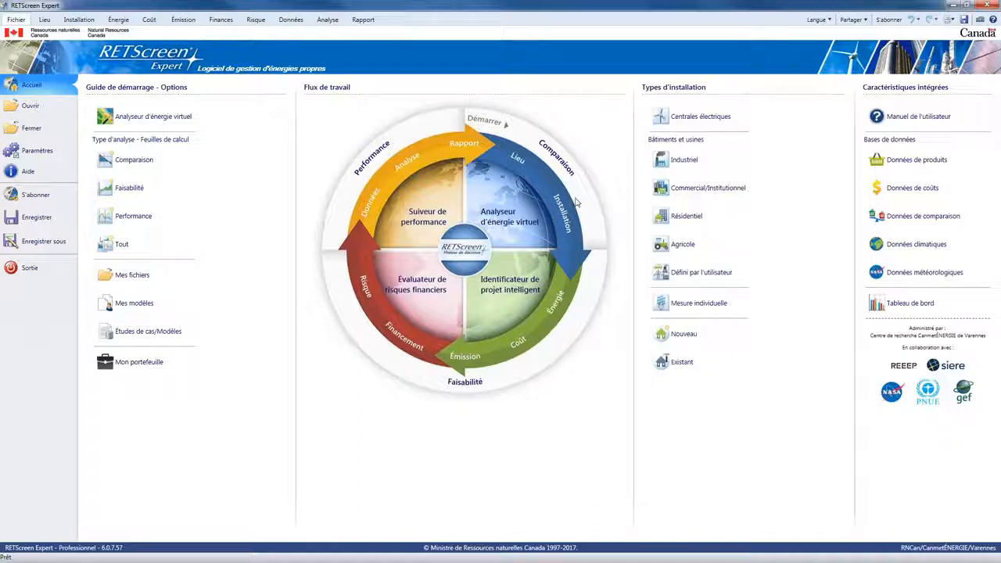
Step: Preview the installation types offered on the start page, including the building categories and Centrales électriques
mouse_move(571, 186)
mouse_move(723, 161)
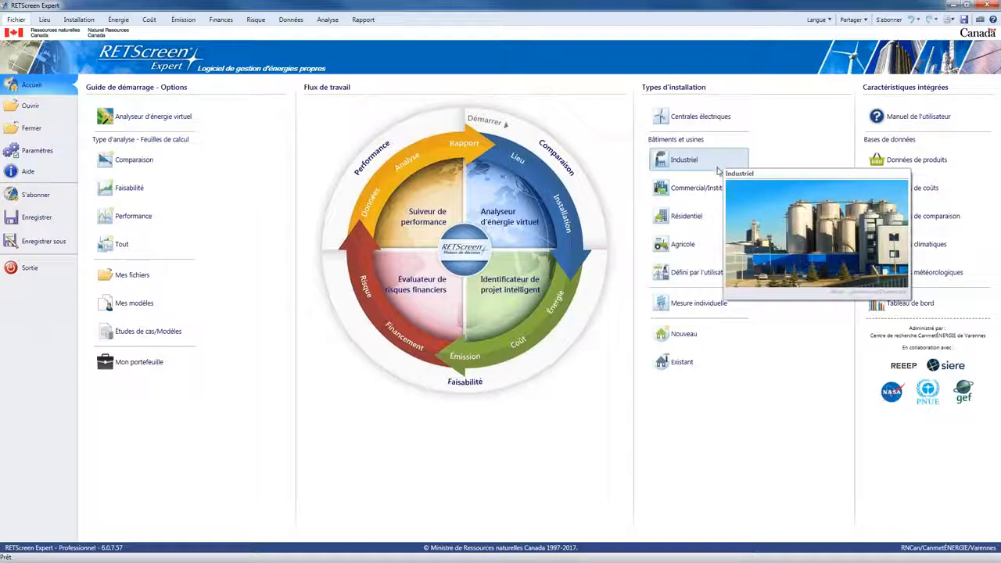
mouse_move(720, 188)
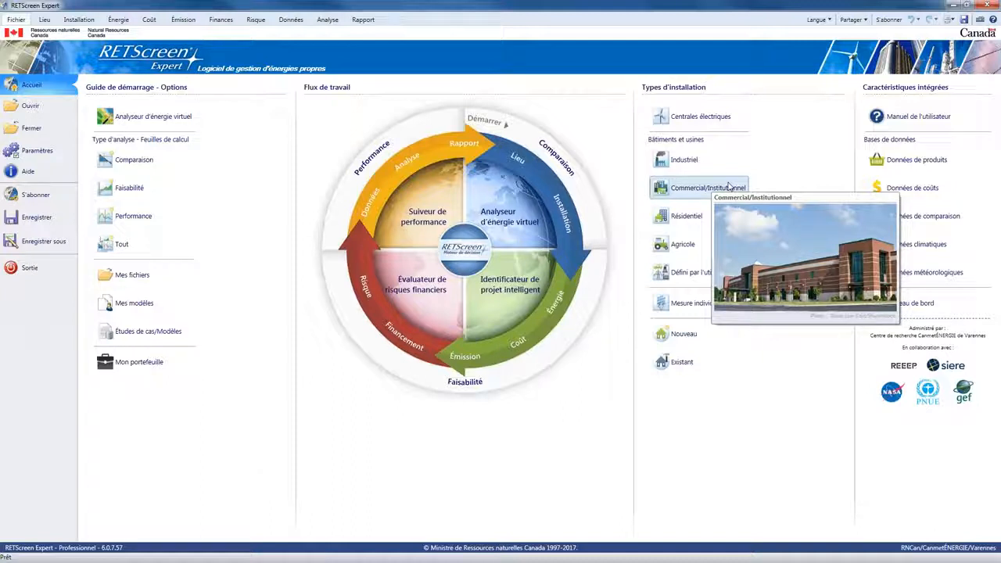
mouse_move(701, 219)
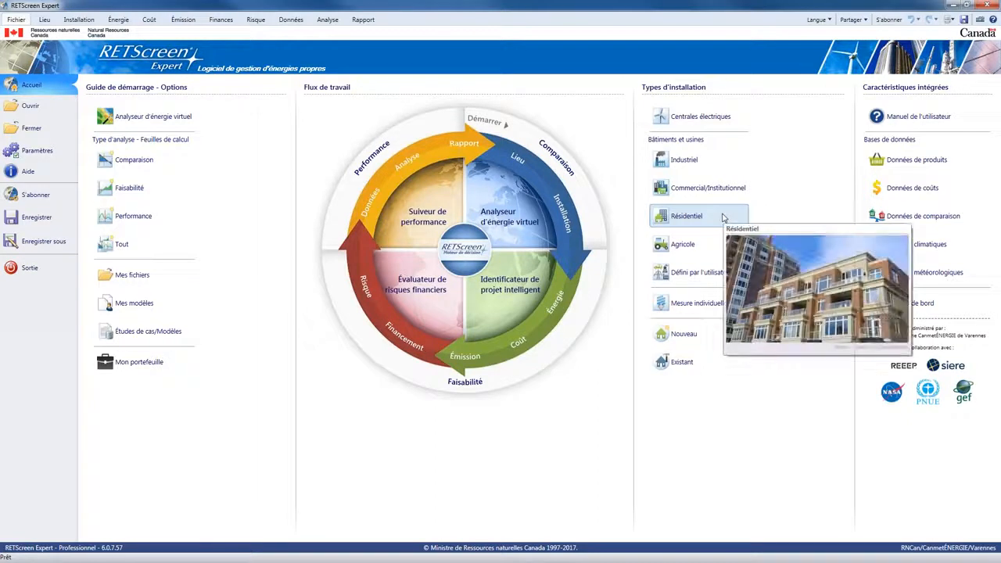
mouse_move(709, 245)
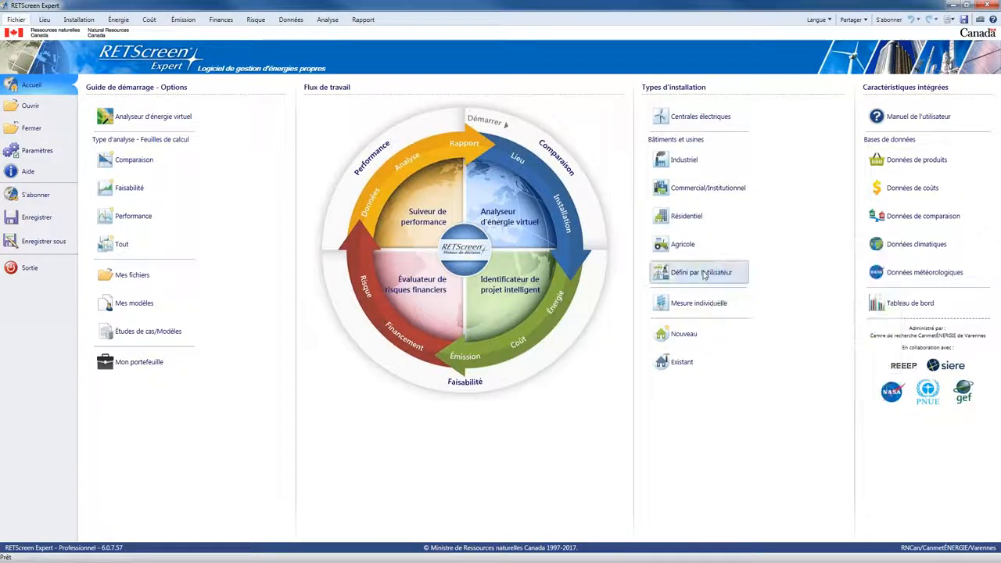
mouse_move(703, 274)
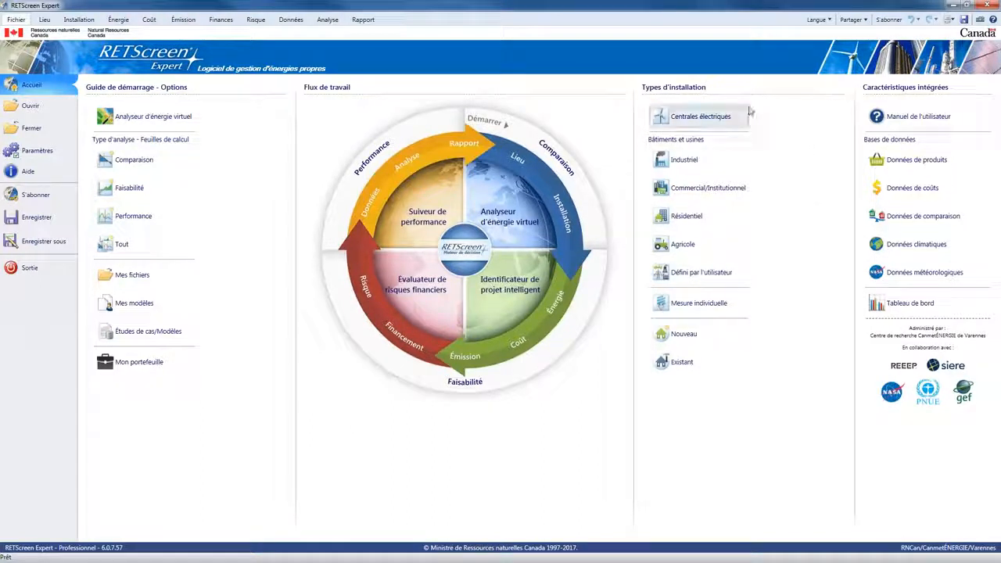
mouse_move(740, 116)
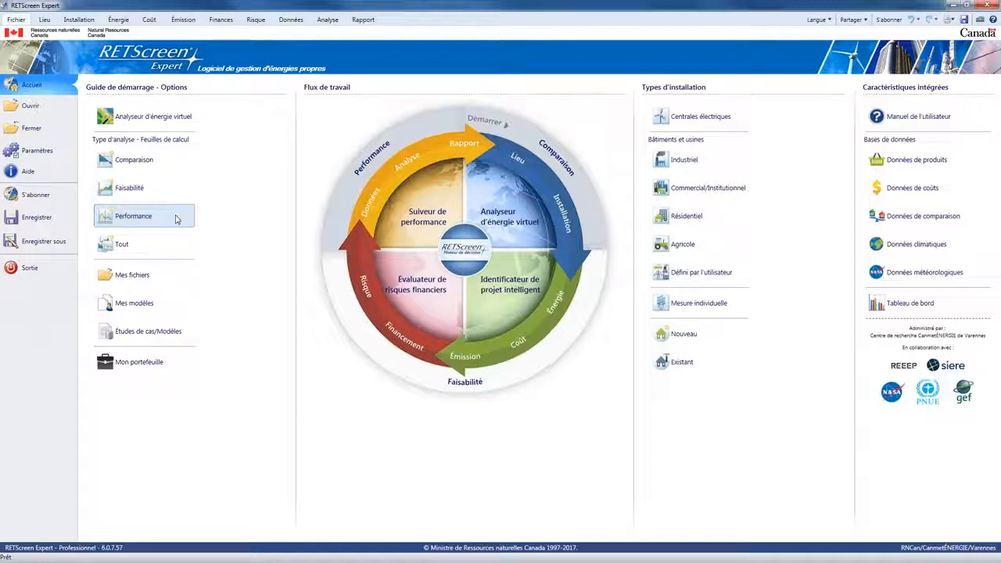
Step: Start a new Performance analysis without saving the changes to the current file
click(176, 219)
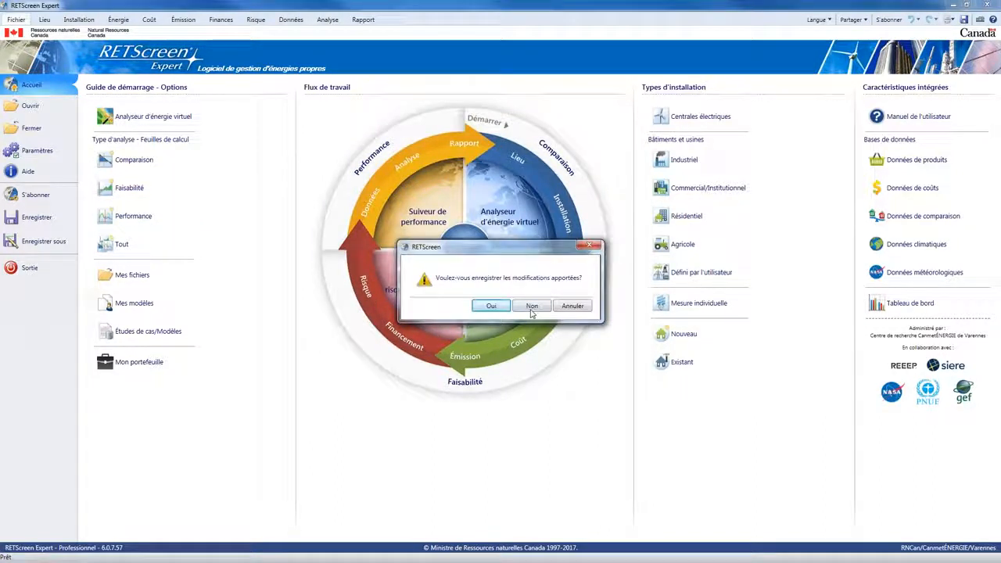
click(537, 323)
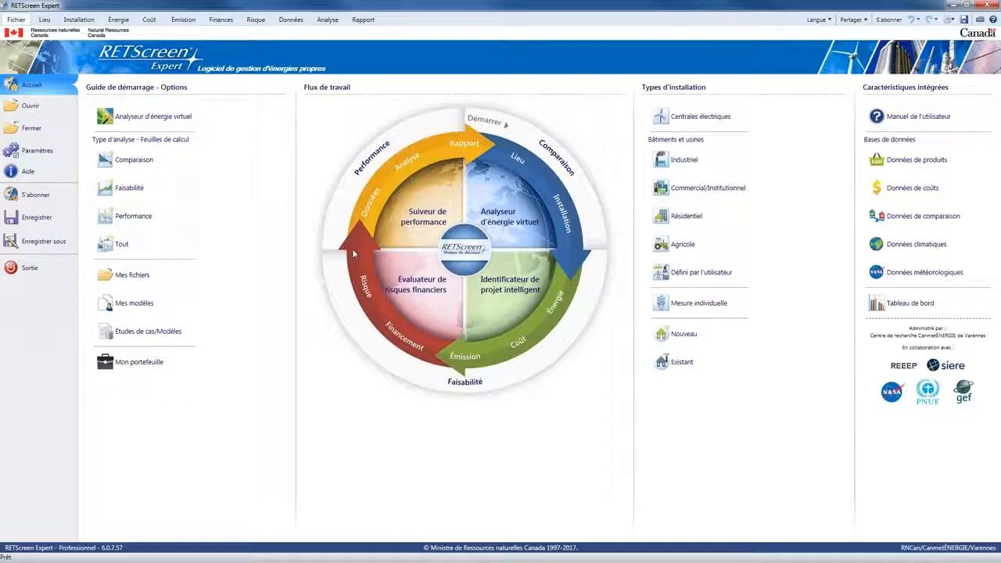
click(352, 249)
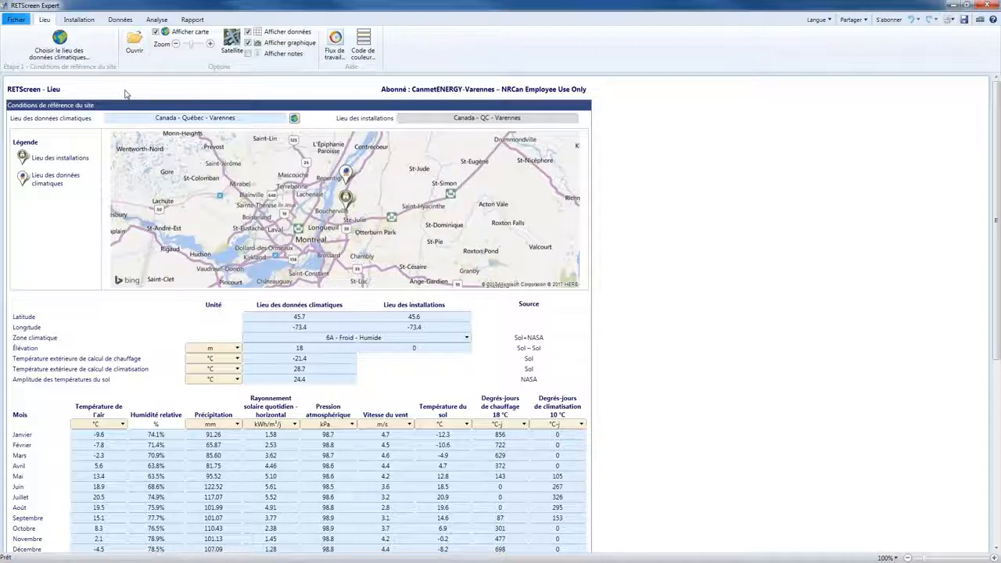
Step: Open the climate database in a maximized window and search its map for the installation location Burns Lake, BC
click(78, 62)
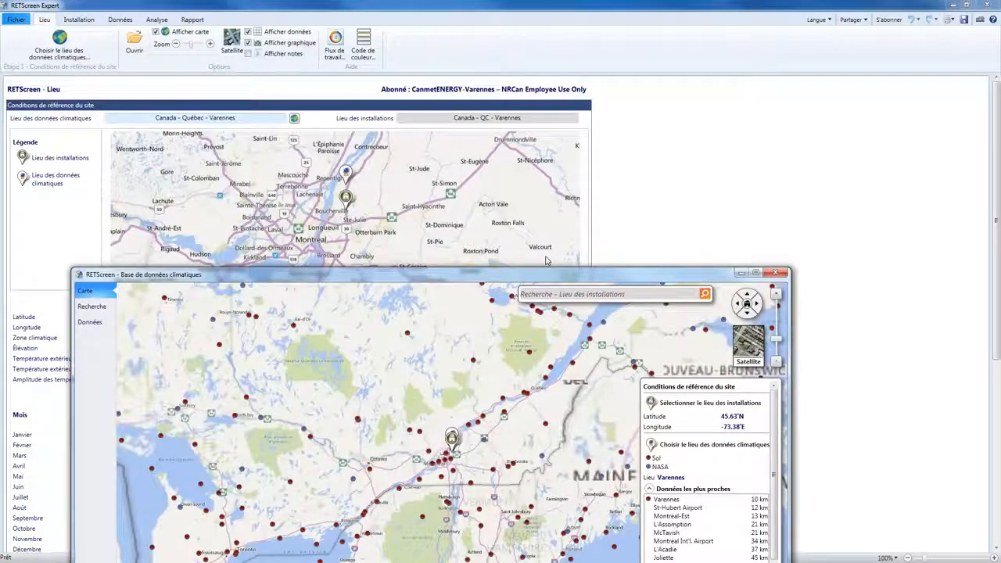
drag(548, 274, 562, 5)
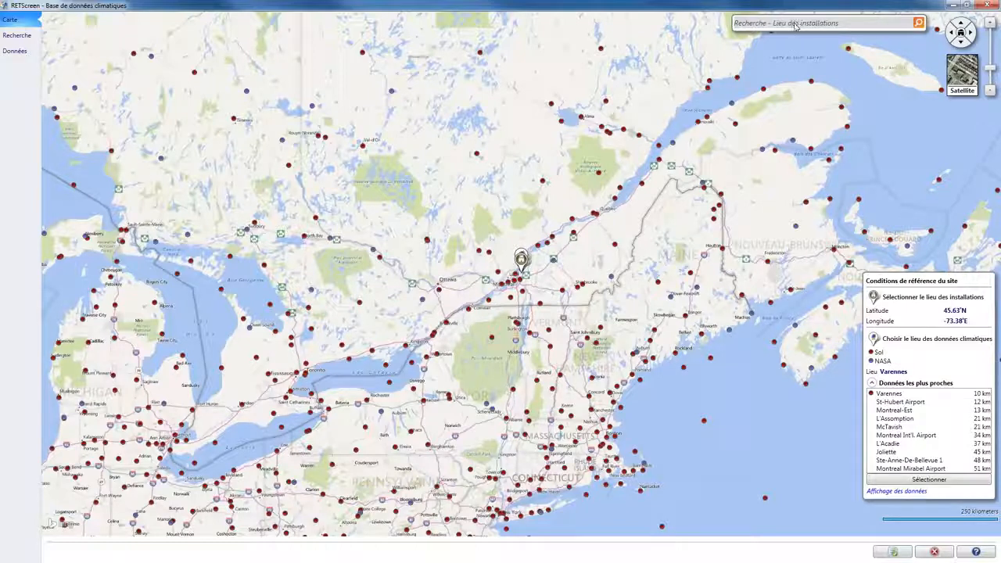
click(795, 24)
text(Bu)
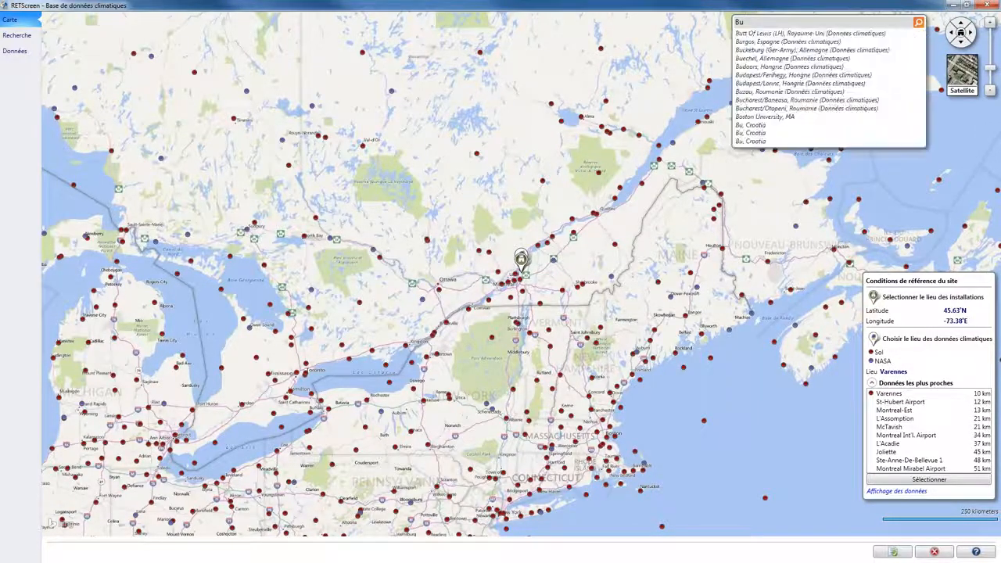
text(rn)
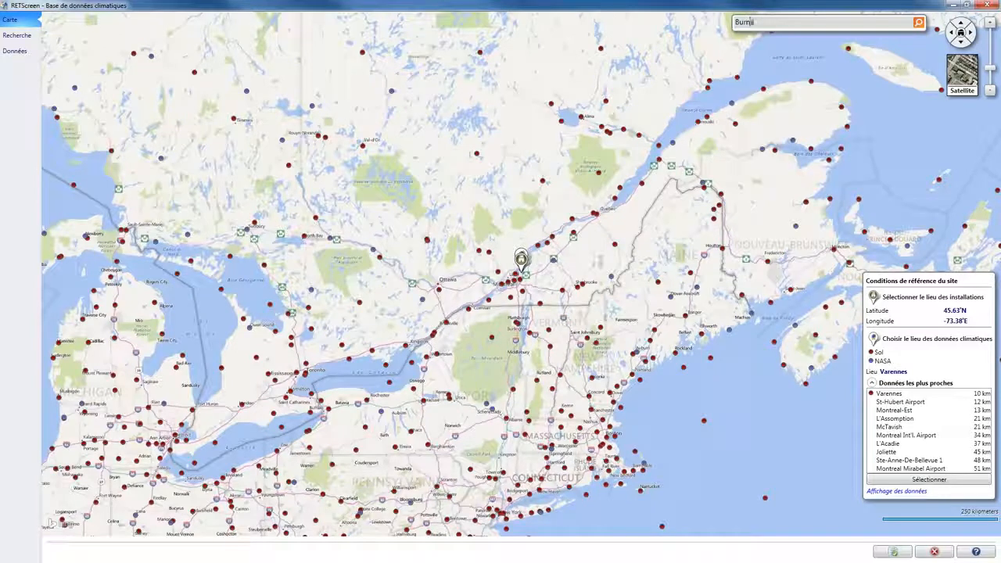
text(s Lake, BC)
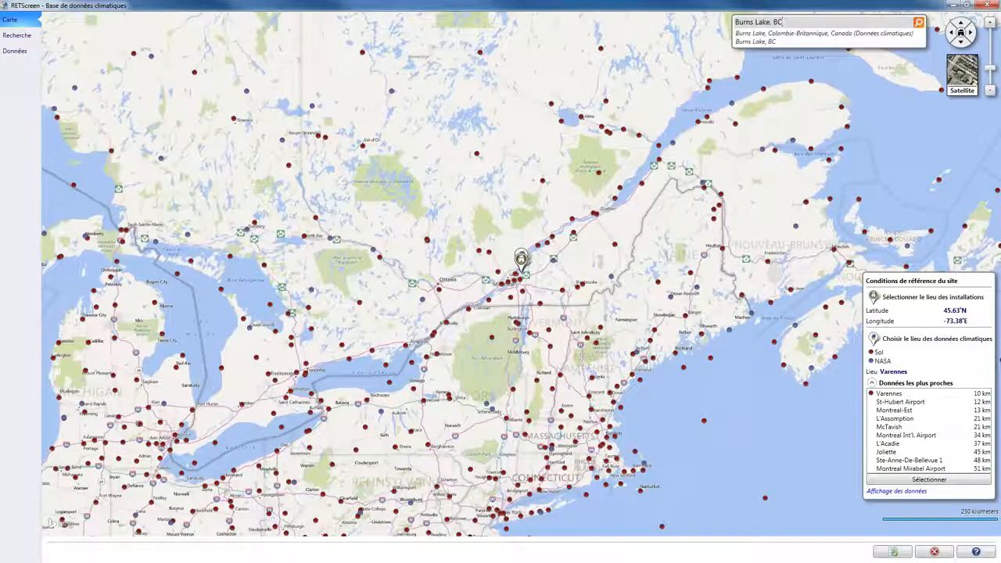
key(Return)
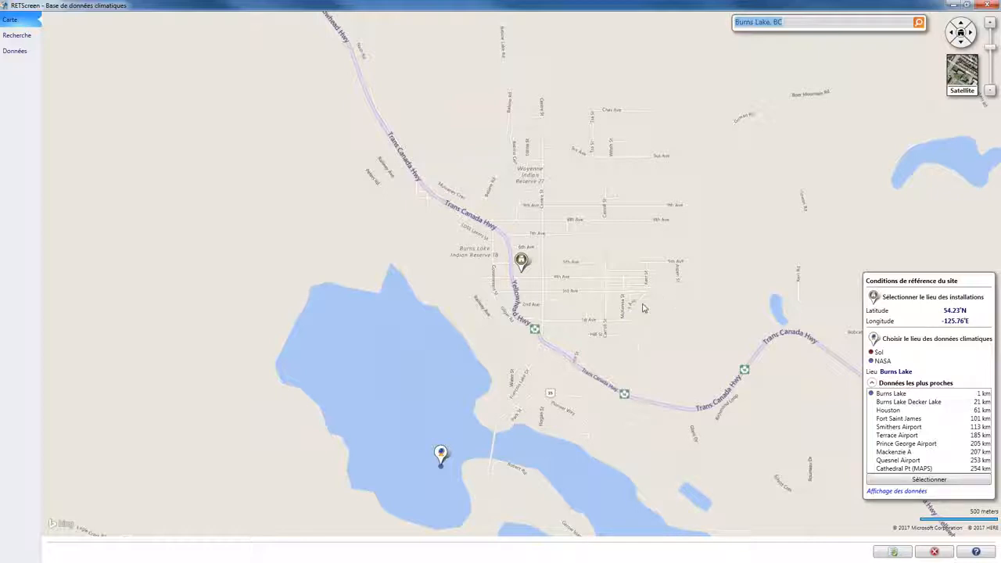
Step: Show satellite imagery and place the installation location on the building along 3rd Ave just west of Brown St
scroll(643, 307, up, 1)
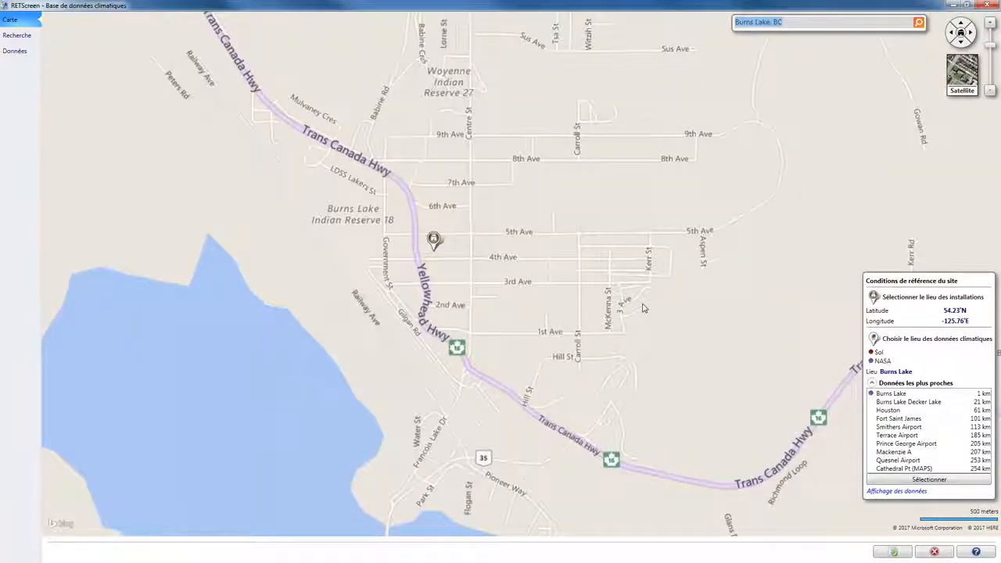
scroll(547, 271, up, 1)
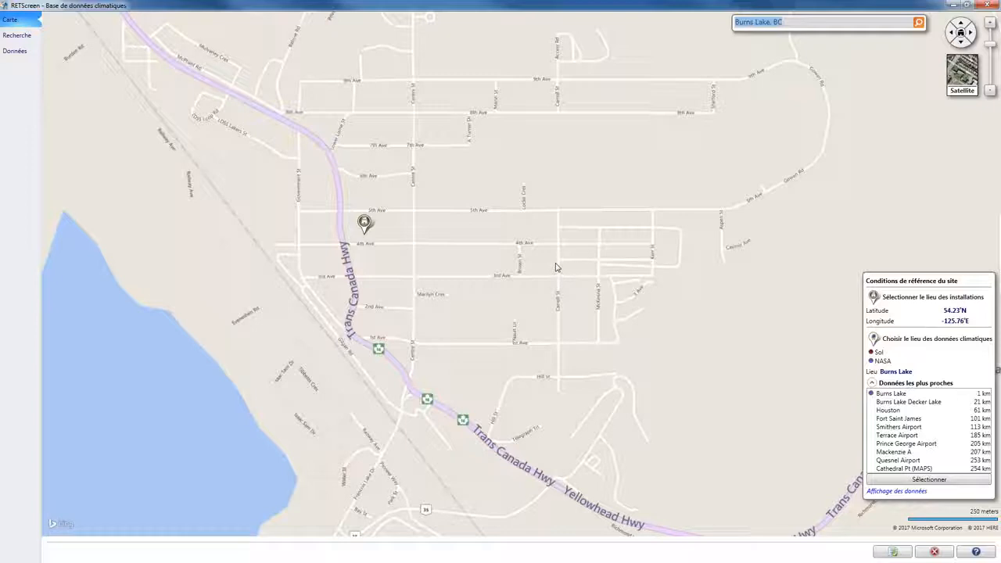
click(964, 77)
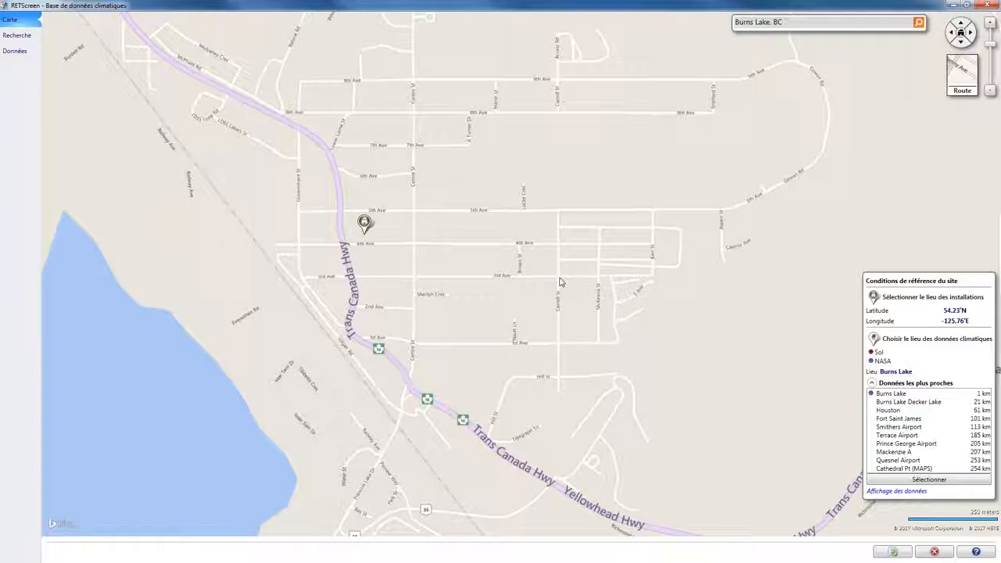
scroll(505, 280, up, 1)
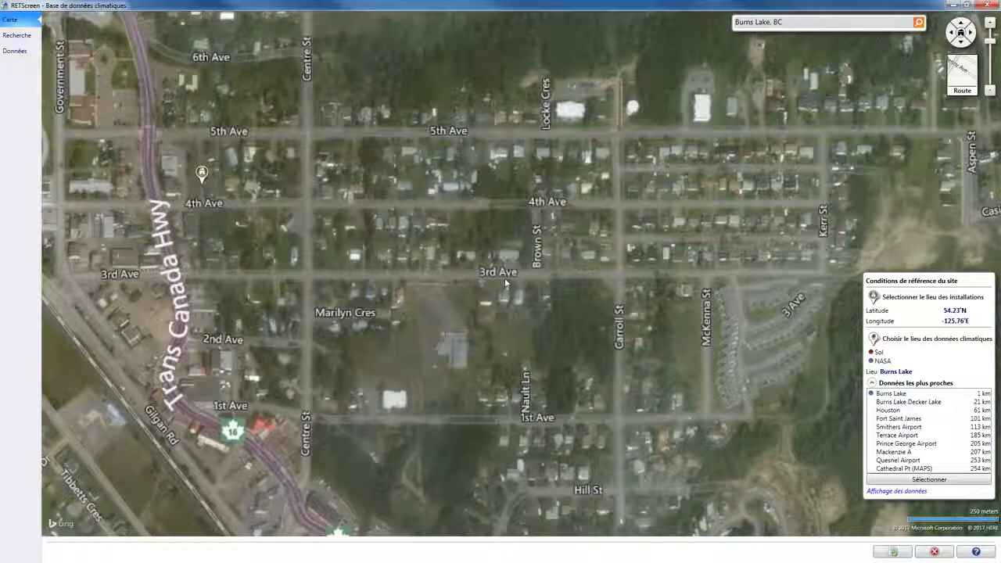
scroll(504, 281, up, 1)
scroll(513, 270, up, 1)
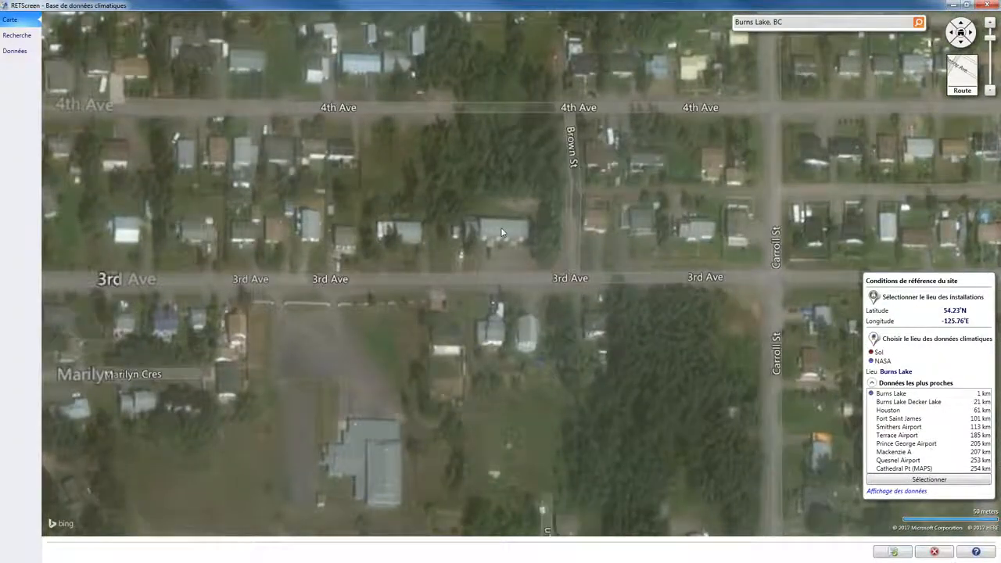
click(501, 226)
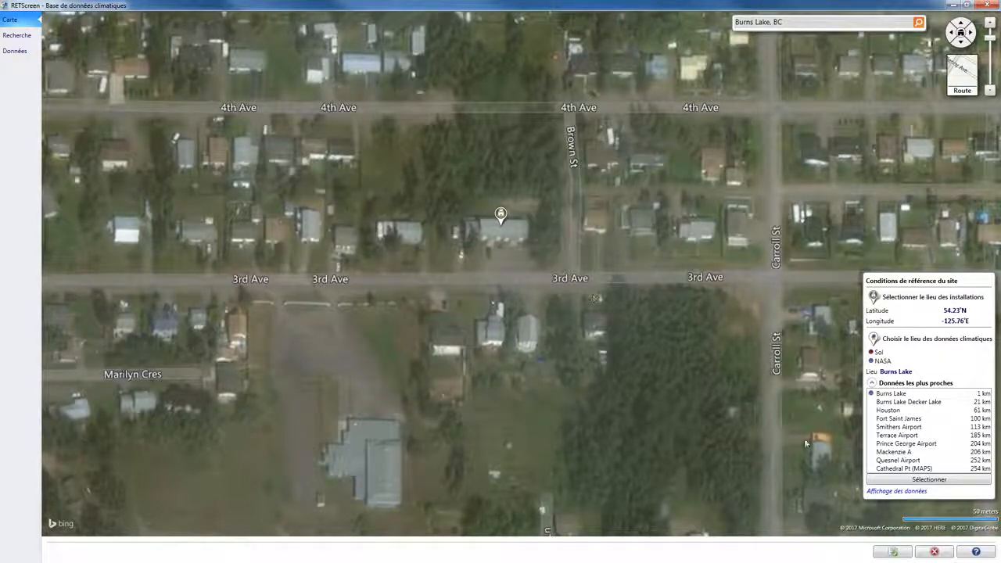
Step: Choose Burns Lake from the nearest climate data locations and apply the site reference conditions to the project
click(893, 395)
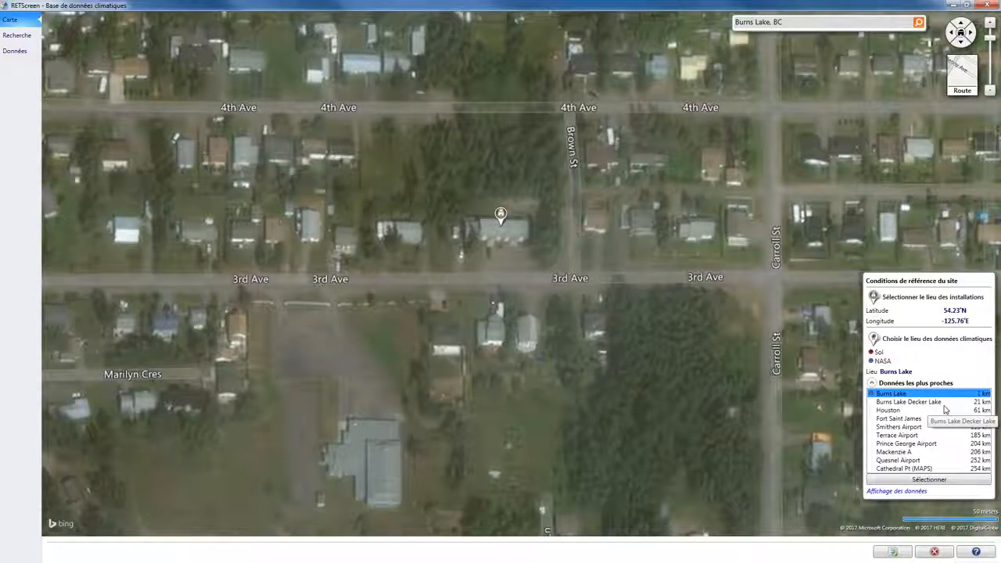
click(899, 553)
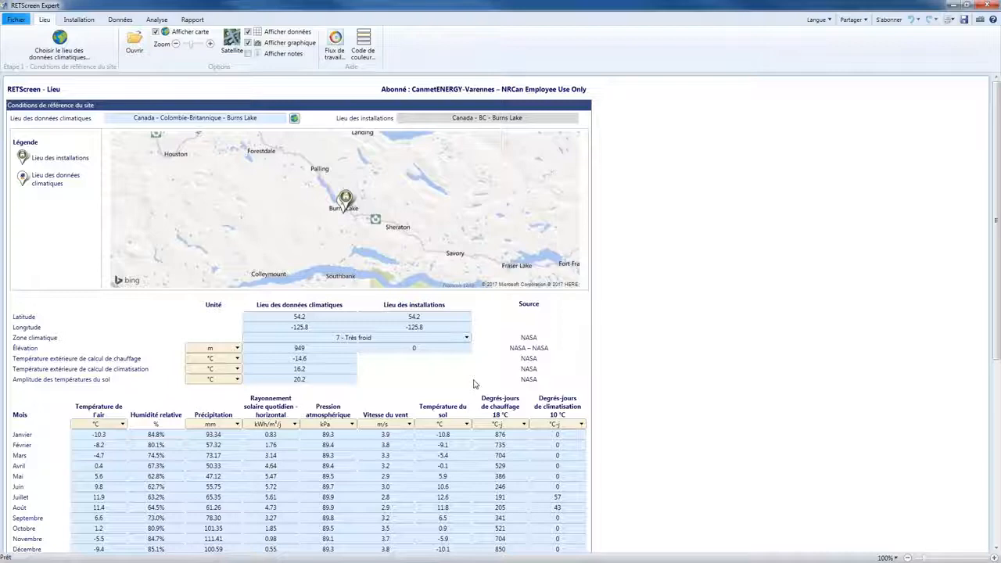
Step: Review the monthly climate data for Burns Lake and plot Précipitation as the bar series of the climate chart
scroll(473, 384, down, 1)
scroll(623, 467, down, 2)
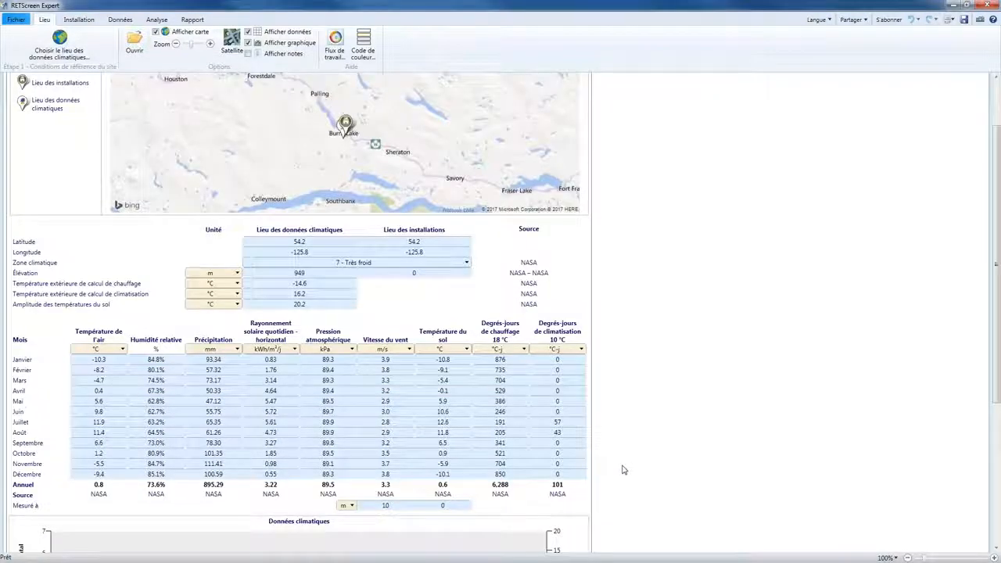
scroll(623, 469, down, 1)
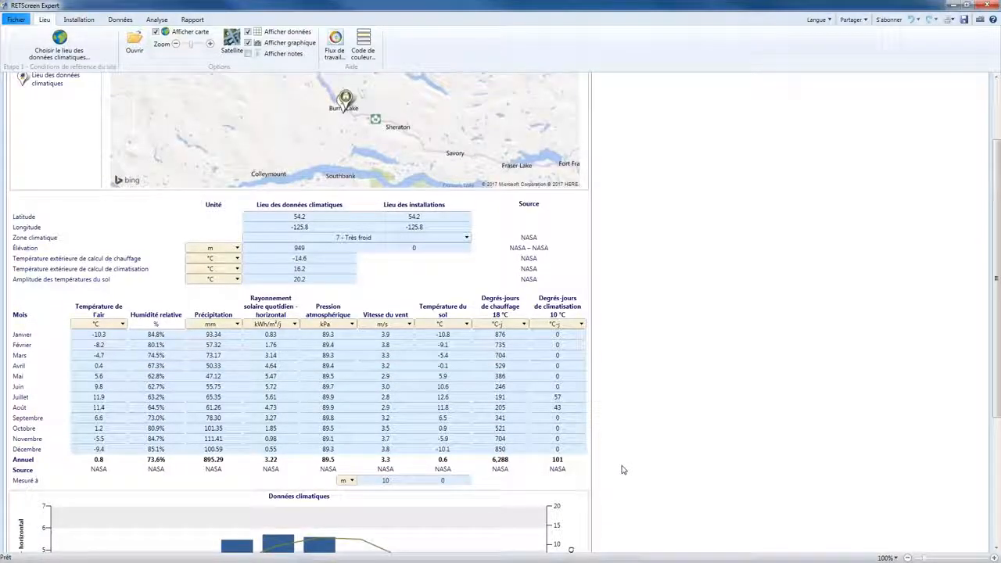
scroll(342, 268, down, 2)
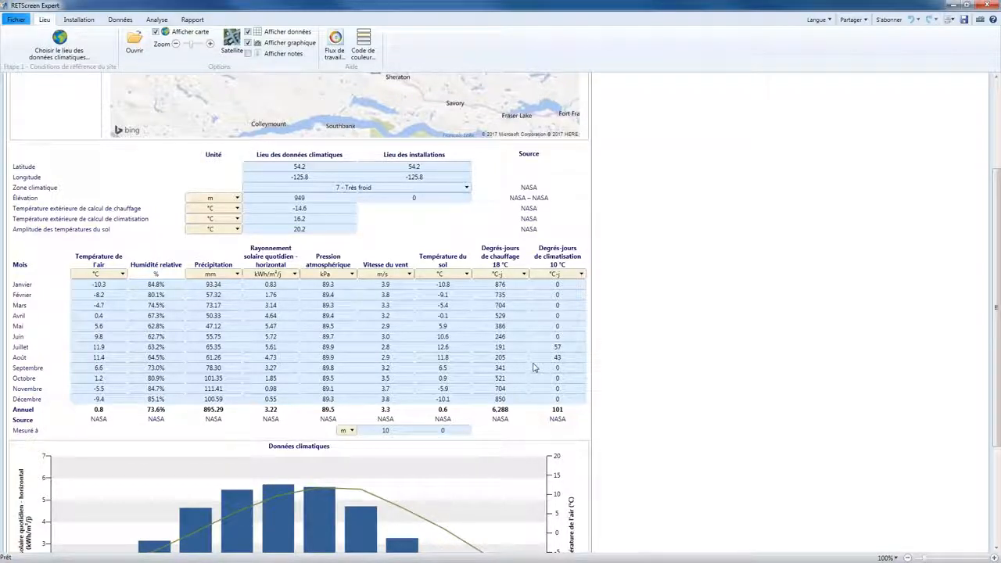
scroll(534, 367, down, 1)
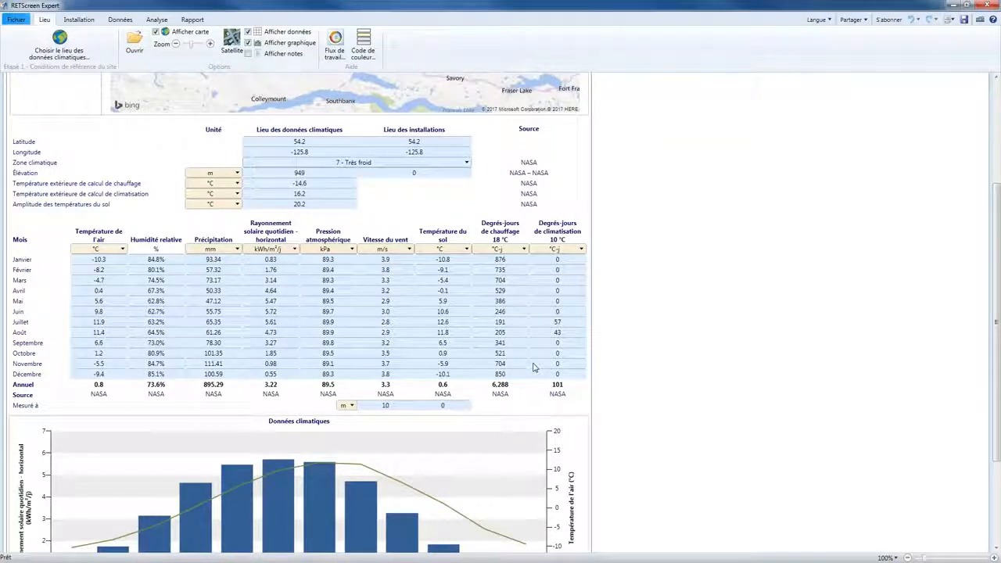
scroll(534, 368, down, 4)
scroll(143, 546, down, 2)
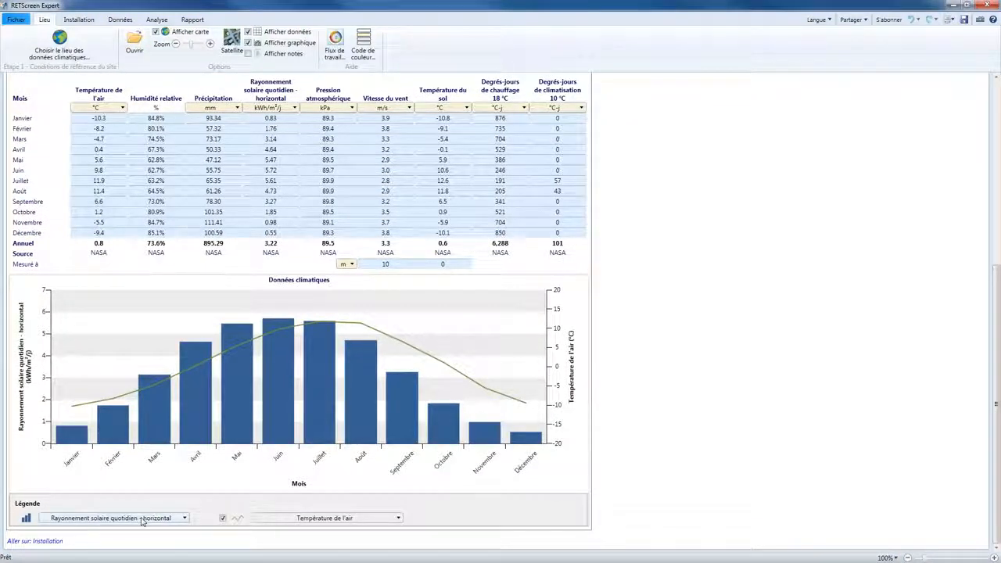
click(142, 522)
scroll(123, 469, up, 1)
click(123, 462)
click(152, 522)
click(123, 464)
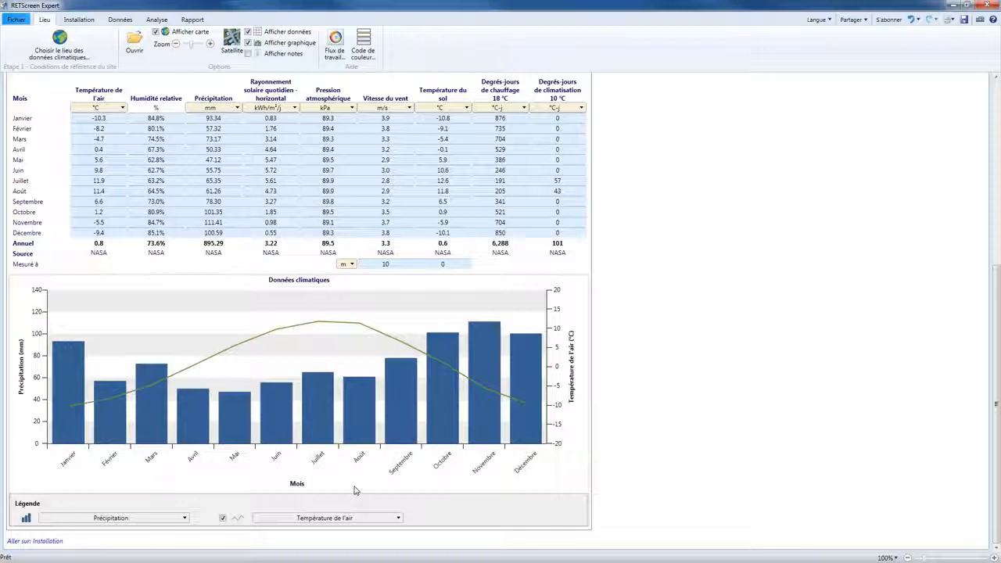
Step: In the installation information, set the installation type to Commercial/Institutionnel and the type to Immeuble à bureaux
click(79, 19)
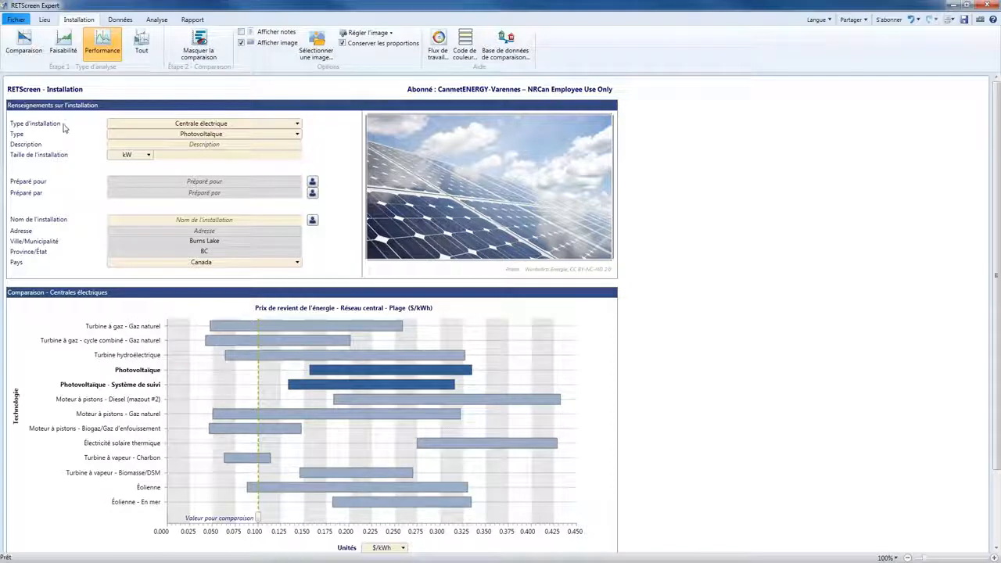
click(239, 124)
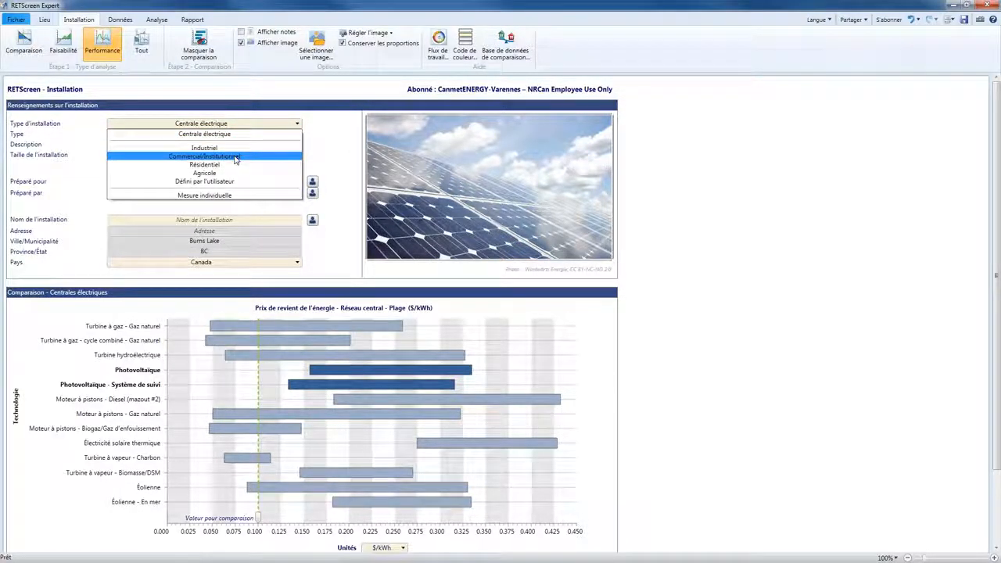
click(235, 157)
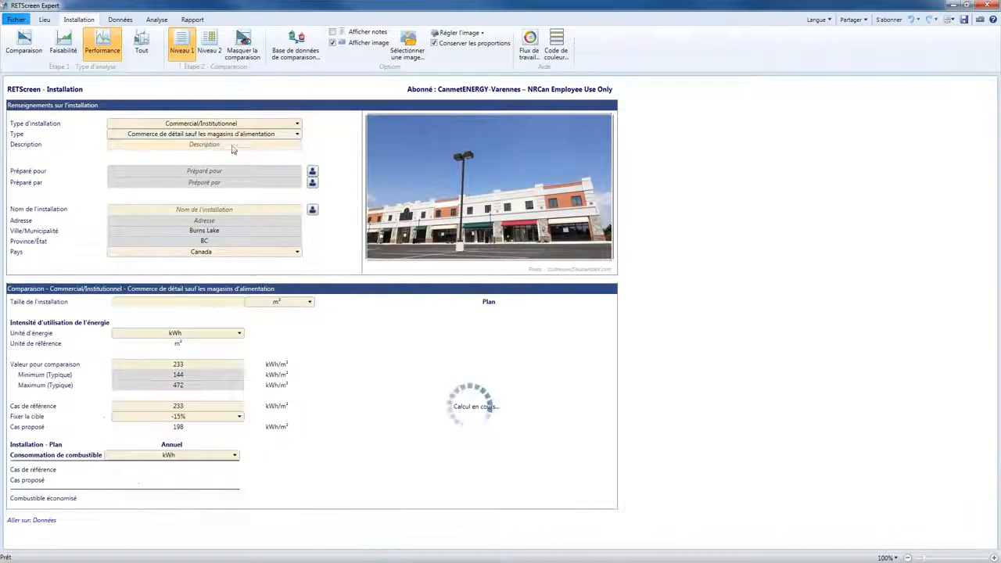
click(235, 136)
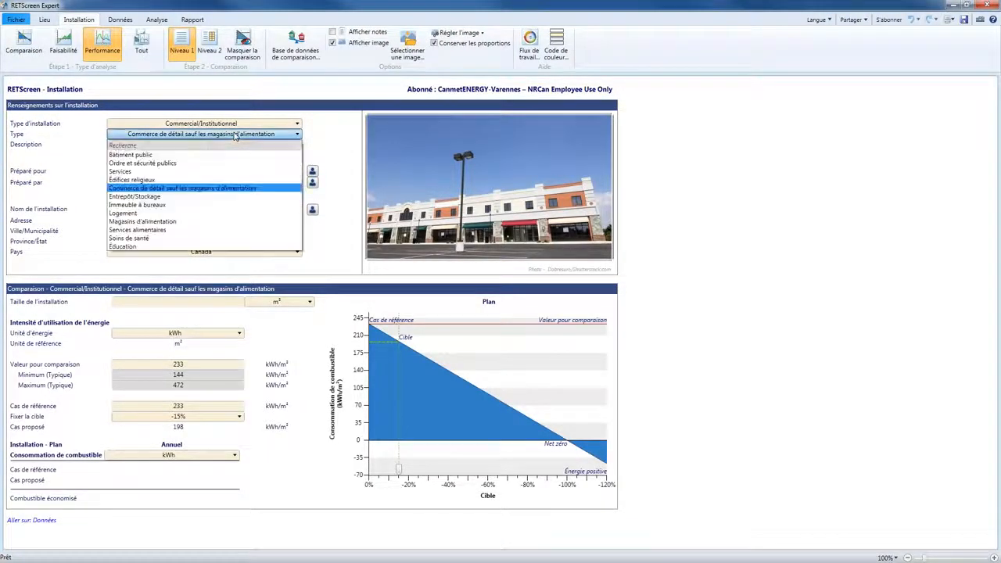
click(166, 205)
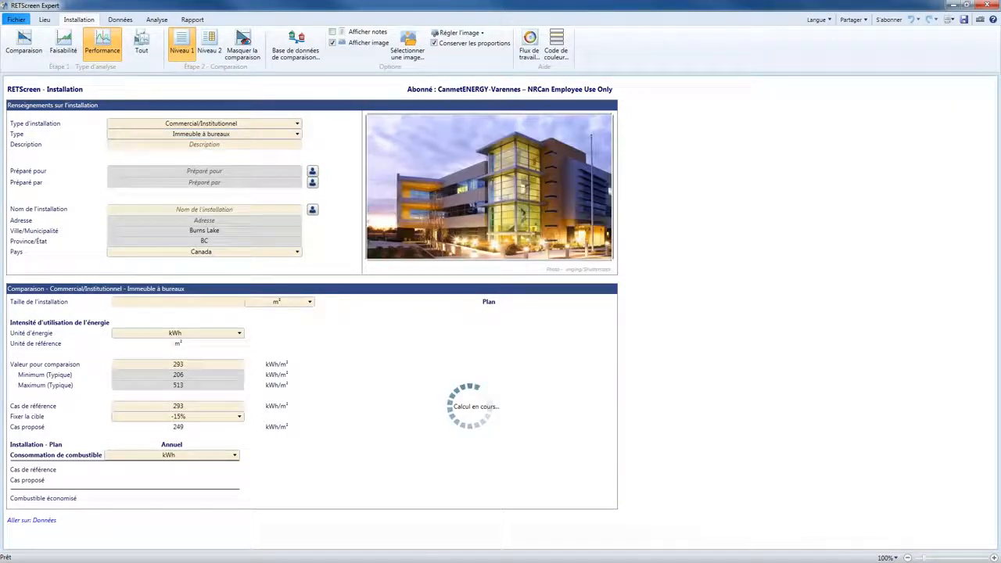
Step: Enter the installation description "Petit, chauffage", and fill in CESC as Préparé pour and RETScreen as Préparé par
click(196, 147)
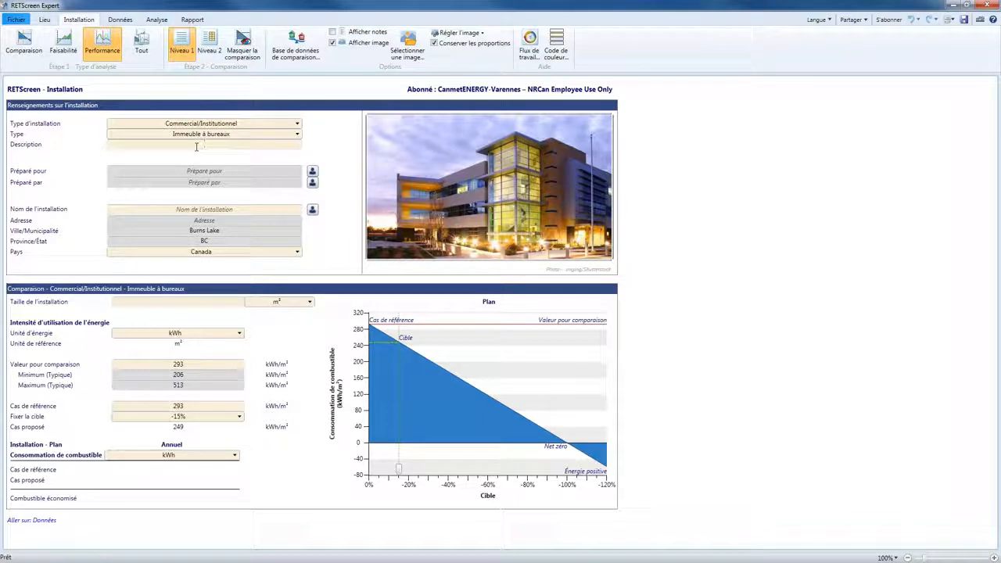
text(Petit, chauffage)
click(204, 169)
text(CESC)
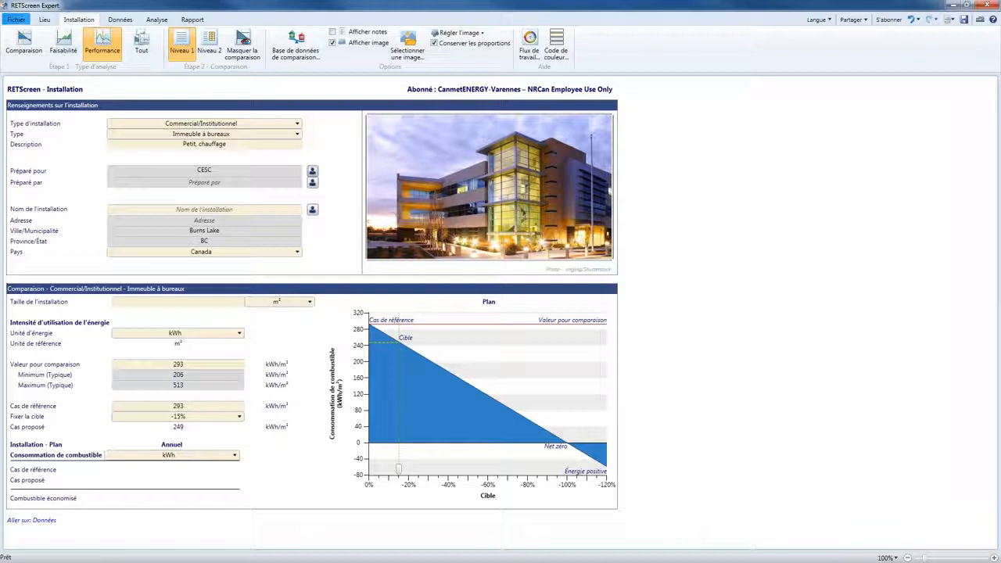
click(226, 185)
text(RETScreen)
Step: Look at the contact details that can be recorded for the Préparé pour organization, without changing them
click(313, 172)
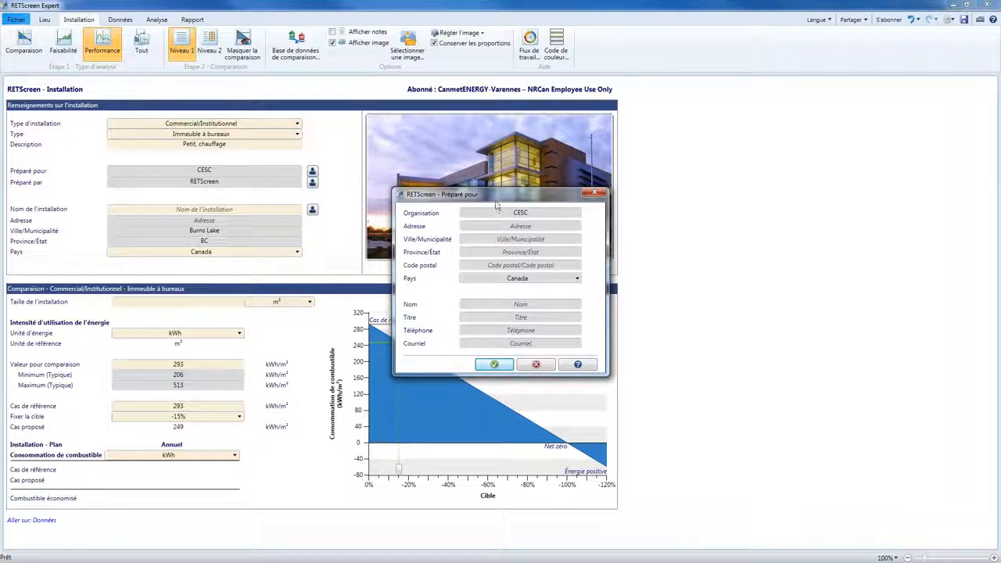
drag(484, 194, 416, 146)
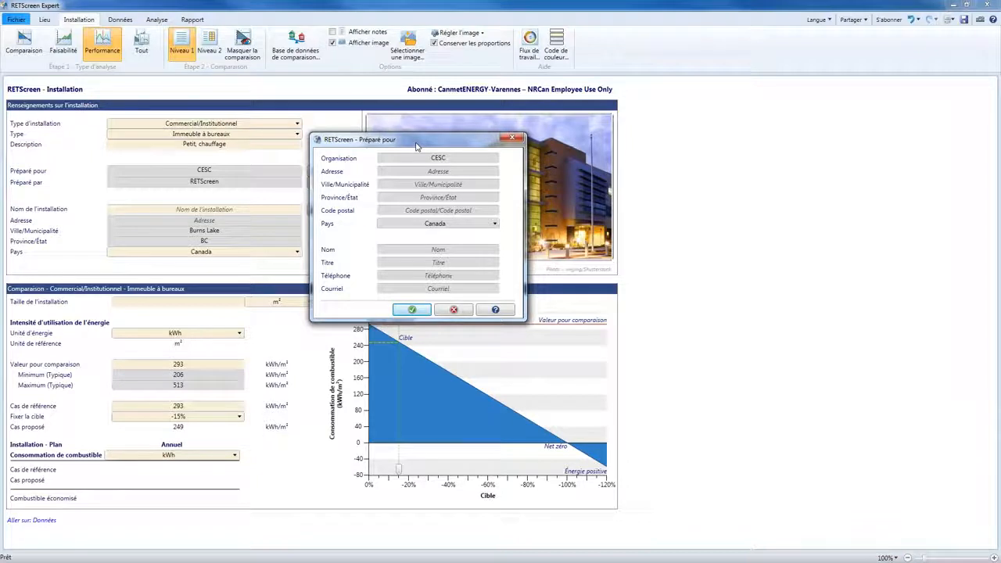
click(454, 311)
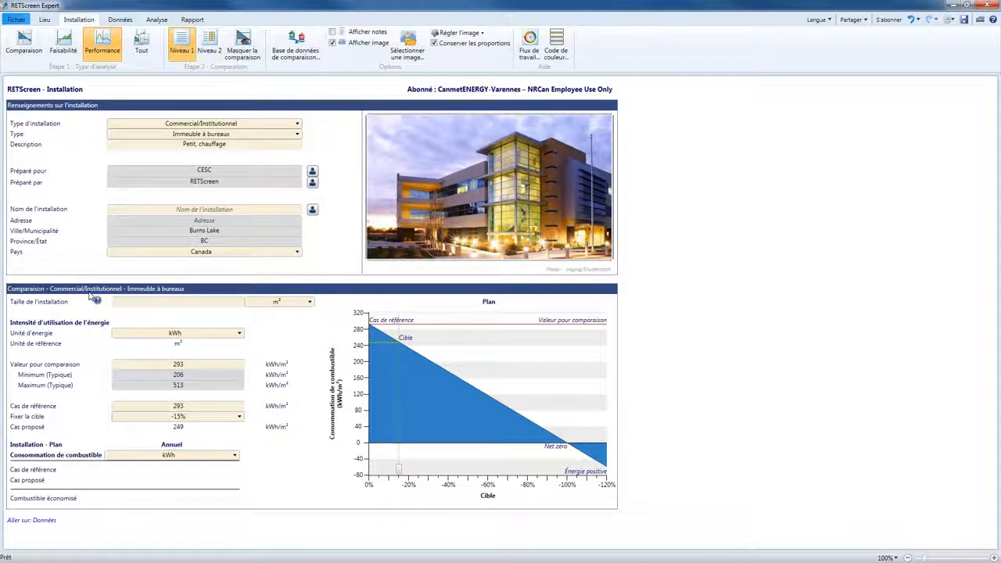
Step: Set the installation size to 600 m² in the comparison section
click(194, 302)
text(600)
key(Tab)
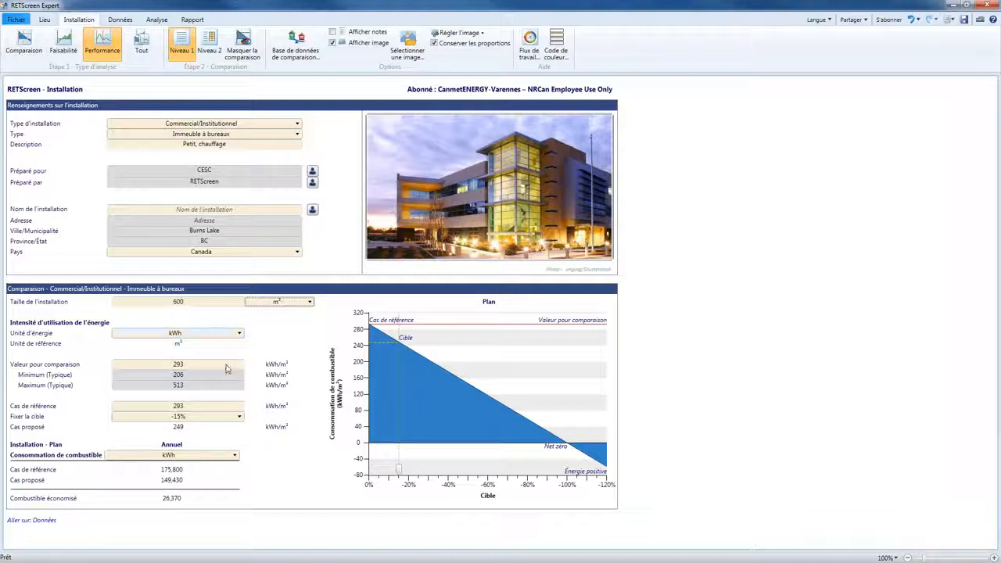
Step: Express both the annual fuel consumption and the energy use intensity in GJ
click(193, 459)
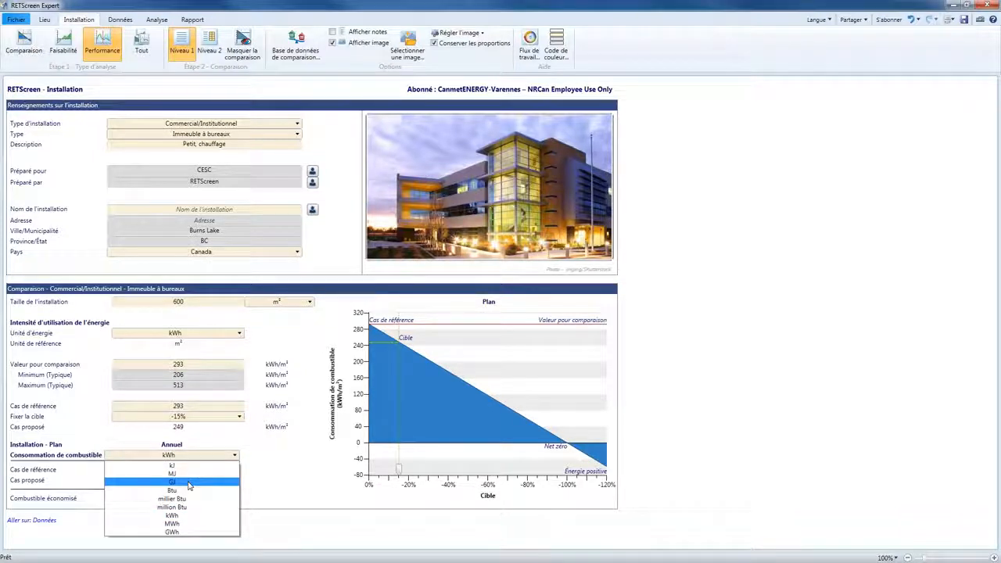
click(188, 483)
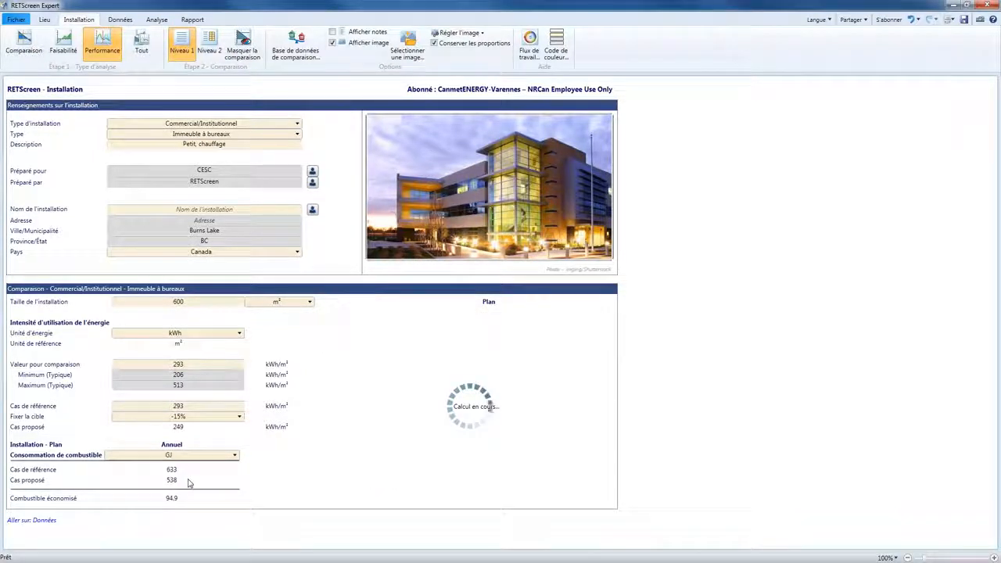
click(223, 336)
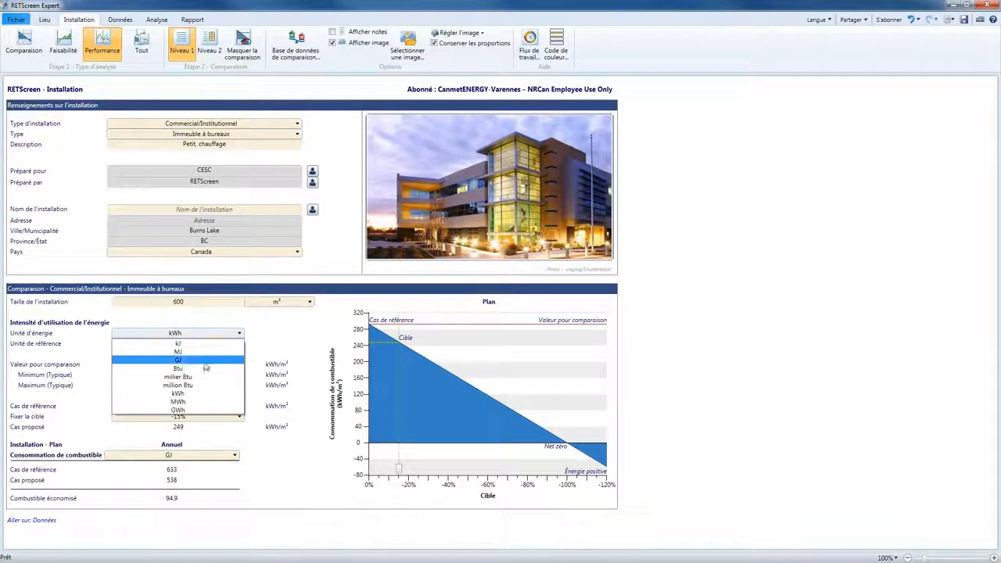
click(204, 361)
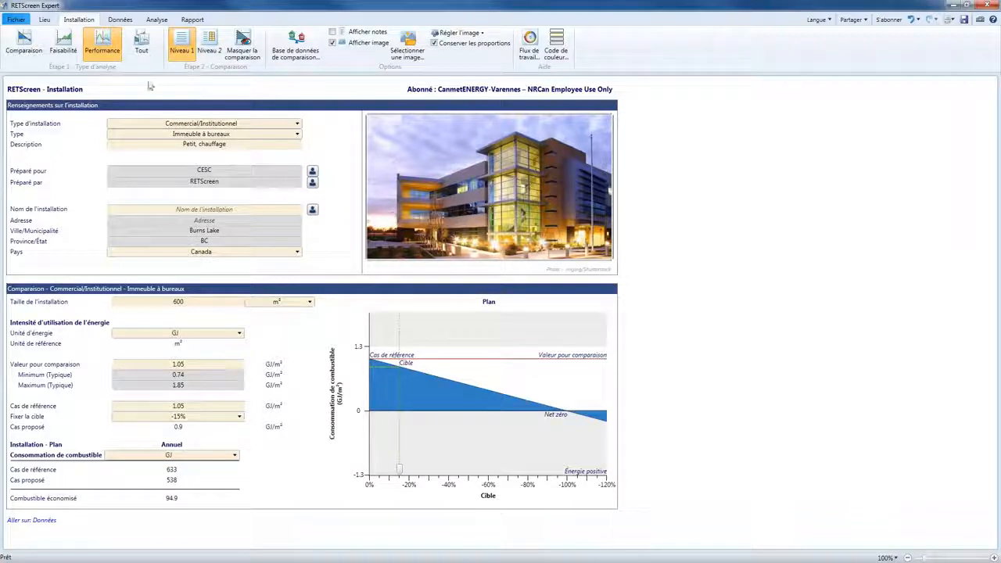
Step: Go to the project's Données section and widen the list of datasets
click(121, 21)
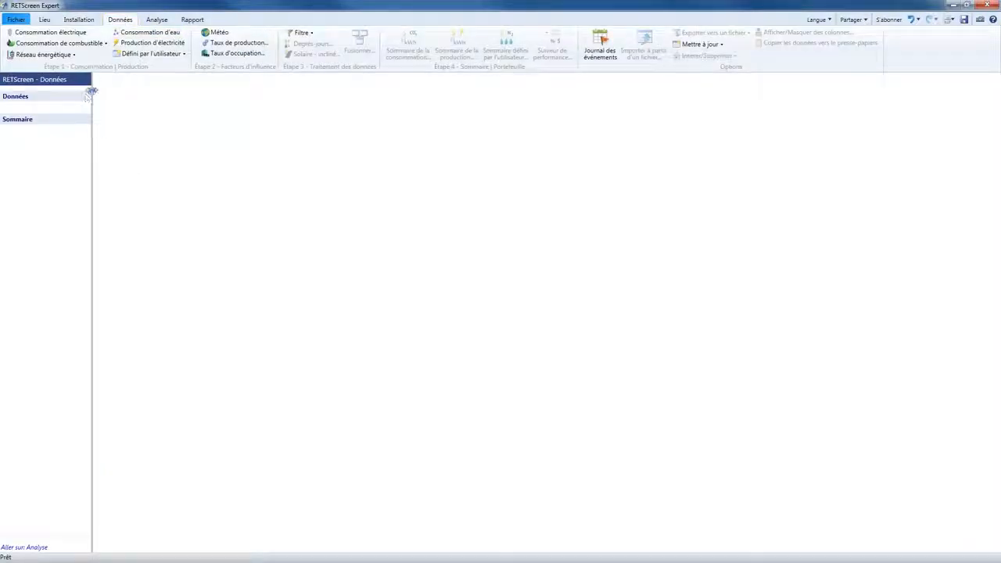
drag(92, 95, 154, 99)
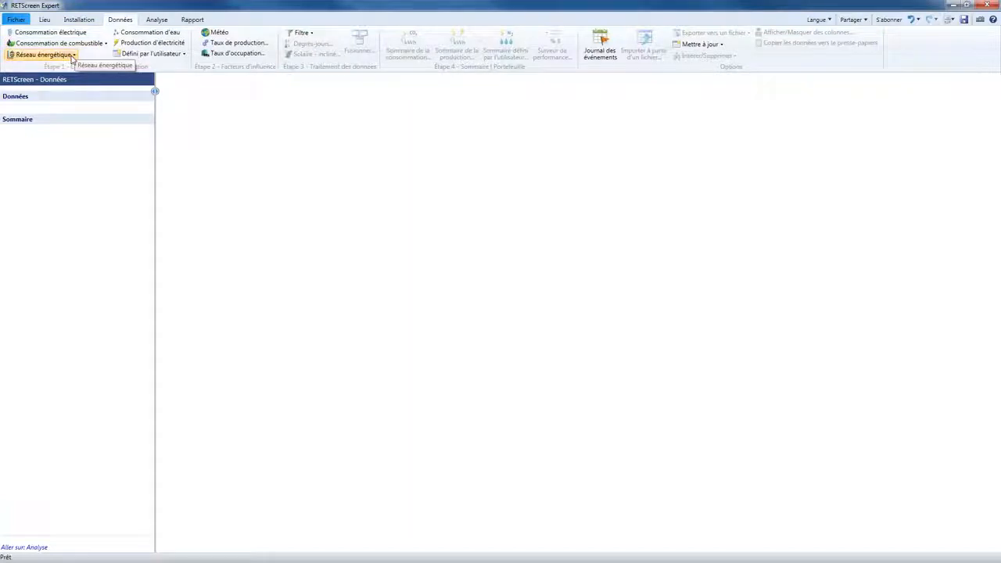
click(73, 57)
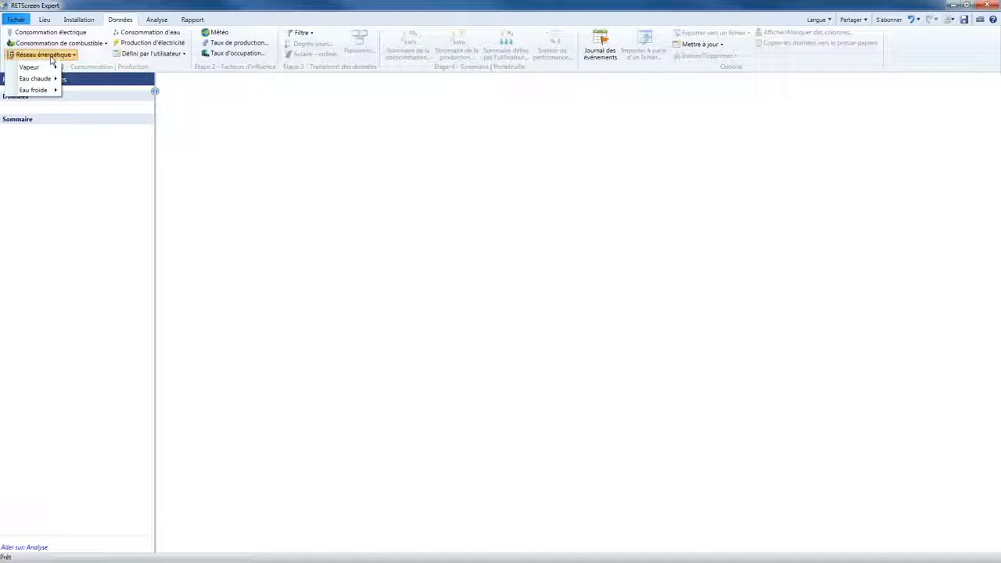
mouse_move(46, 82)
click(141, 35)
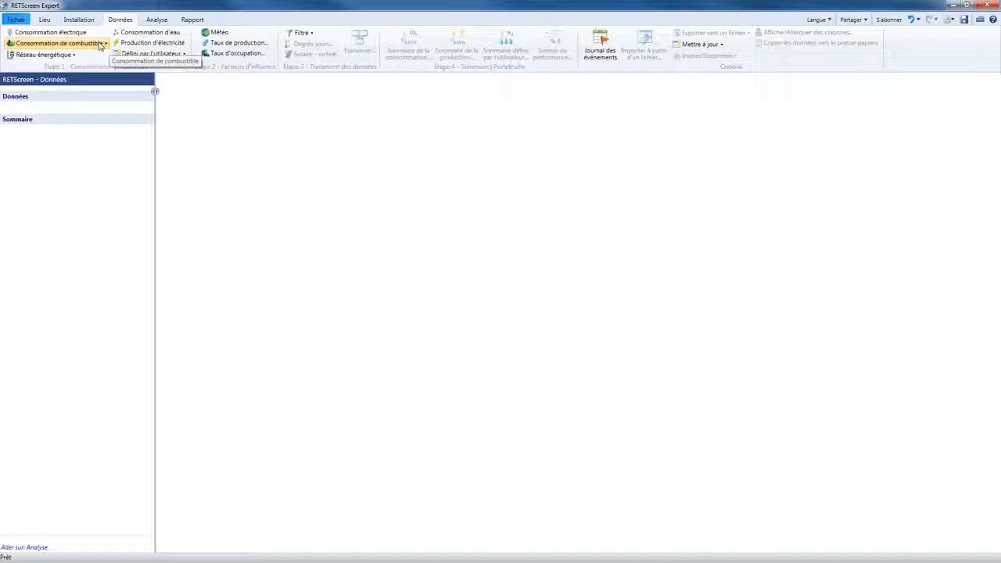
Step: Add a Gaz naturel fuel consumption dataset measured in GJ
click(100, 44)
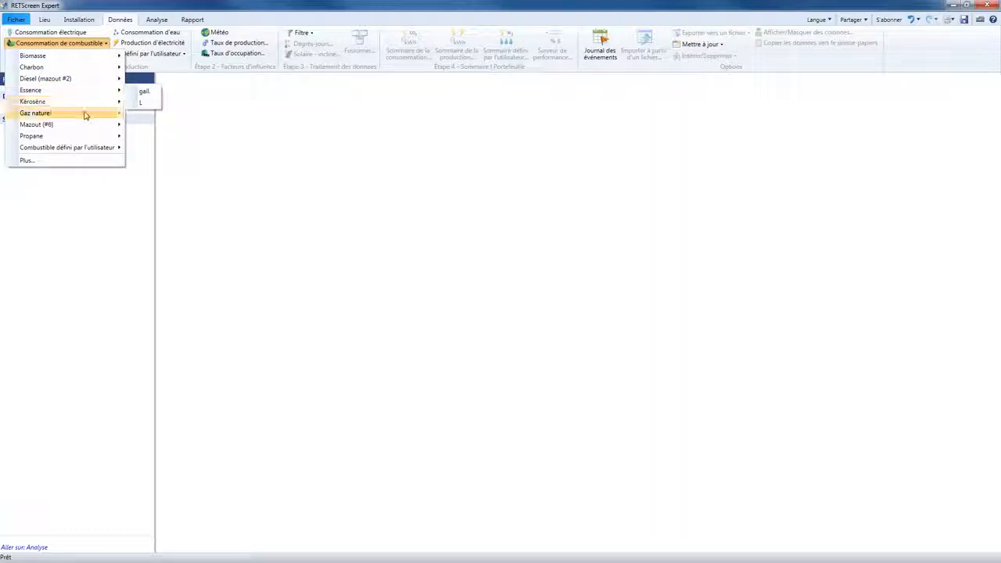
mouse_move(83, 113)
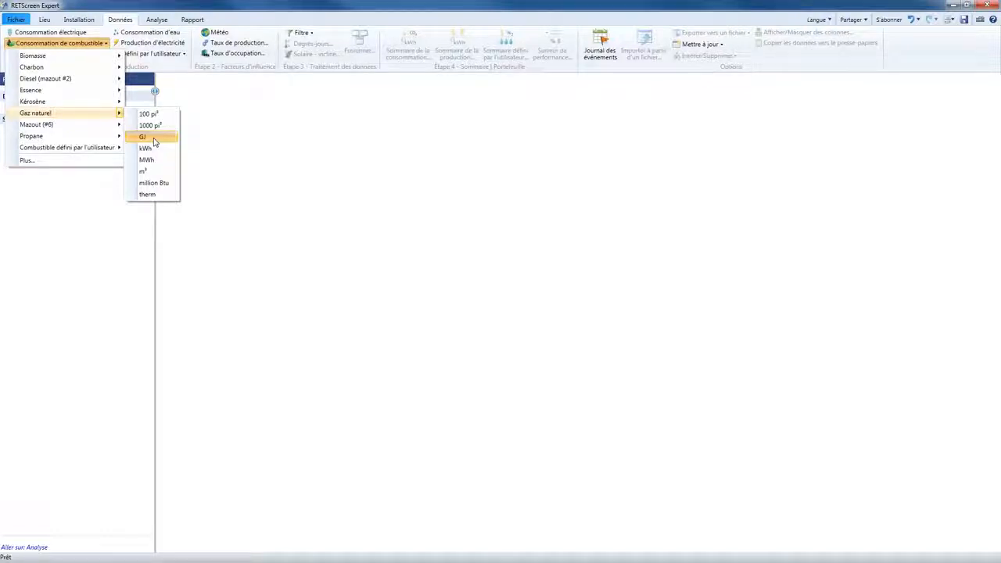
click(154, 141)
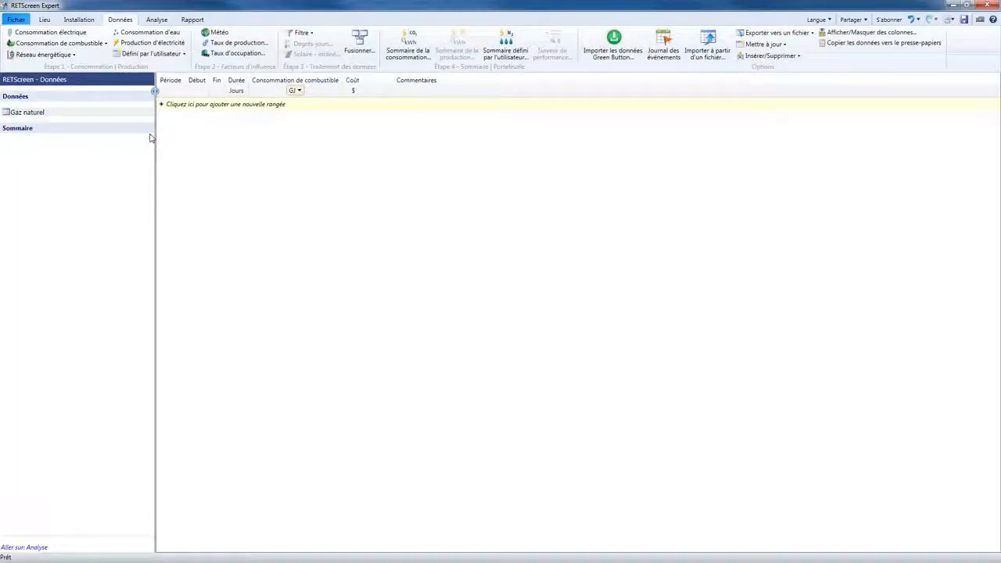
click(230, 104)
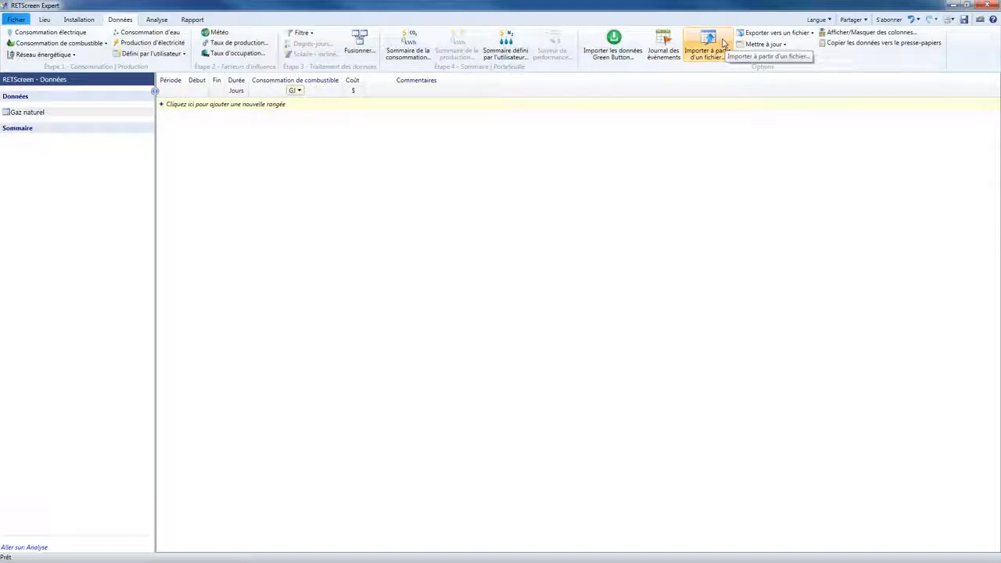
Step: Import Modele_Chaleur_Institutionnel_Immeuble_Bureaux_Analyse_du_Rendement_Canada.csv into the gas dataset with column D as Consommation de combustible, and widen the Durée column
click(723, 42)
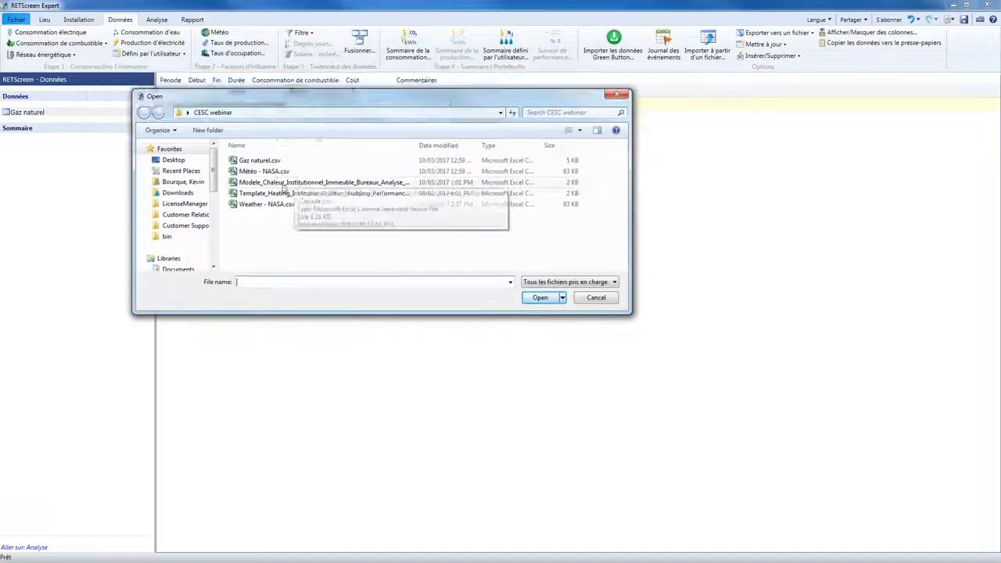
click(280, 184)
double_click(280, 185)
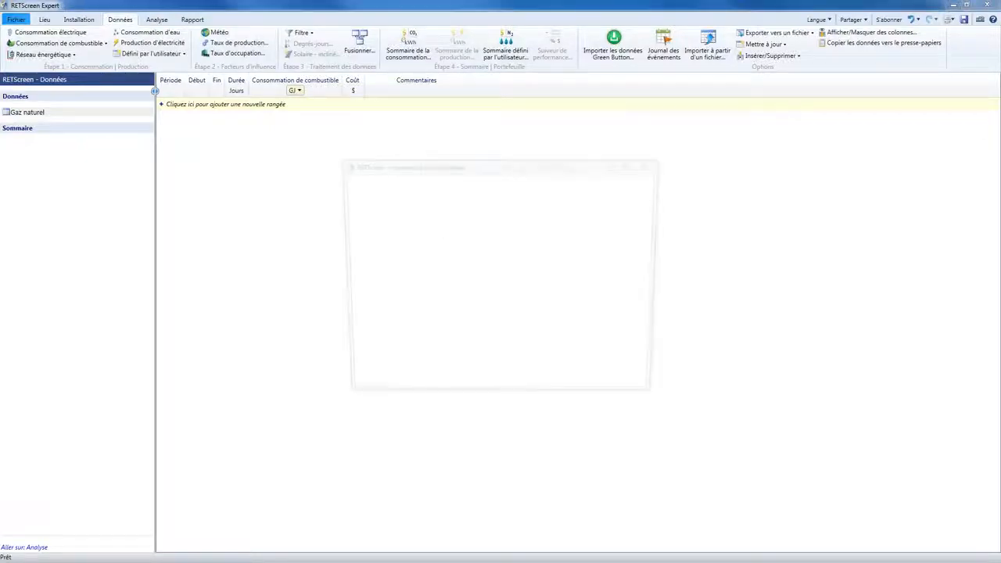
drag(334, 157, 182, 93)
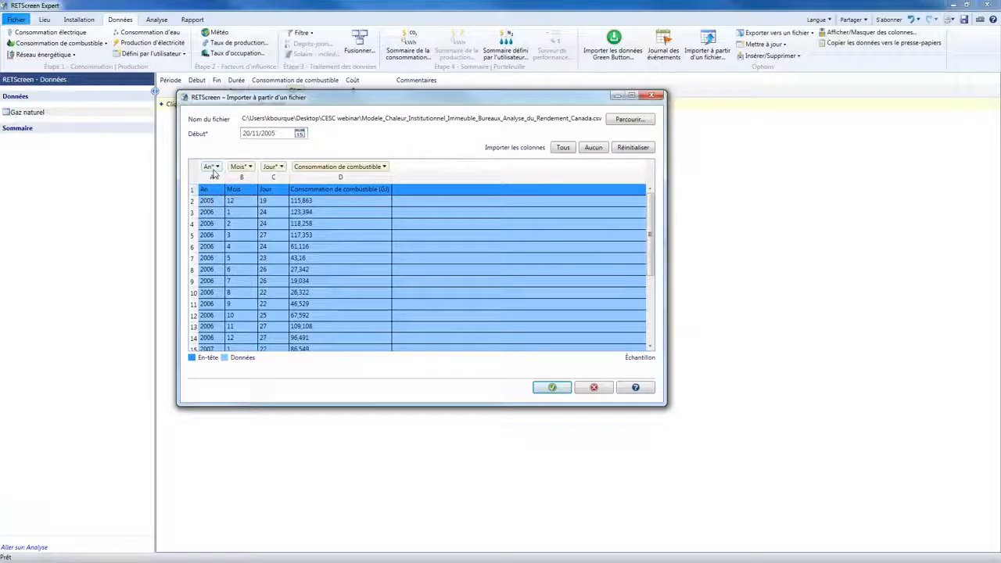
click(376, 167)
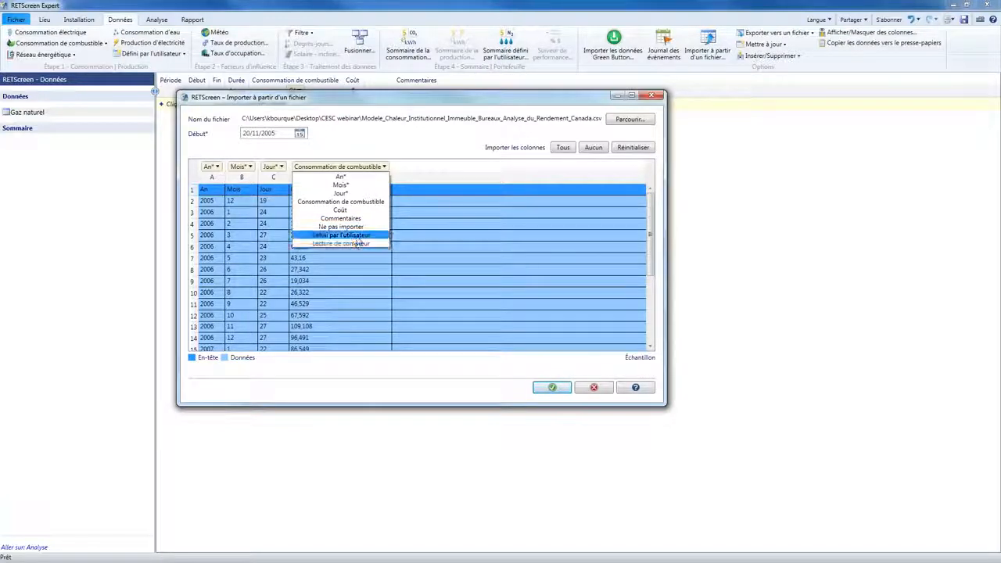
click(375, 207)
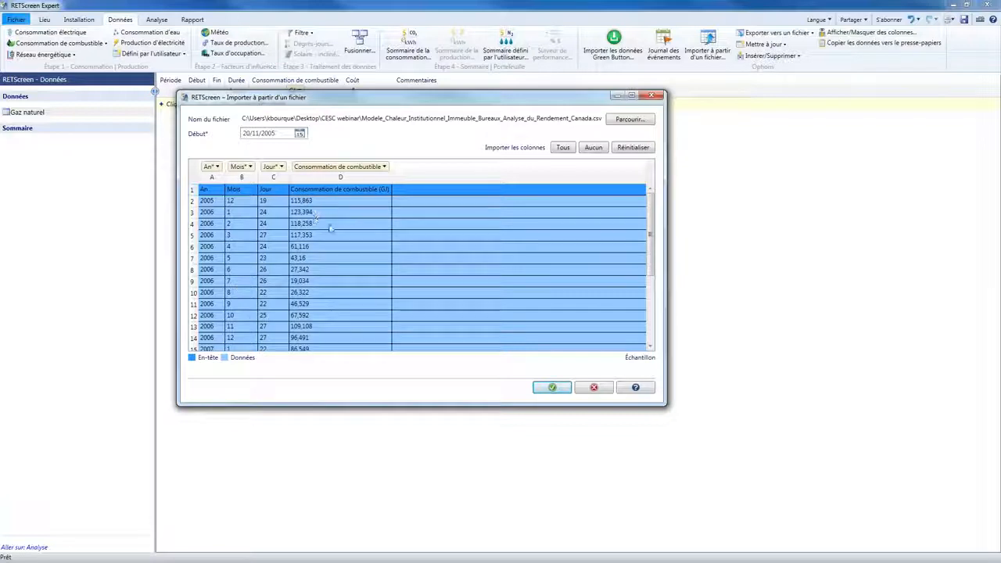
click(553, 387)
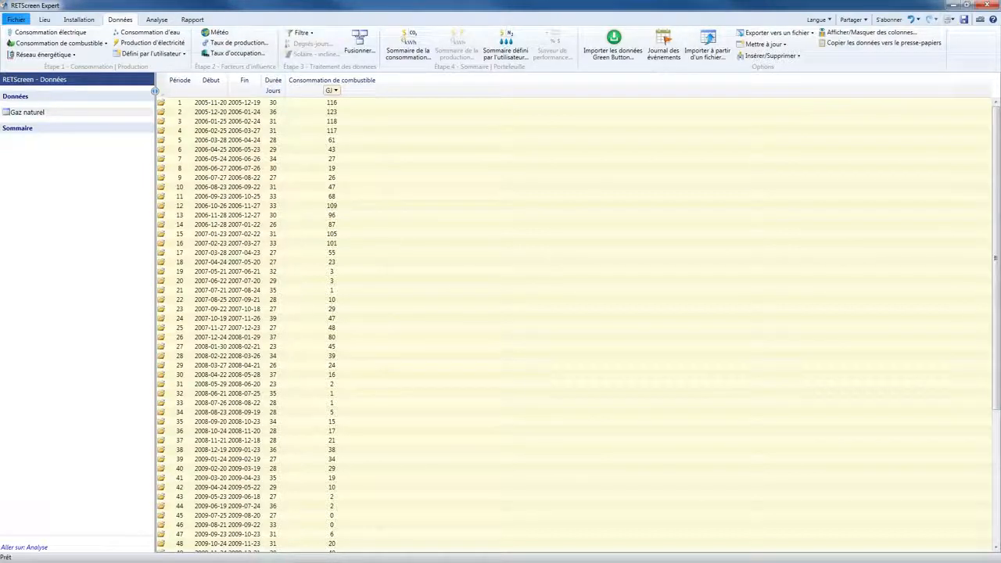
drag(285, 90, 324, 91)
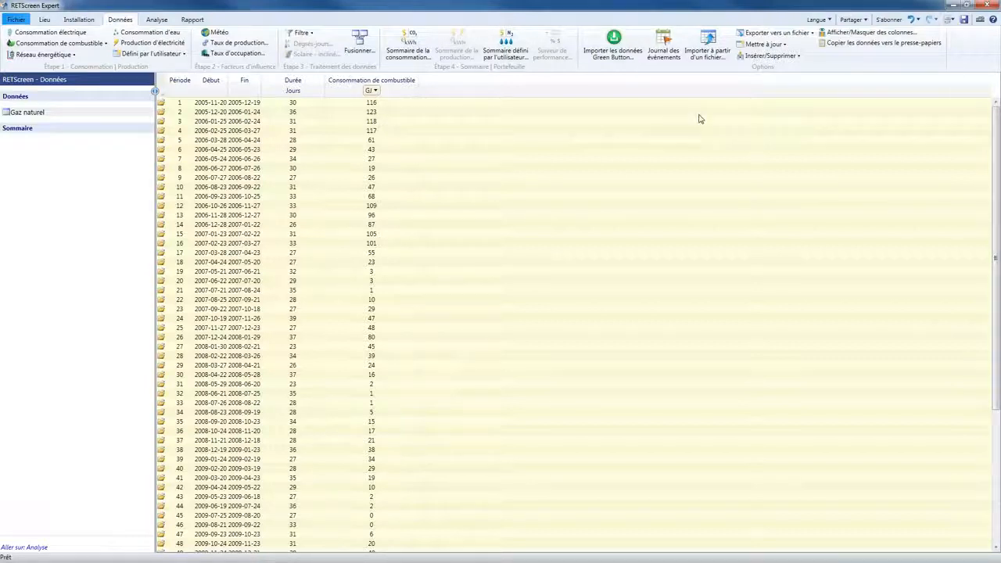
Step: Set up a new user-defined column named "Cons par jour" with unit GJ/jour and Moyenne as the aggregation method
click(795, 58)
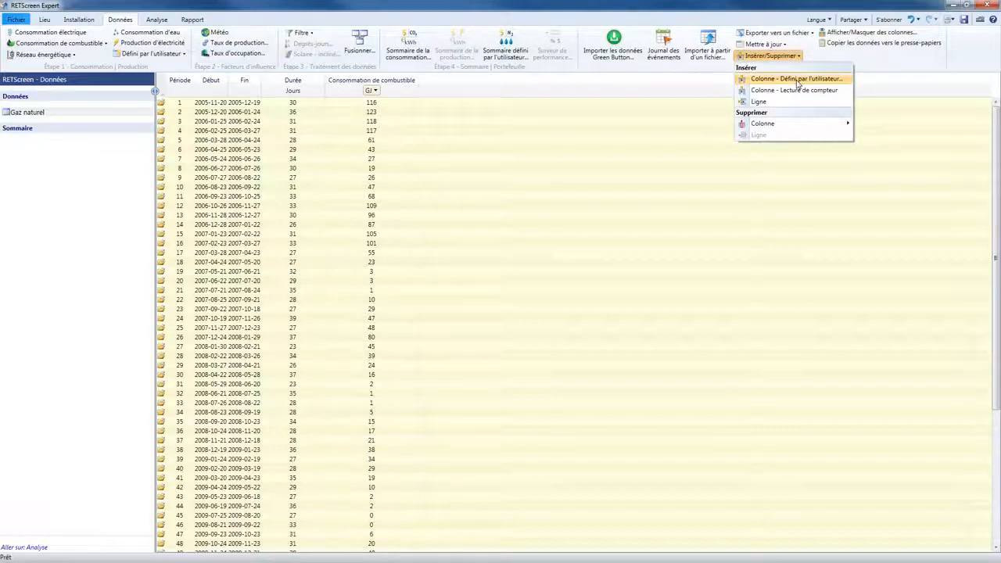
click(797, 80)
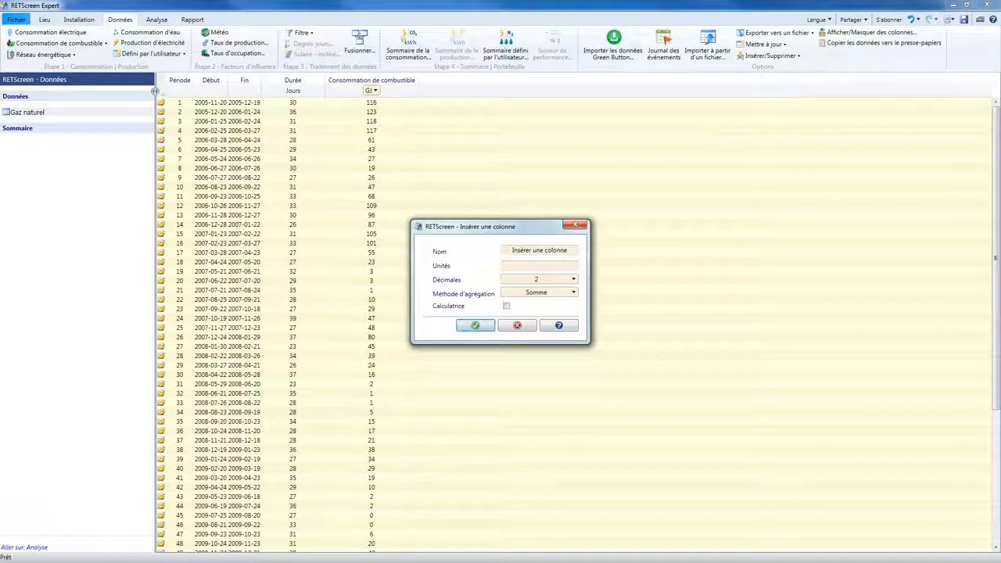
triple_click(542, 253)
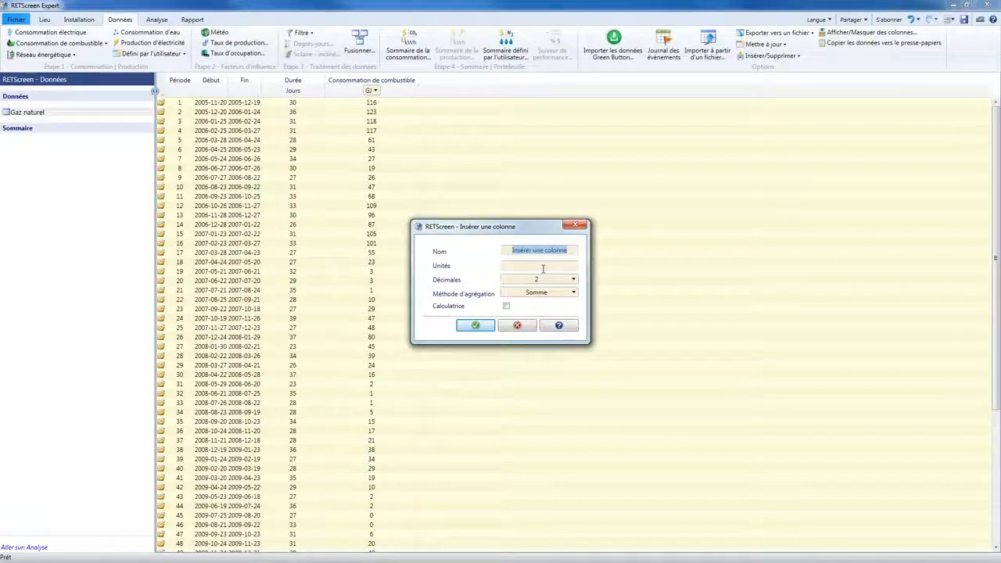
text(Cons par jour)
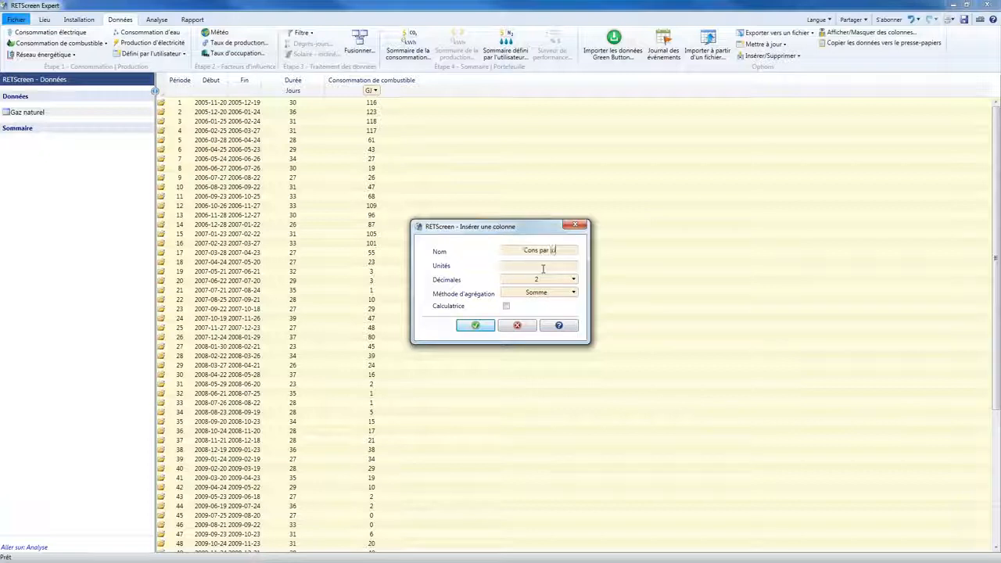
click(543, 269)
text(GJ/jour)
key(Tab)
key(Down)
key(Down)
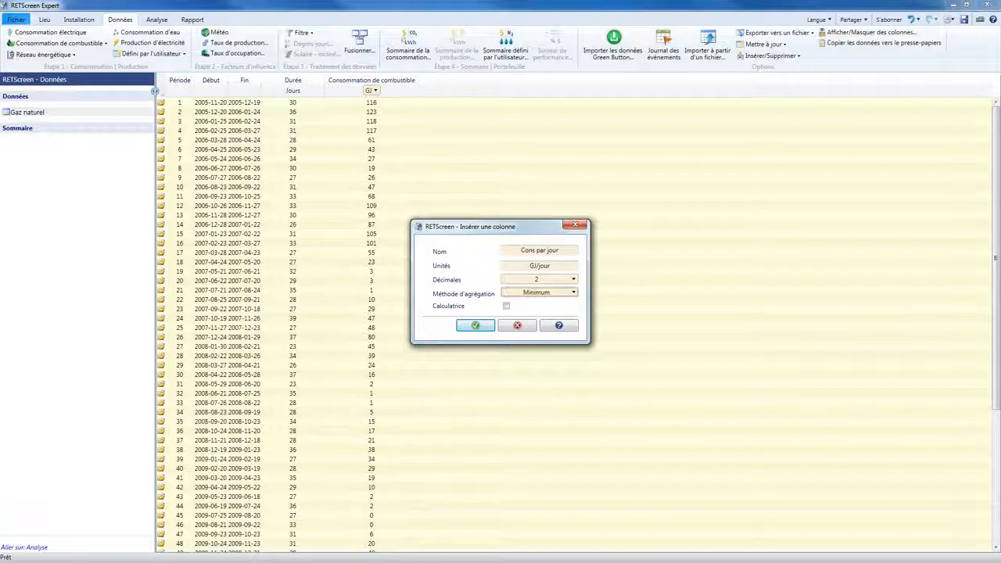
click(547, 293)
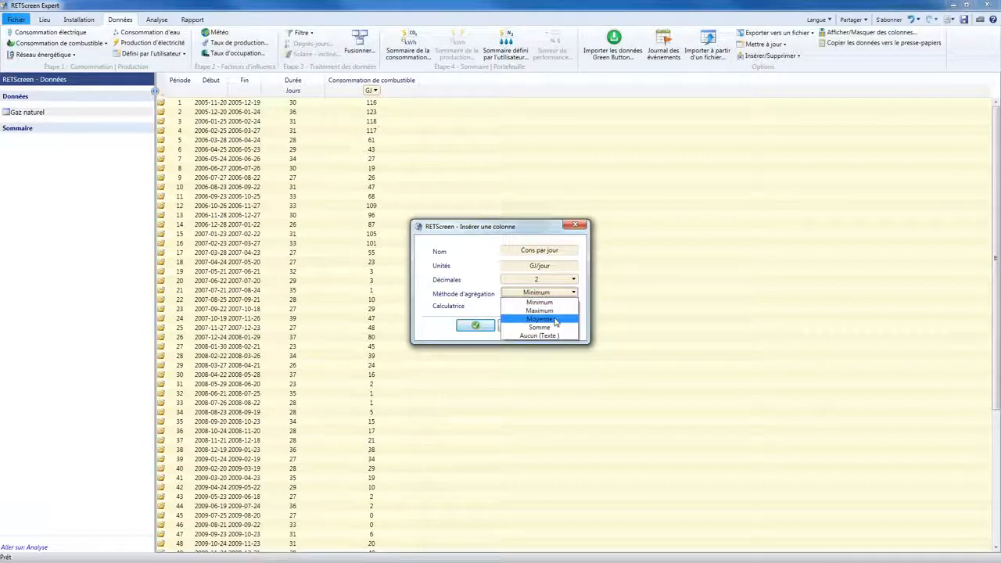
click(553, 319)
Step: Define the Cons par jour column with the calculator formula Consommation de combustible divided by Durée, and insert it
click(505, 306)
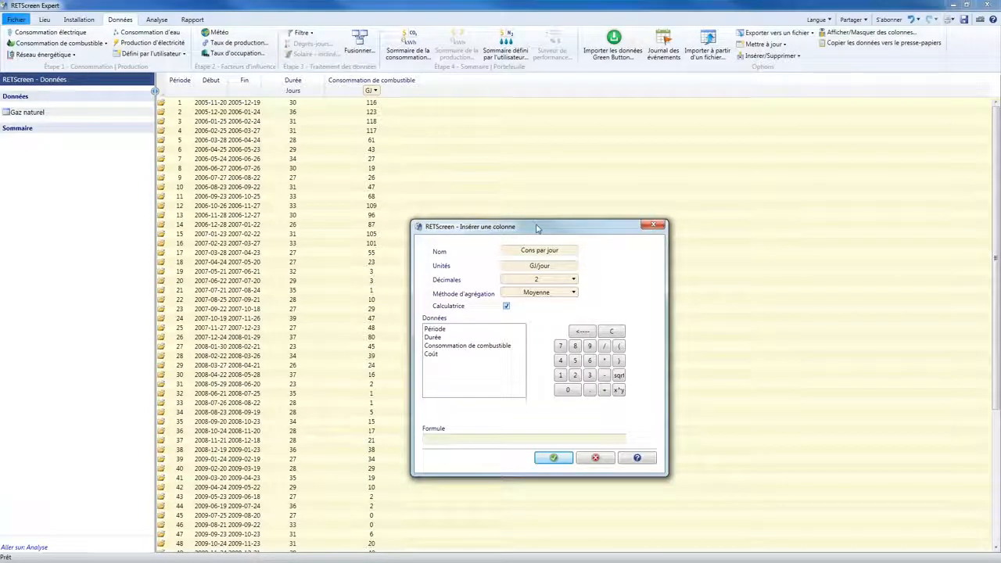
drag(537, 227, 564, 138)
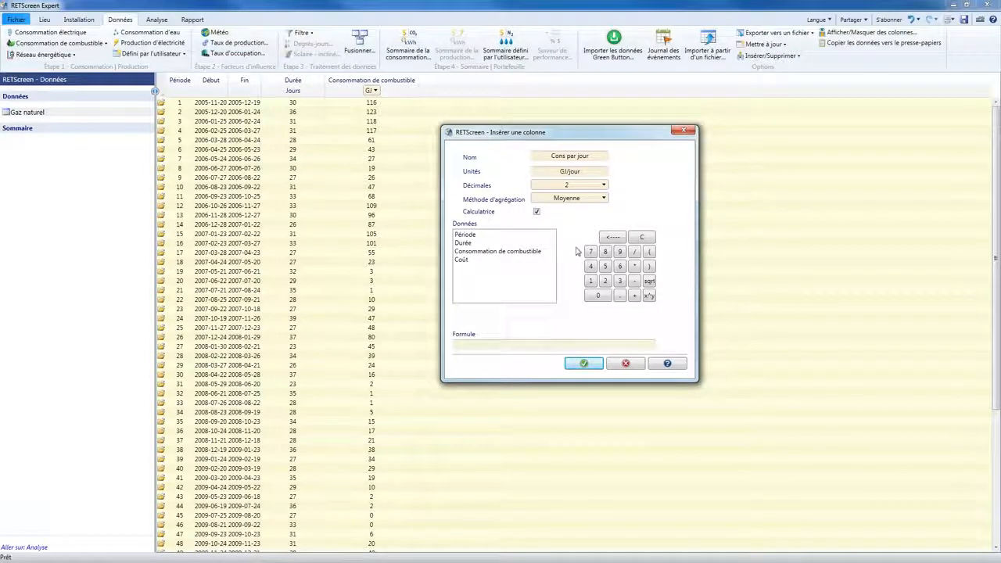
double_click(510, 253)
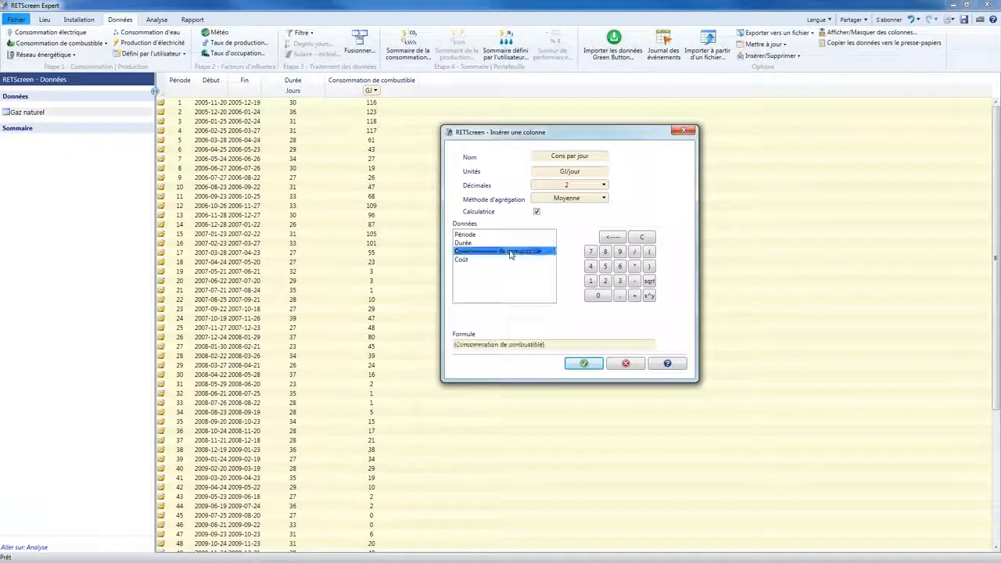
click(638, 254)
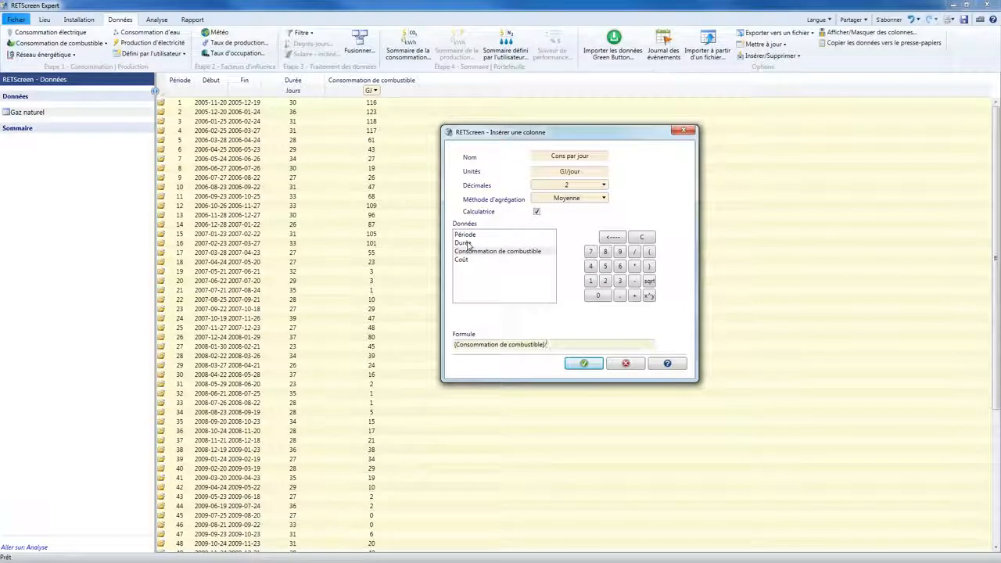
double_click(465, 242)
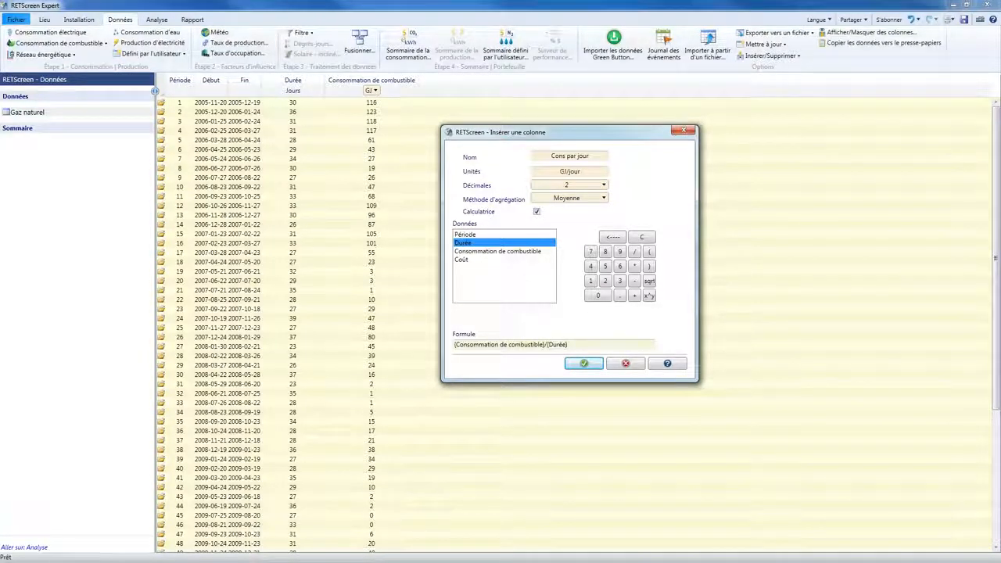
click(588, 366)
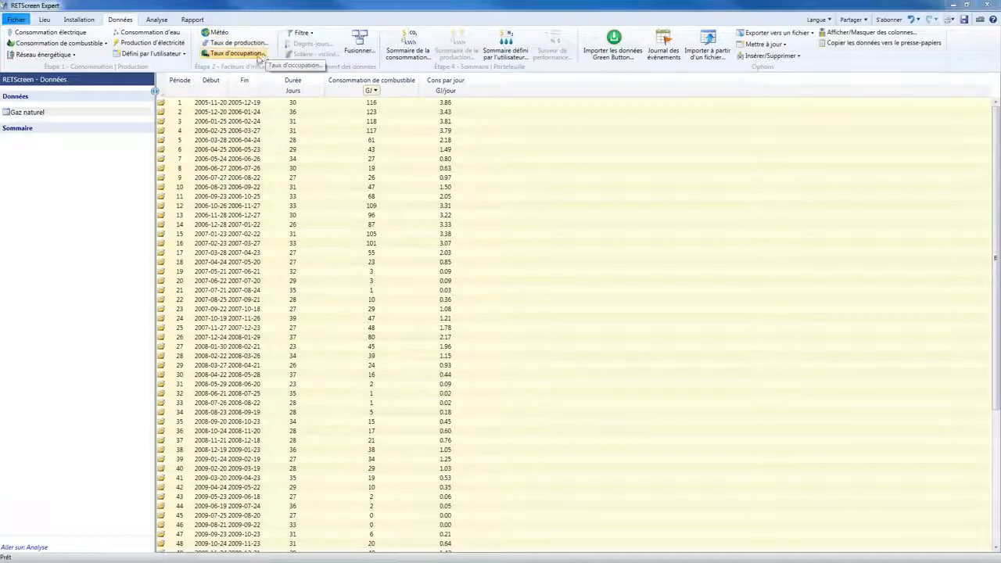
Step: Add a Météo dataset for Canada - BC - Burns Lake and set its NASA satellite data download to start on 01/01/2005
click(219, 35)
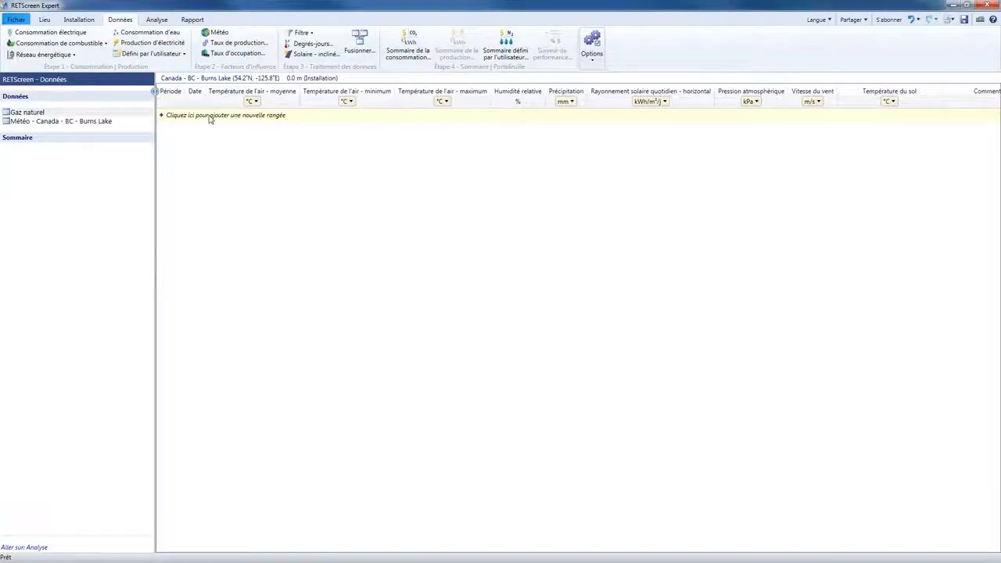
click(104, 123)
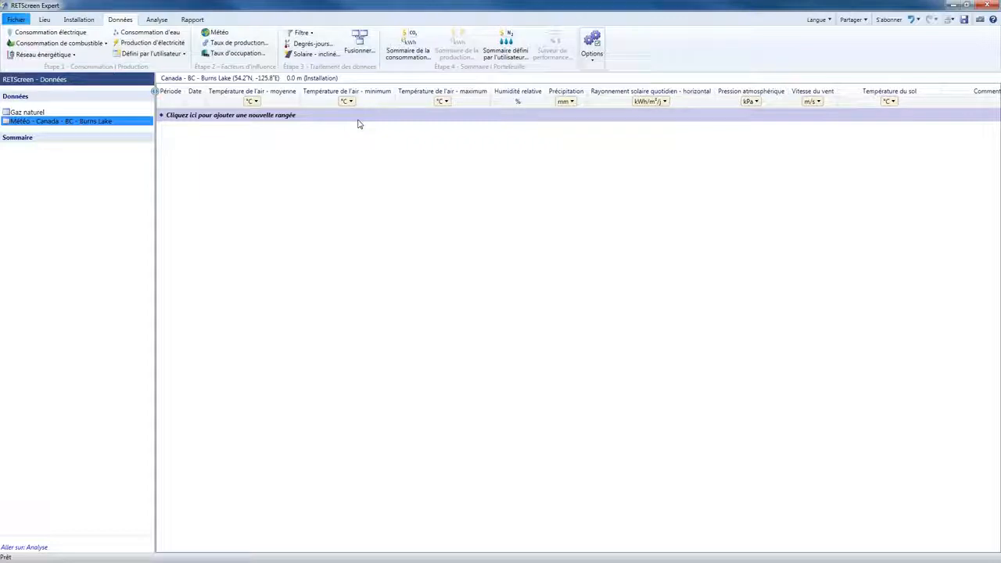
click(594, 63)
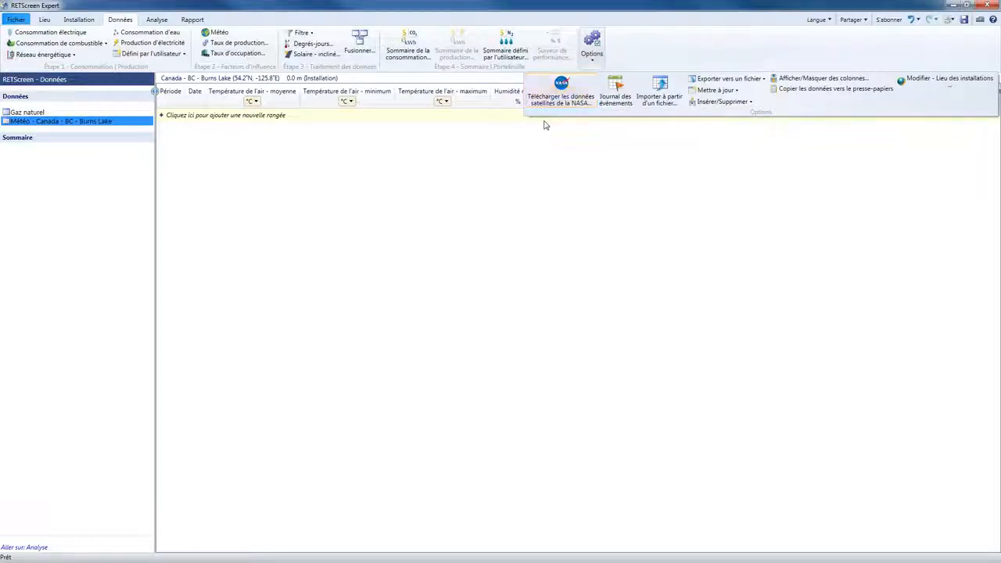
click(562, 94)
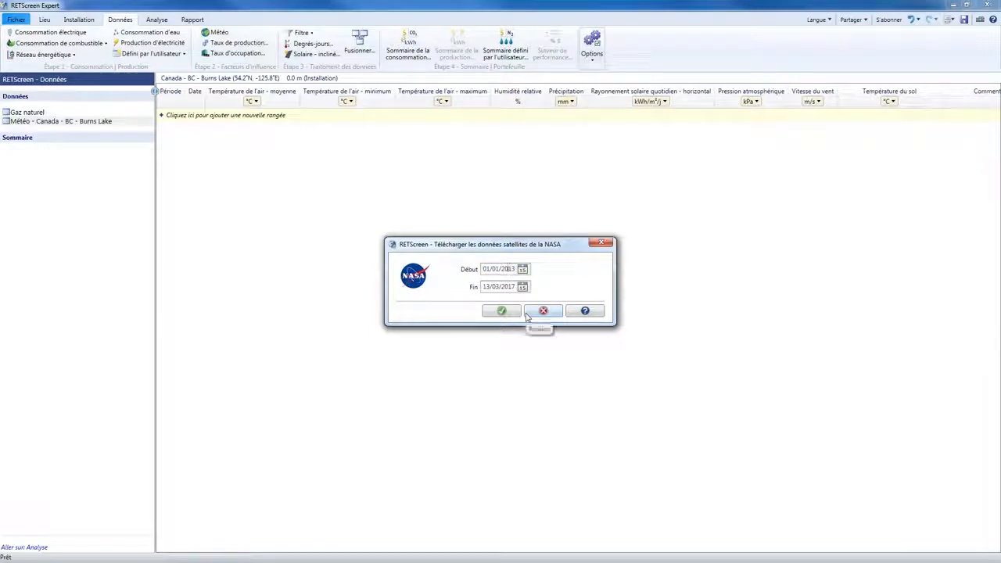
text(05)
Step: Set the NASA download's end date to 13/03/2012 and download the satellite weather data
double_click(510, 286)
click(508, 286)
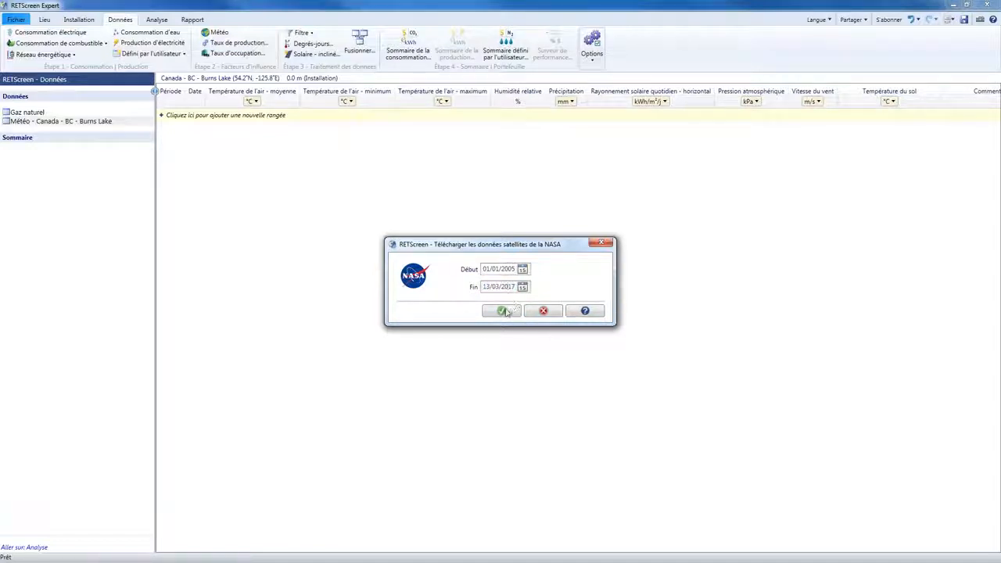
text(05)
text(12)
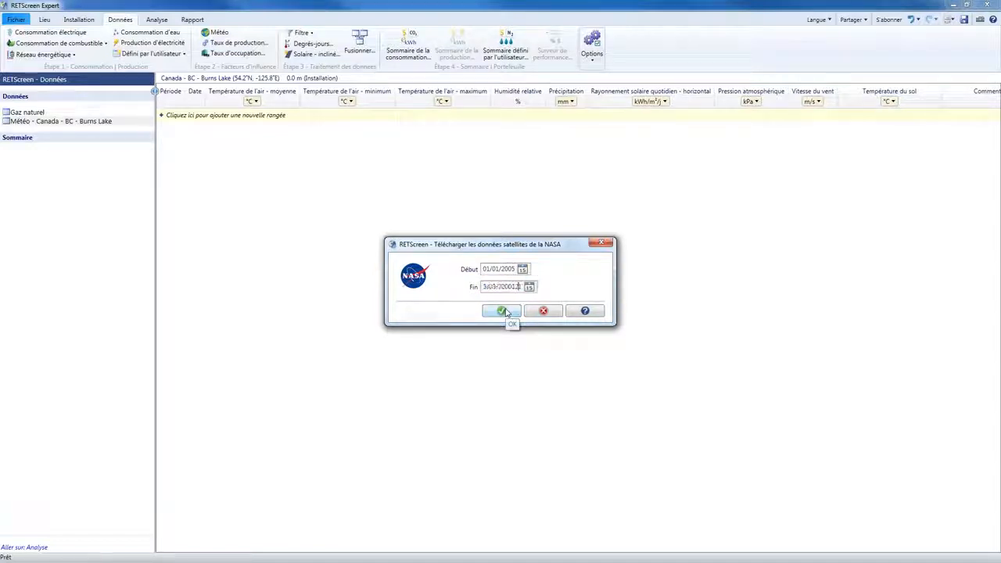
key(shift+Home)
key(BackSpace)
key(BackSpace)
key(BackSpace)
key(BackSpace)
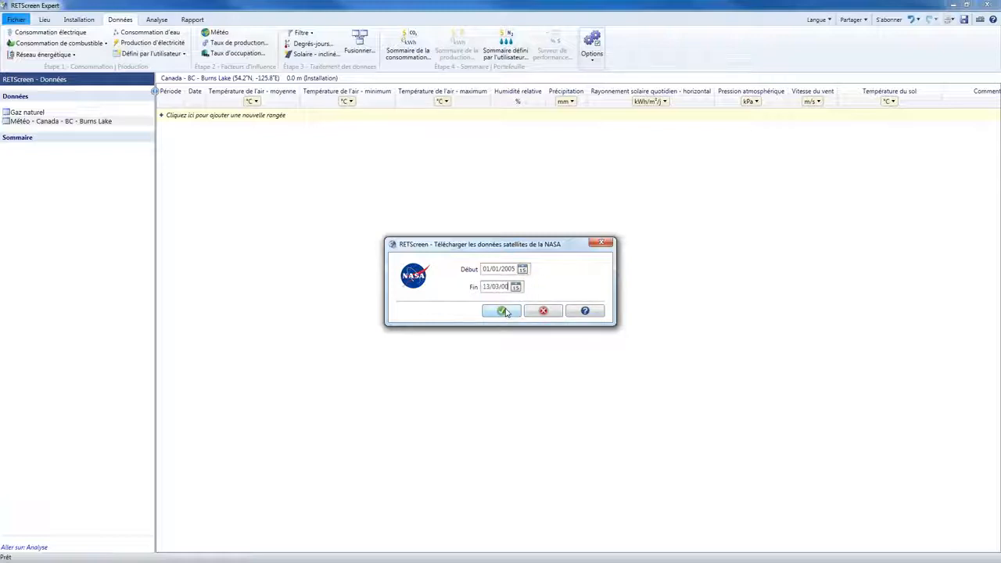
text(12)
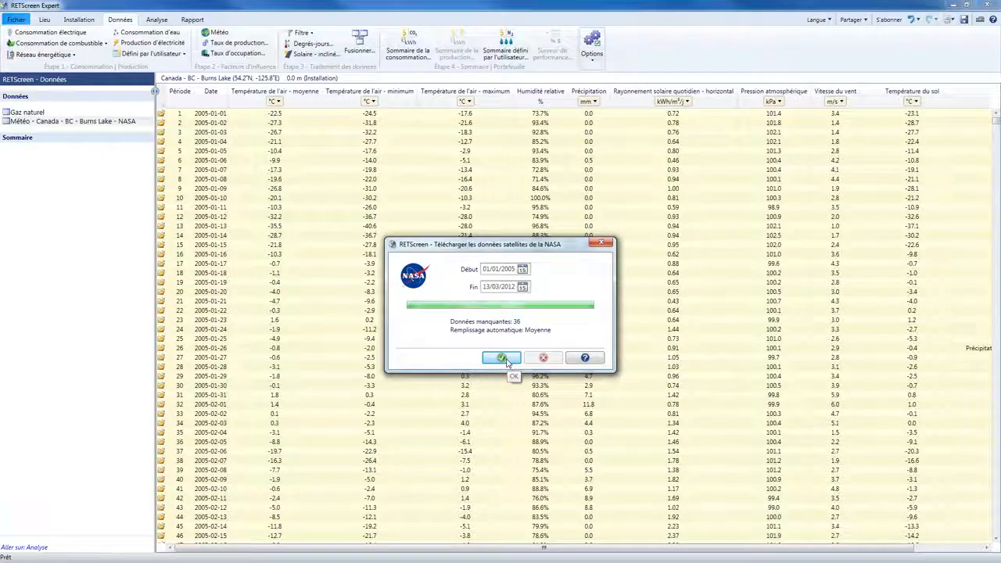
click(504, 359)
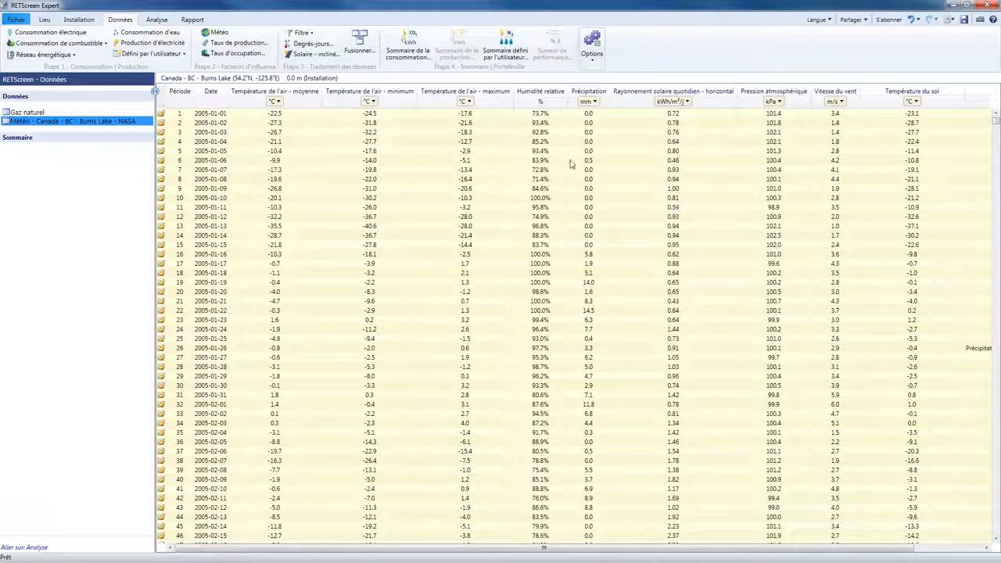
Step: Hide all weather columns except Période, Date and Température de l'air - moyenne, and widen the Date column
click(593, 54)
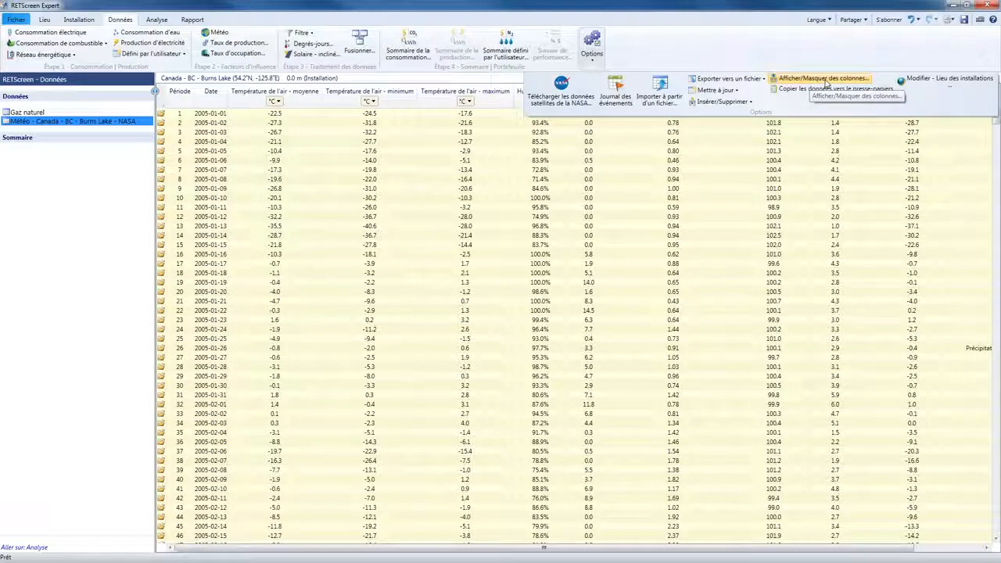
click(824, 79)
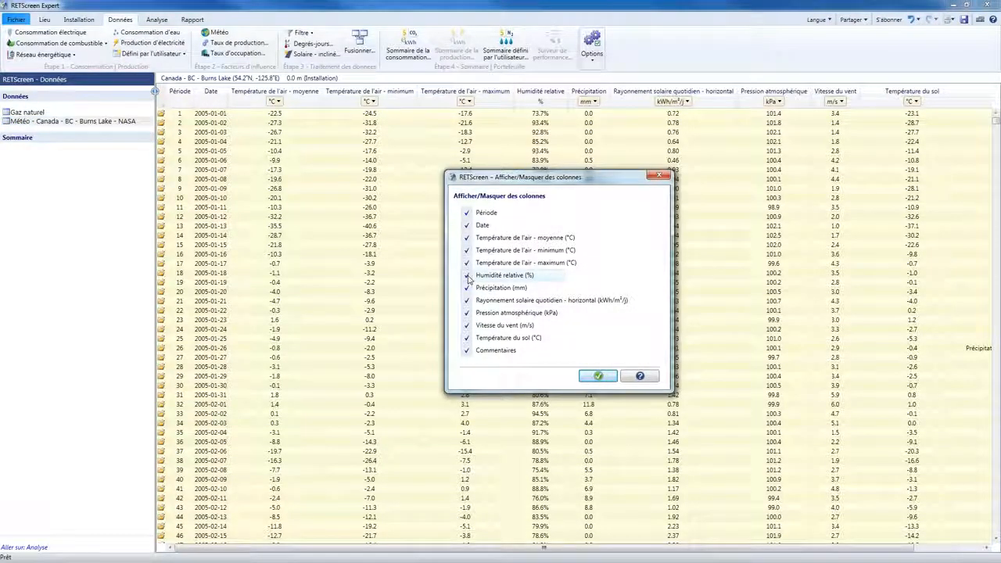
click(467, 277)
click(467, 299)
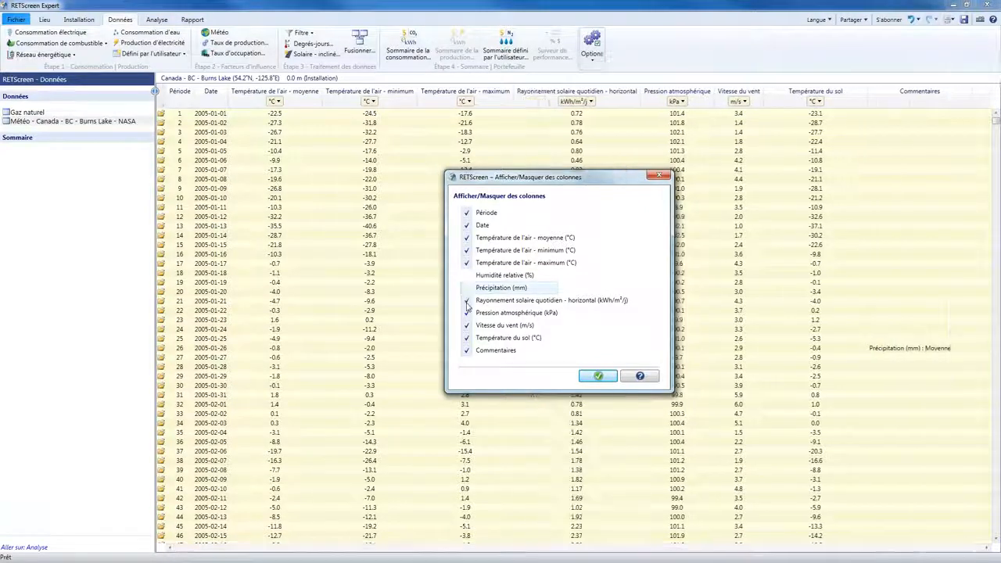
click(467, 312)
click(466, 324)
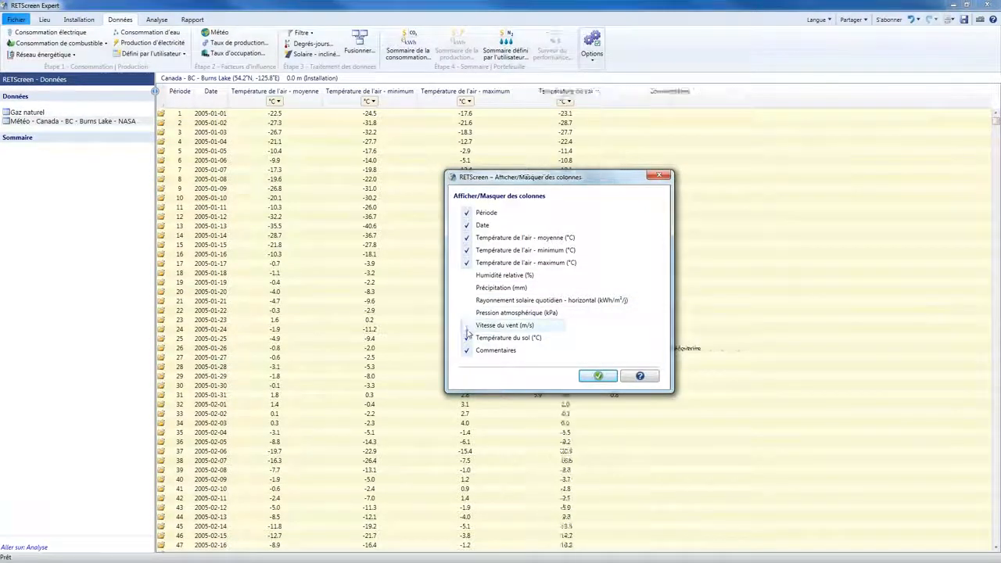
click(466, 340)
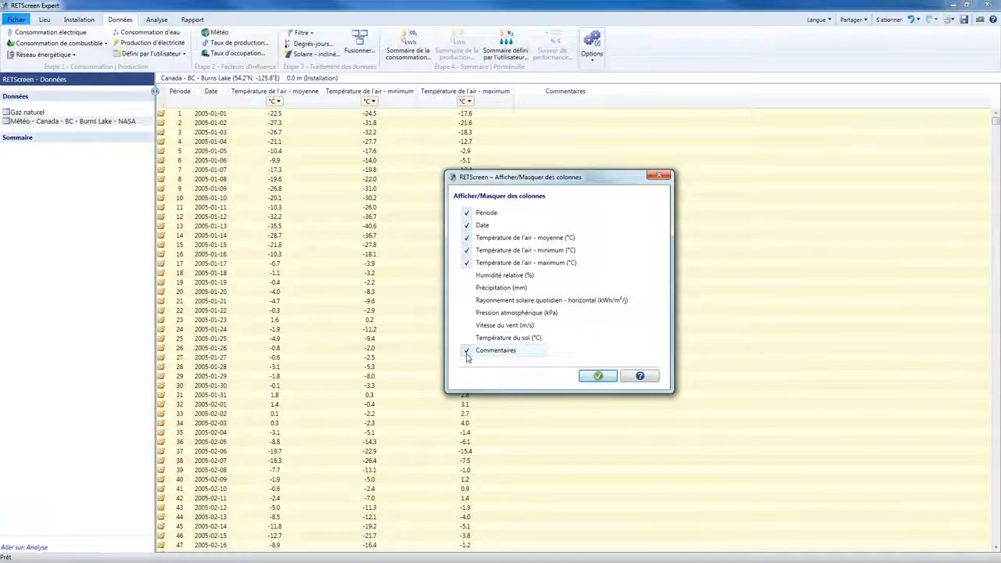
click(467, 354)
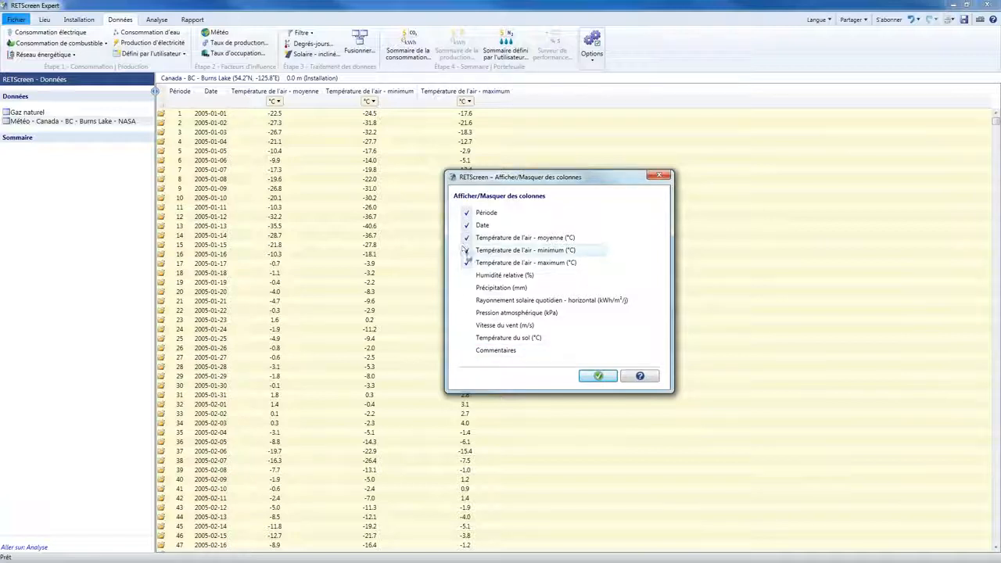
click(467, 250)
click(467, 263)
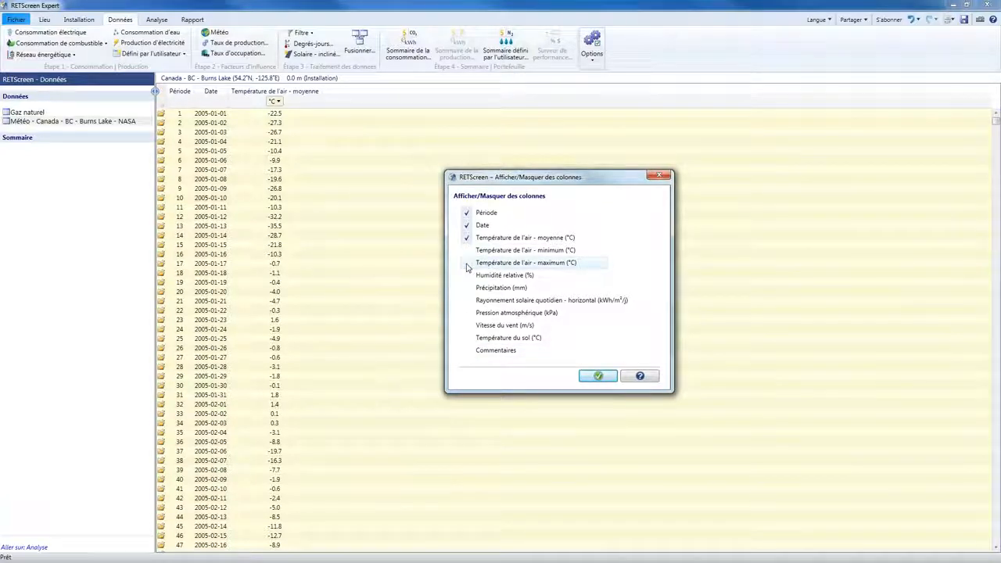
click(596, 378)
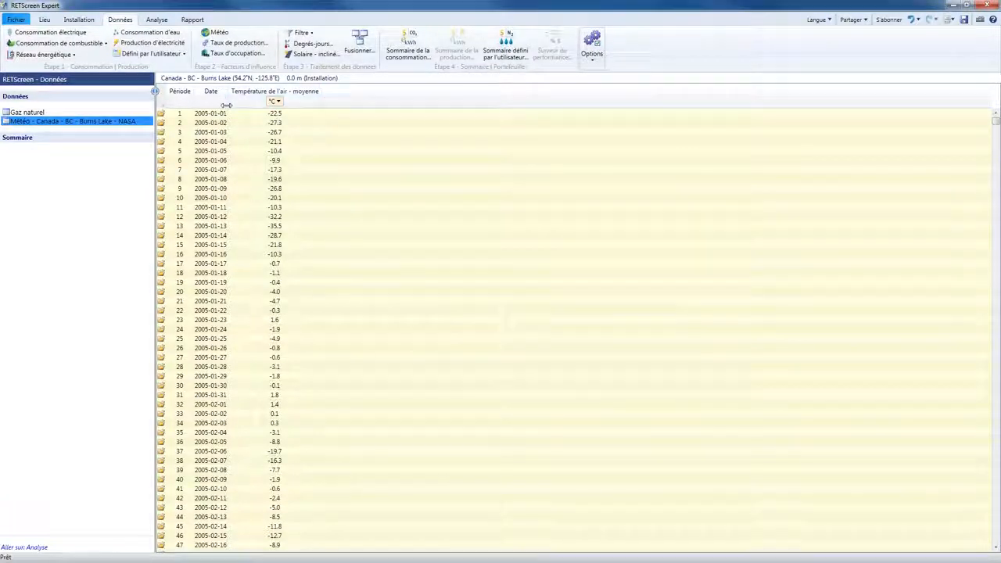
drag(226, 105, 252, 110)
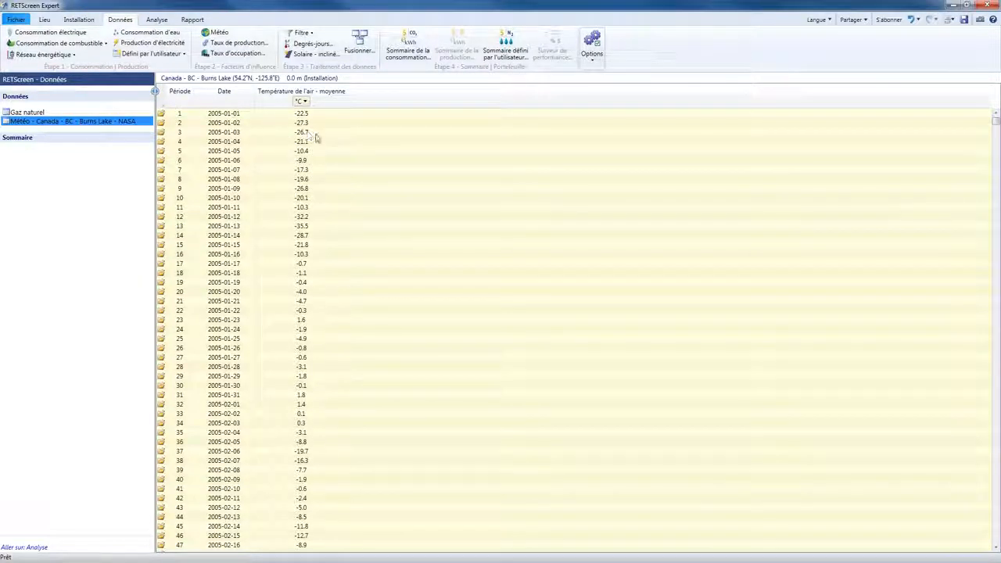
Step: Calculate heating degree-days for the Burns Lake NASA weather table with Méthode 1 and a 16 °C reference, consulting the help, and widen the new column
click(318, 47)
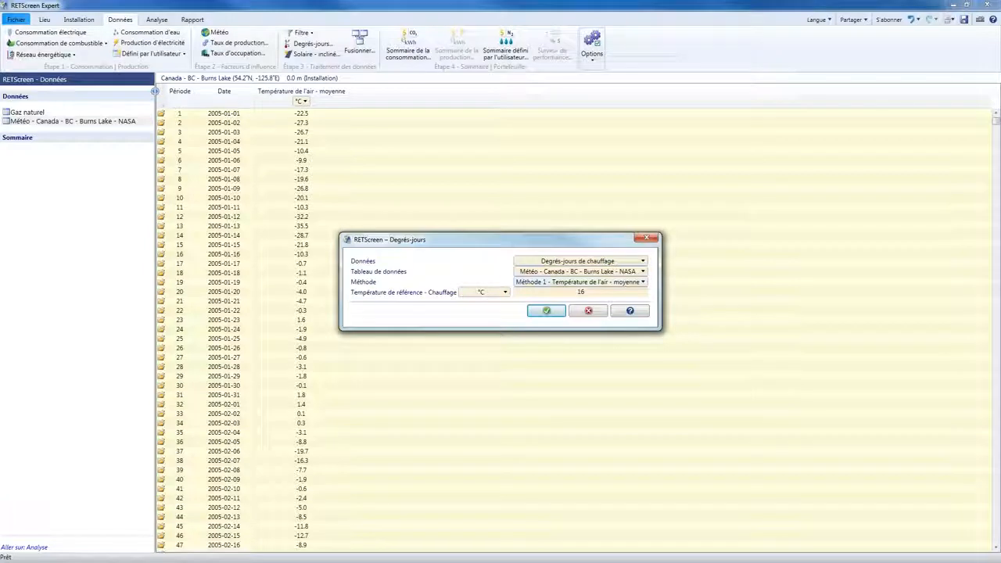
click(640, 311)
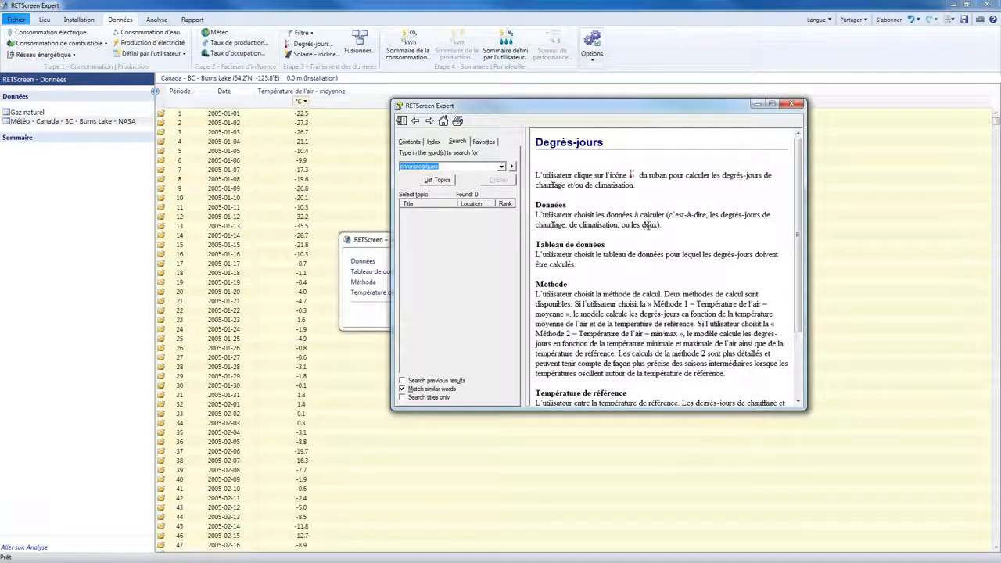
click(663, 279)
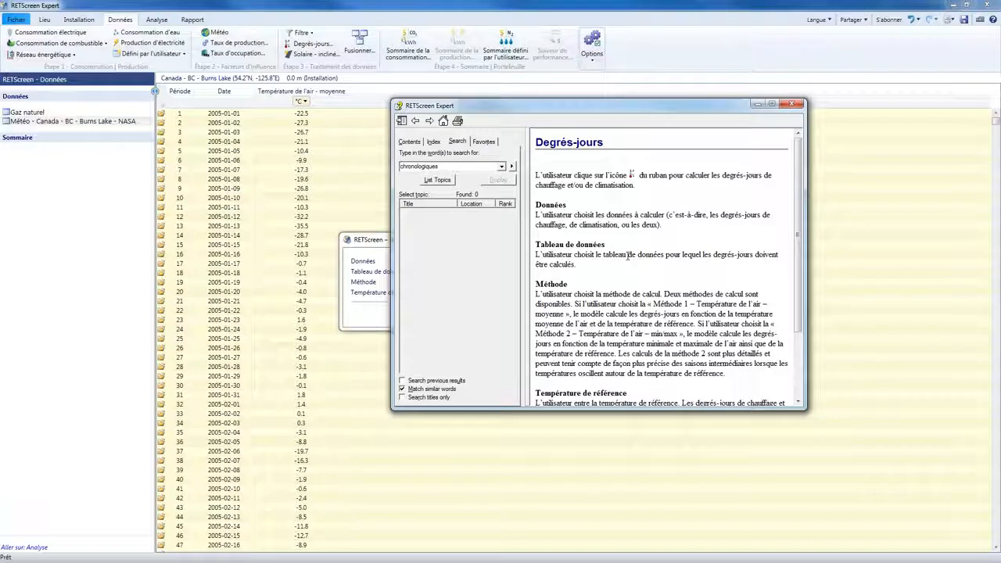
scroll(628, 257, down, 4)
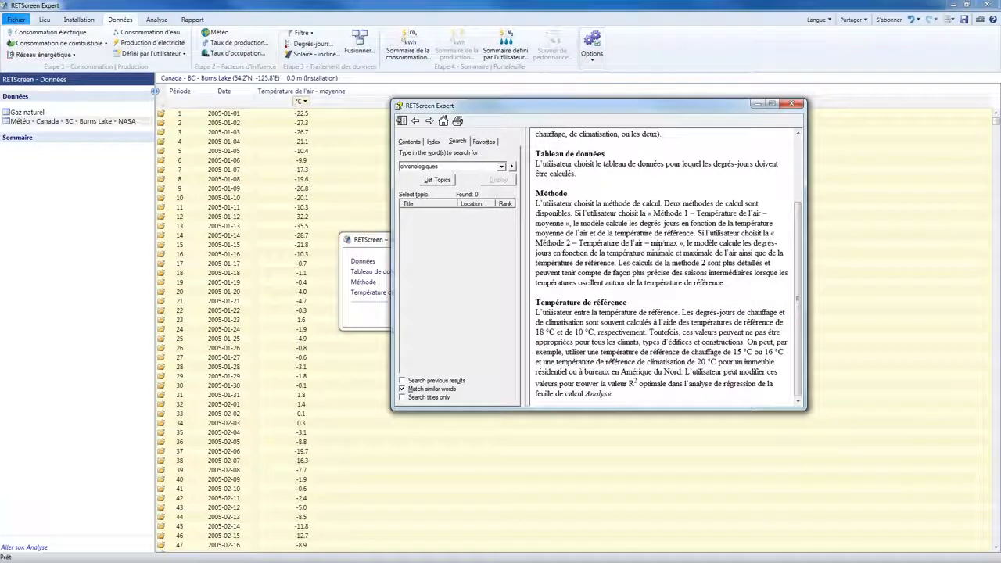
click(790, 106)
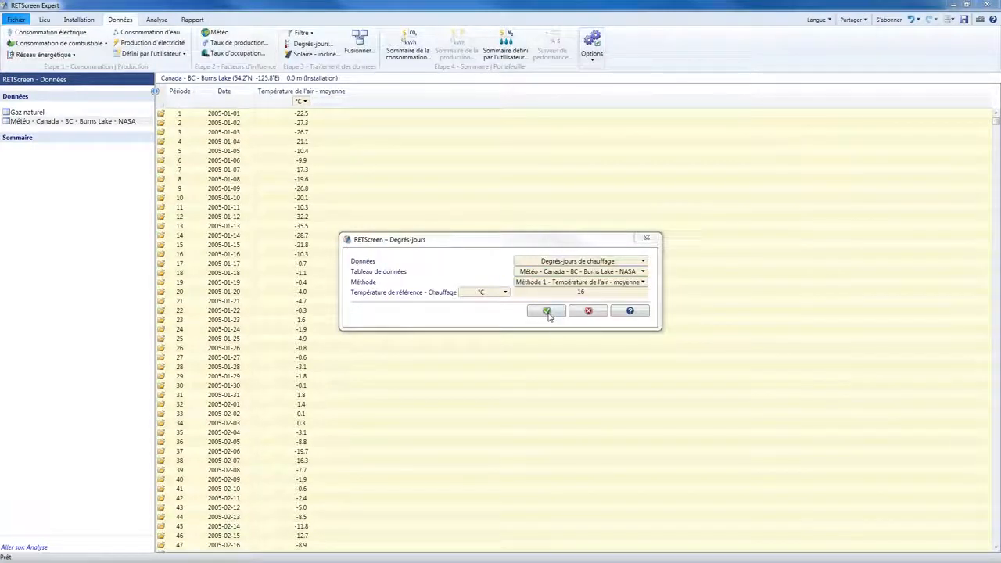
click(548, 313)
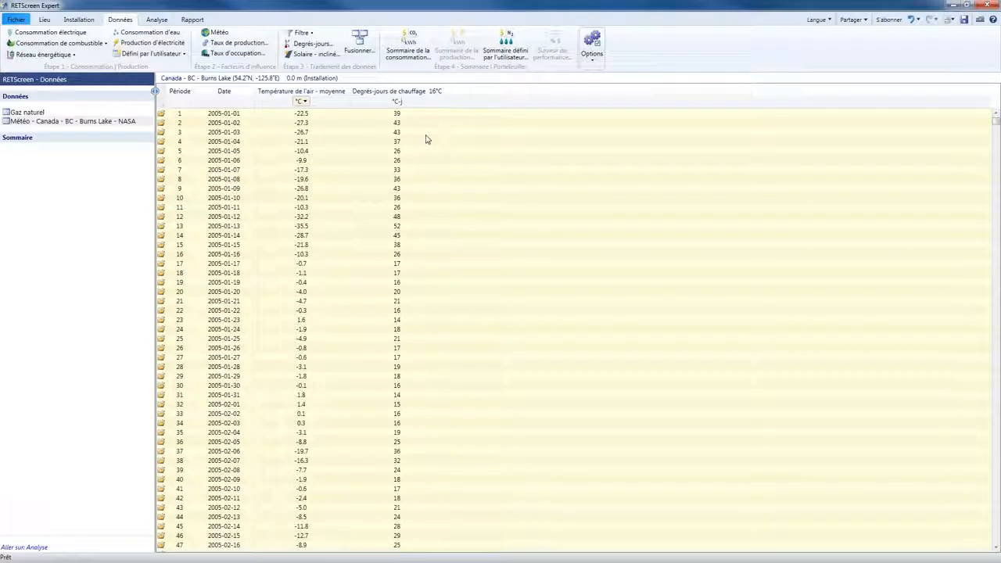
drag(451, 100, 464, 99)
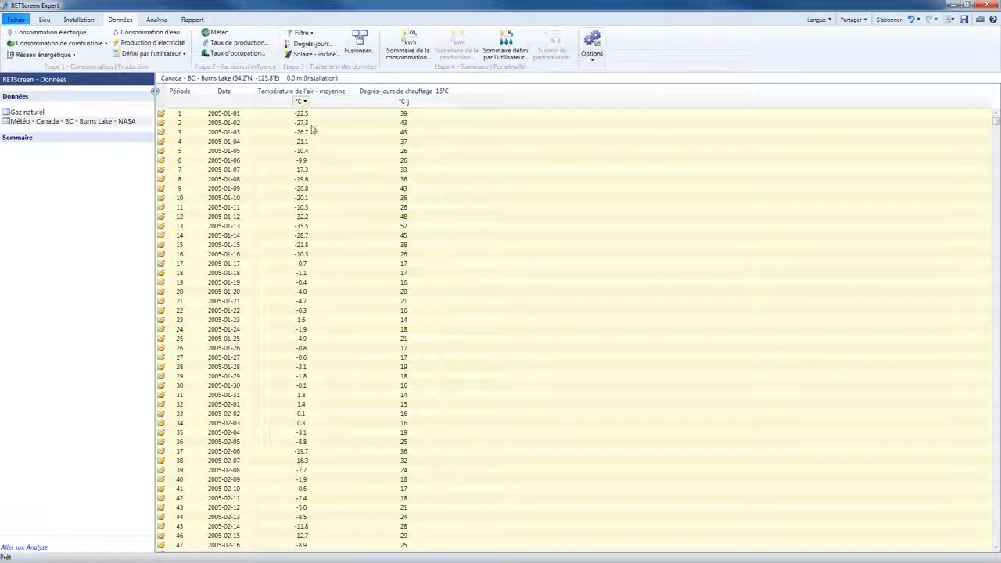
Step: Compare the daily heating degree-day rows with the billing periods in the Gaz naturel dataset
click(427, 122)
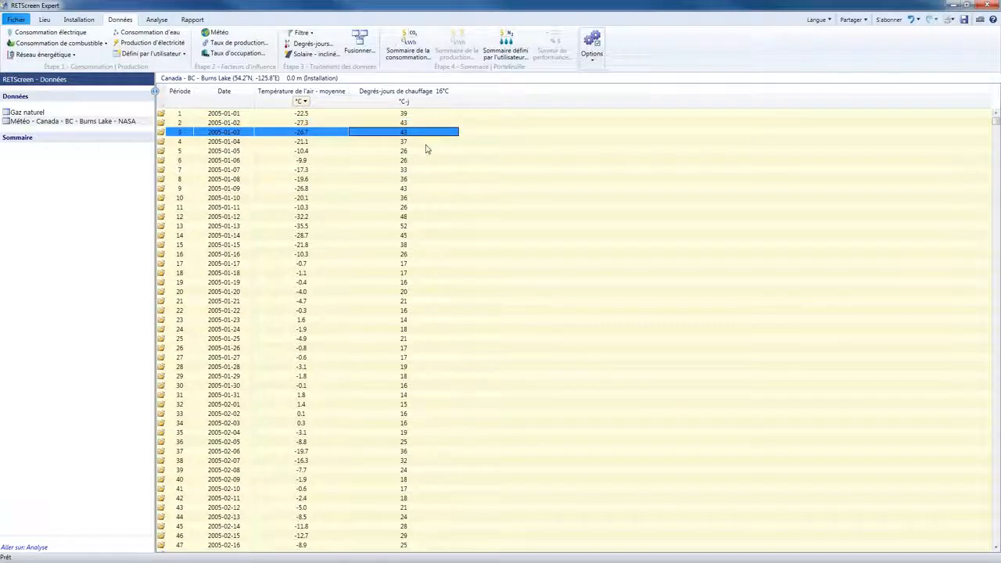
click(426, 142)
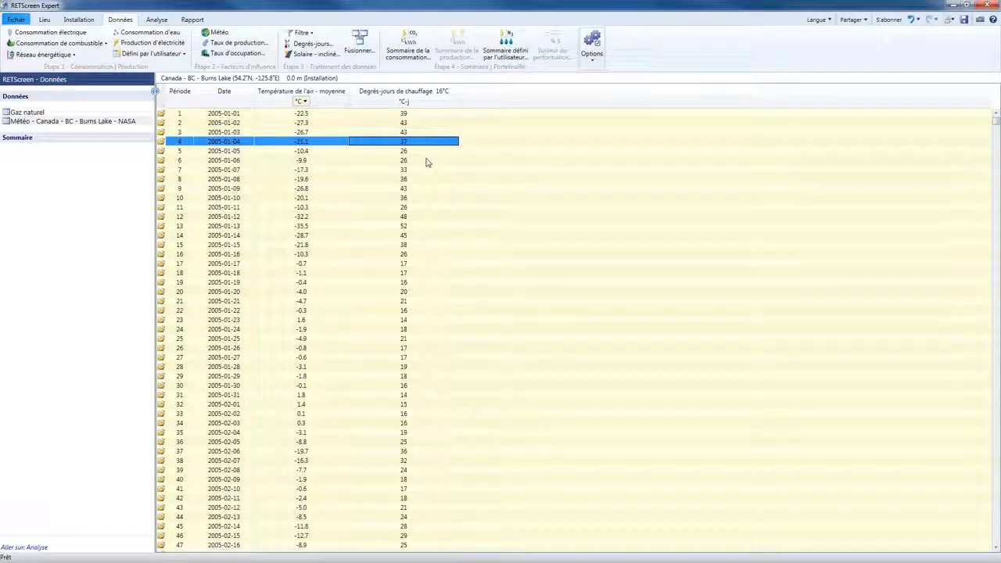
click(27, 113)
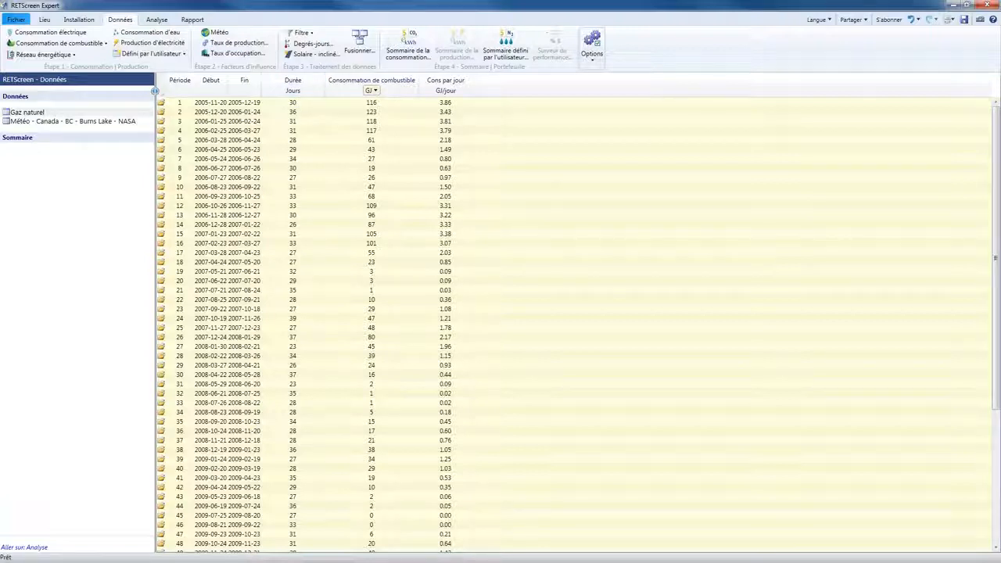
click(308, 111)
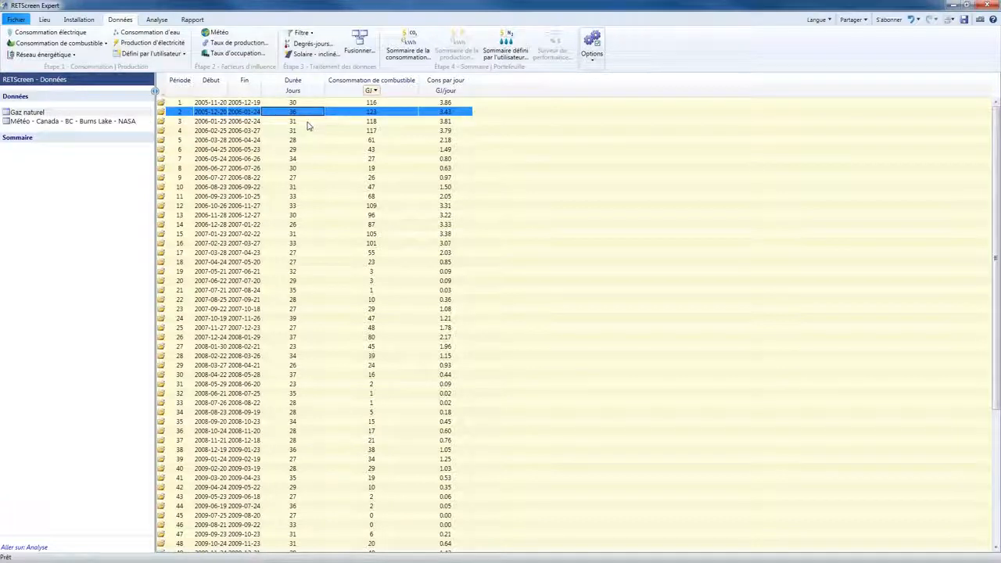
Step: Merge the Degrés-jours de chauffage 16°C data from the Burns Lake NASA weather table into the Gaz naturel table and review the billing periods
click(306, 122)
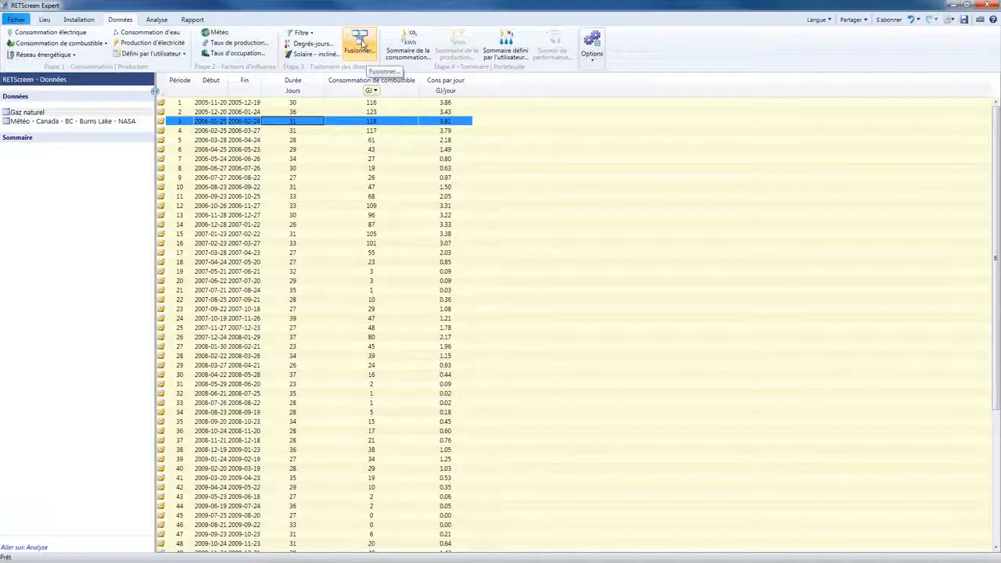
click(361, 43)
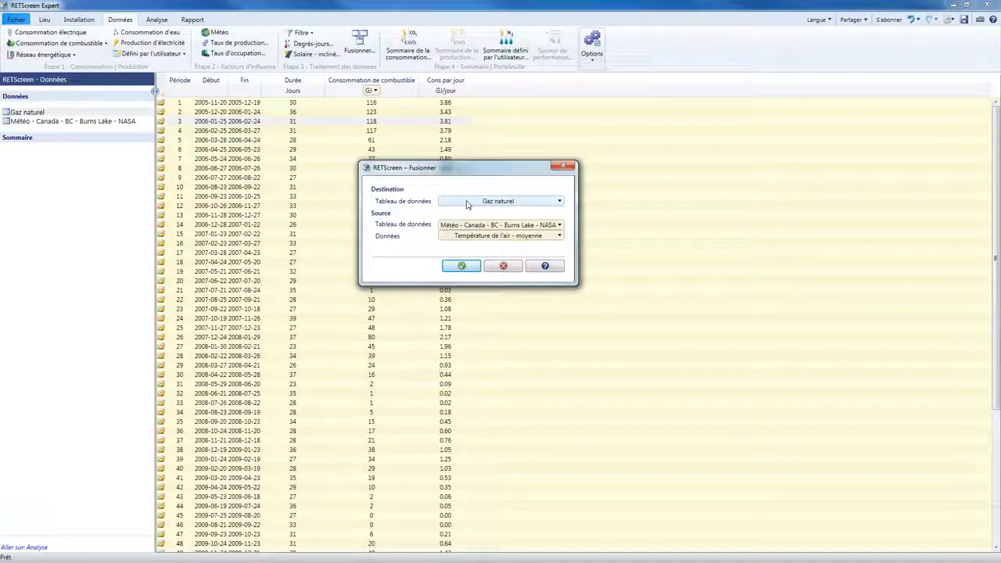
click(495, 236)
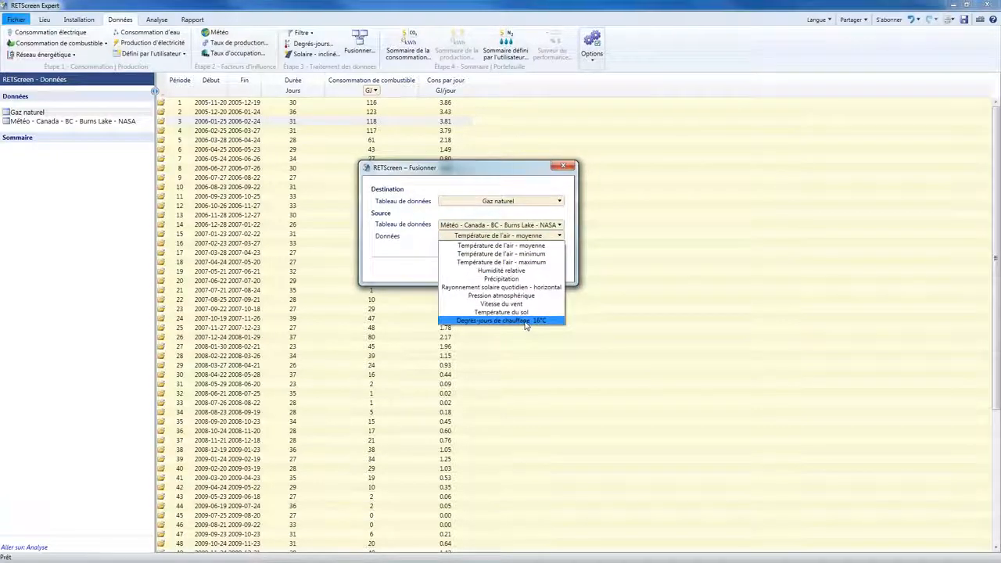
click(528, 320)
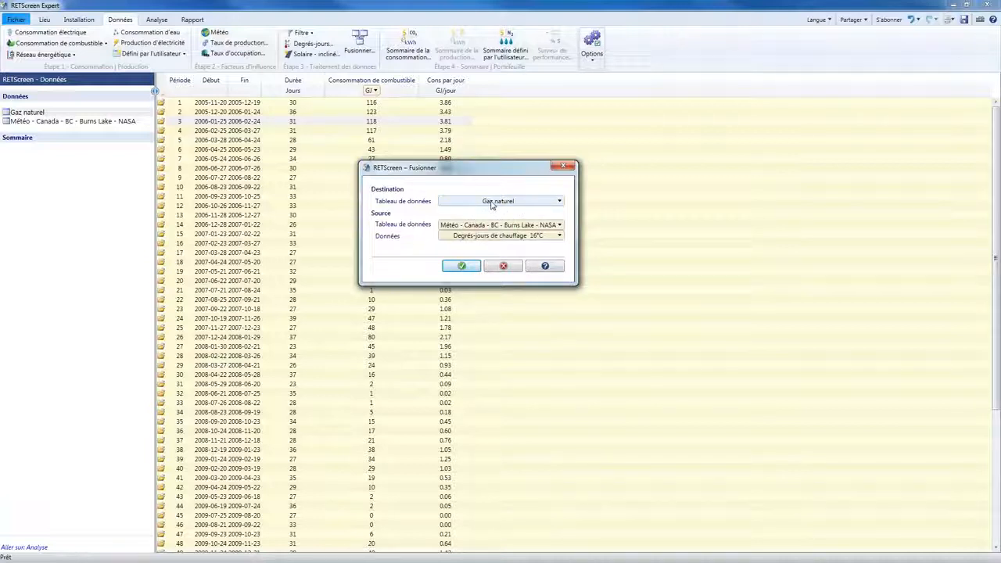
click(464, 269)
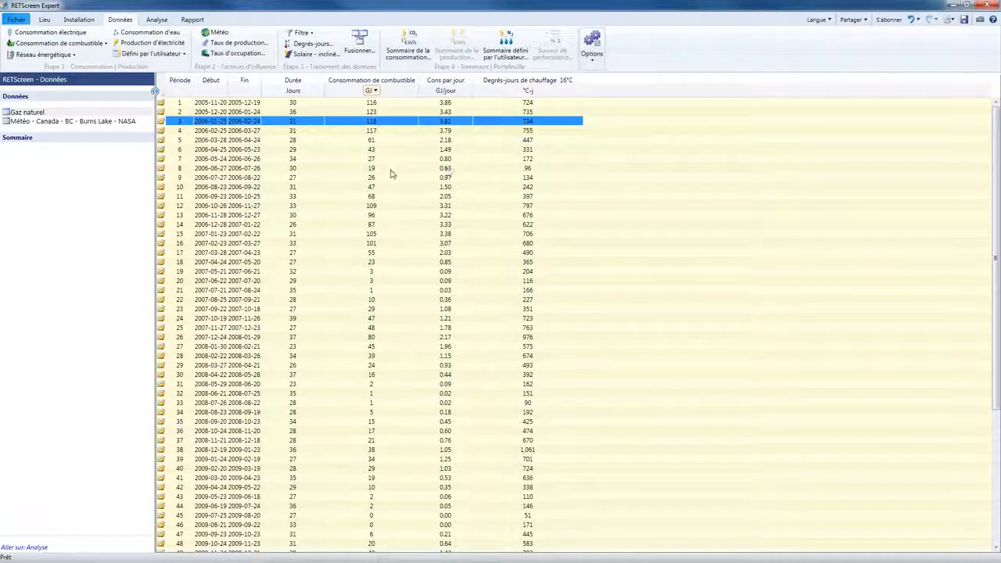
click(301, 142)
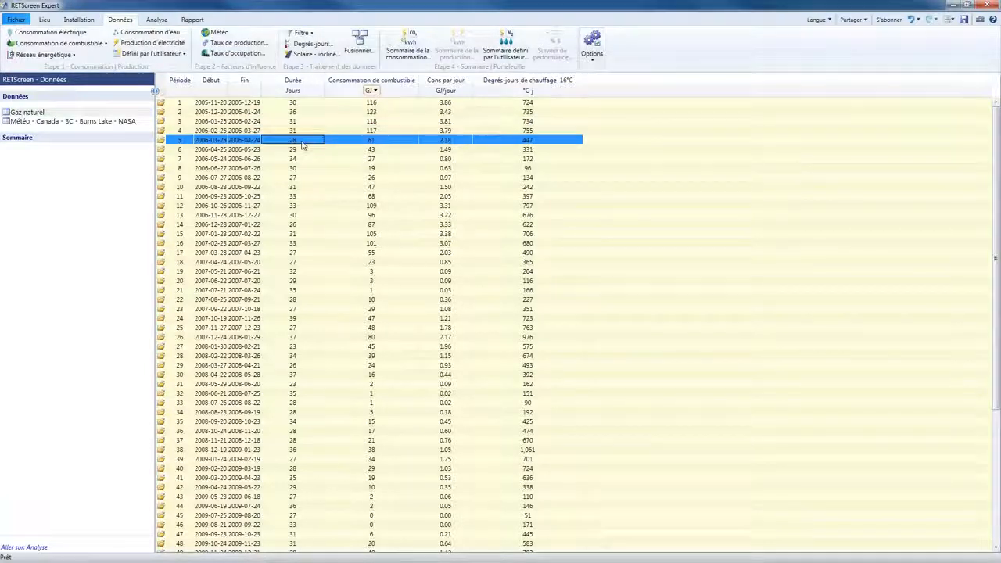
click(304, 150)
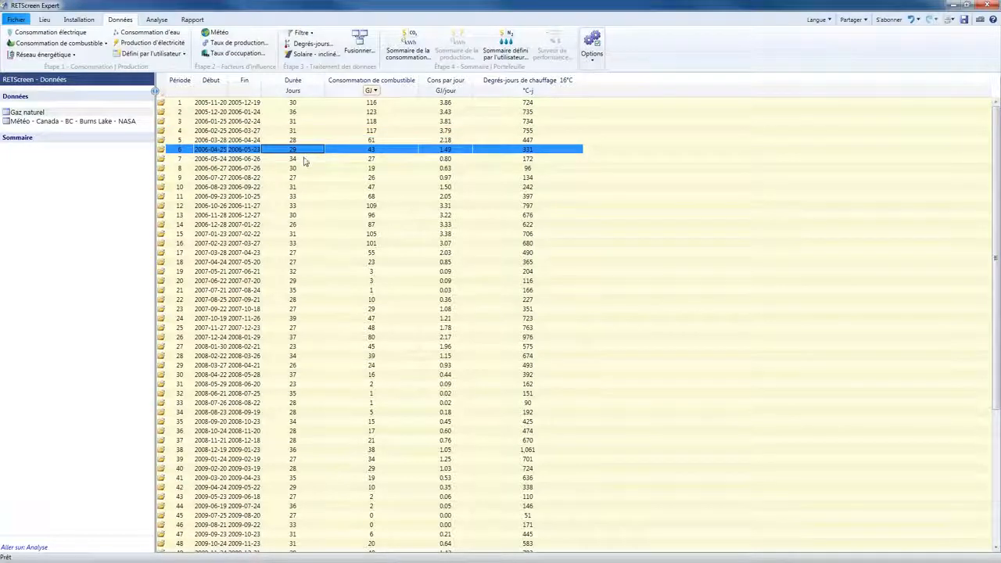
click(305, 159)
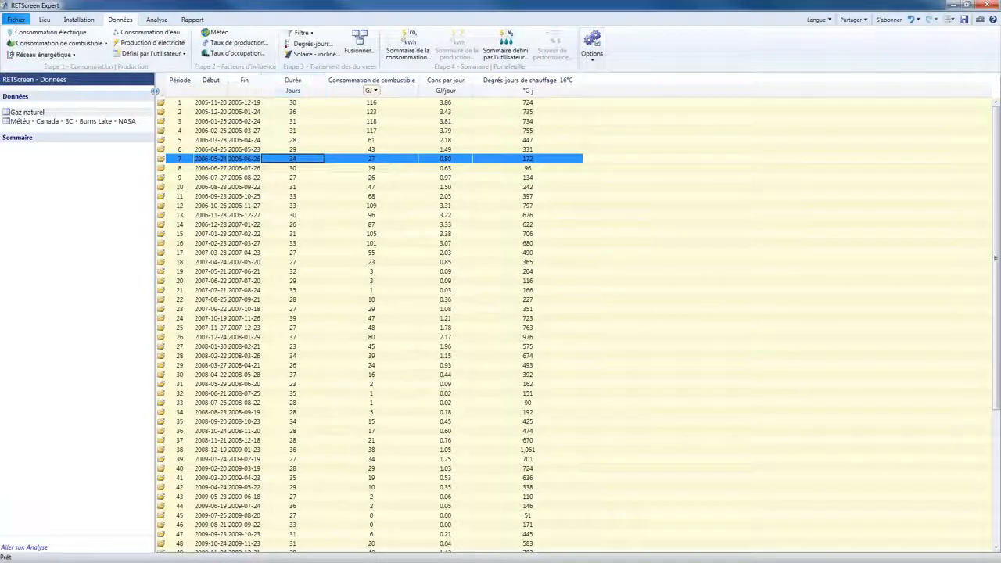
Step: Group the Gaz naturel data by calendar year into a separate annual table, and reopen the original Gaz naturel table after reviewing it
click(303, 33)
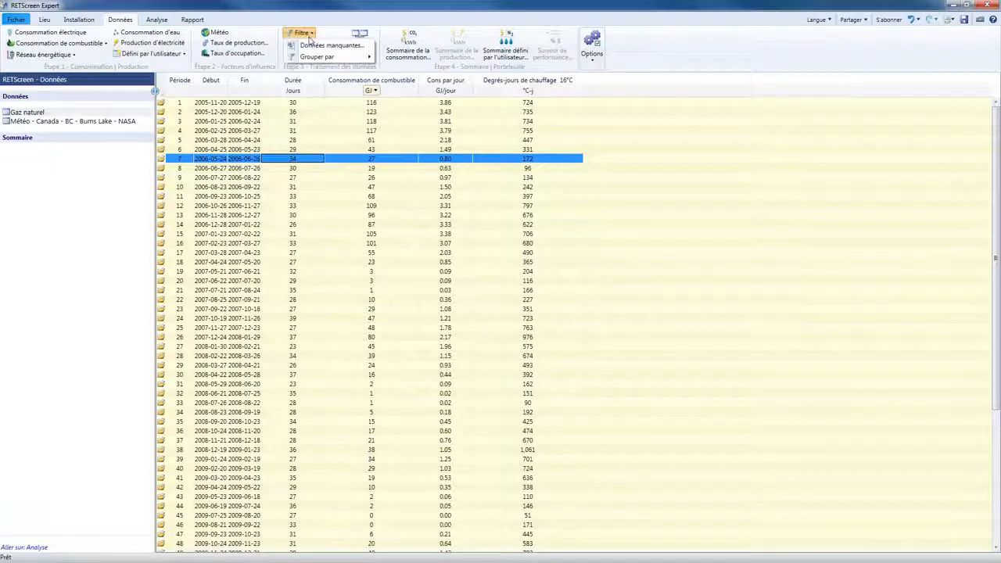
mouse_move(333, 59)
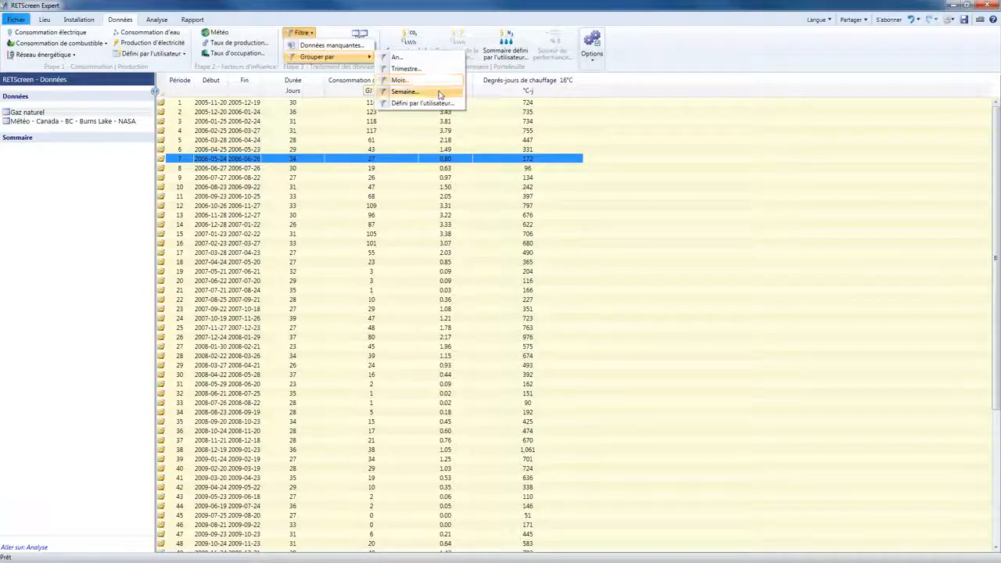
click(396, 59)
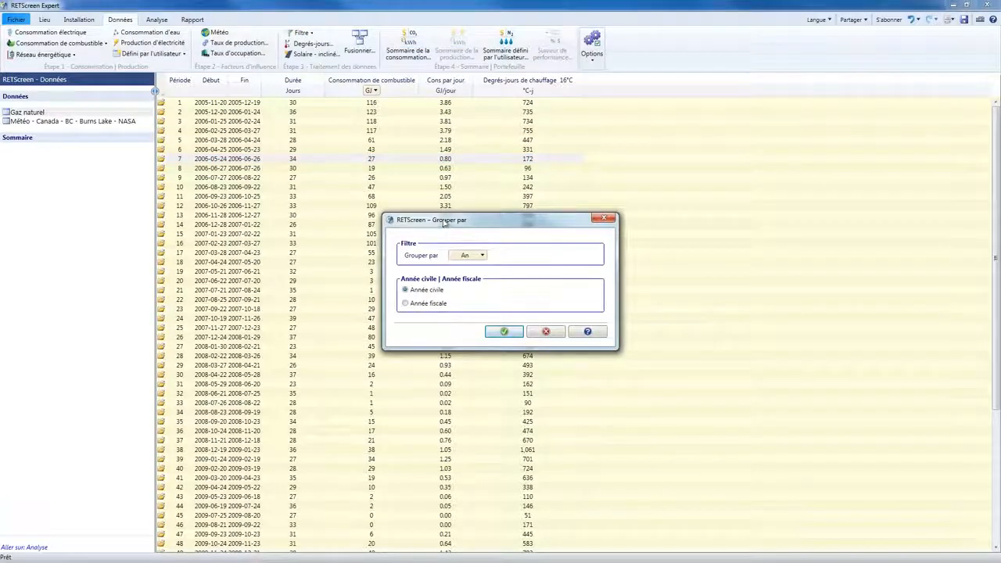
drag(427, 209, 399, 188)
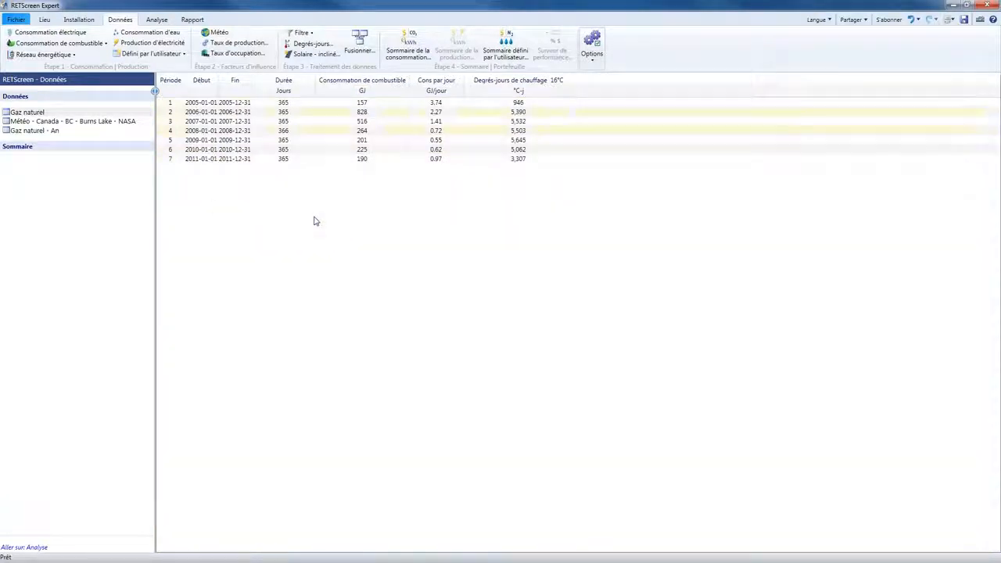
click(45, 133)
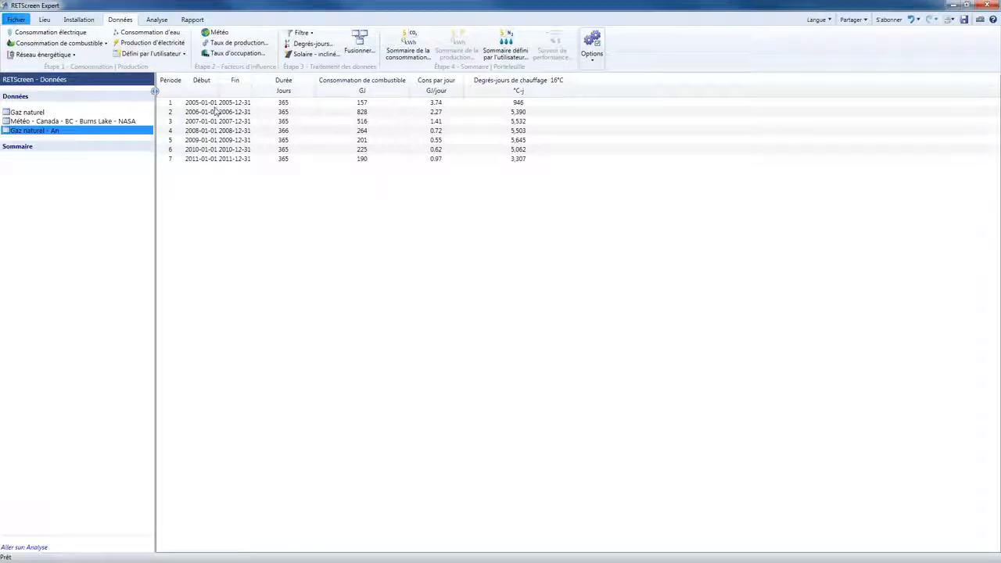
click(28, 114)
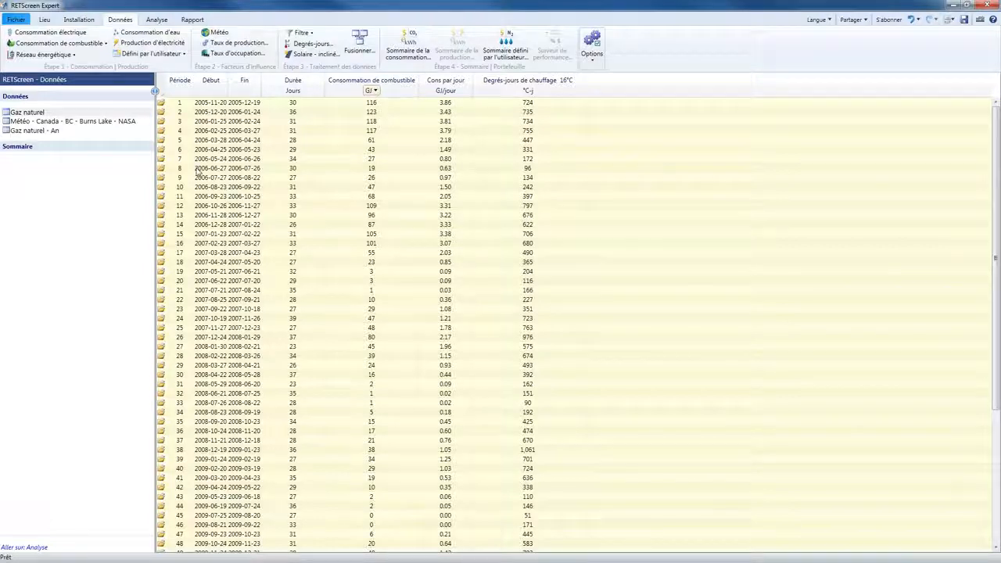
Step: Start an annual bar chart in the analysis section, using Consommation de combustible from the Gaz naturel table, and widen the navigation pane
click(166, 23)
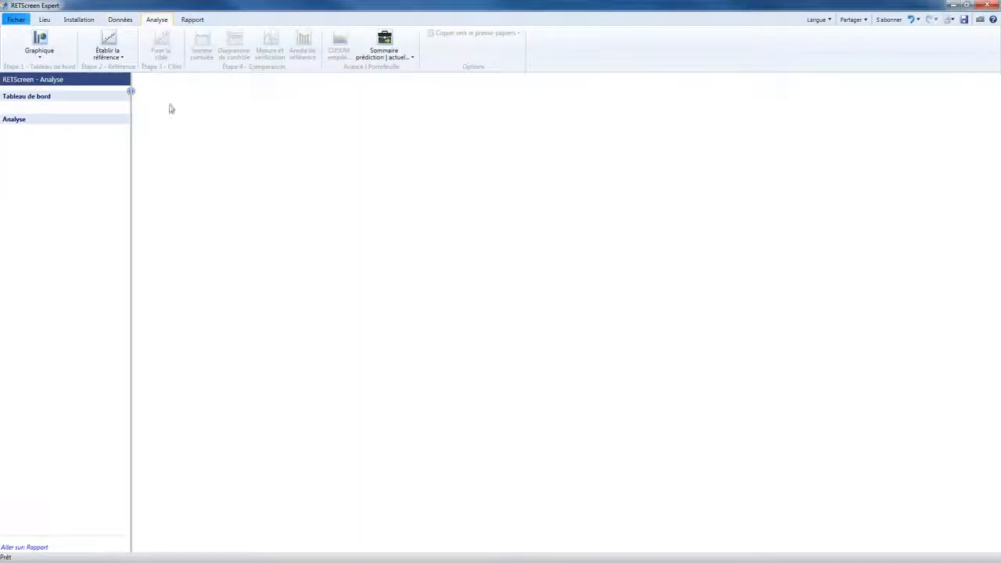
drag(131, 92, 162, 92)
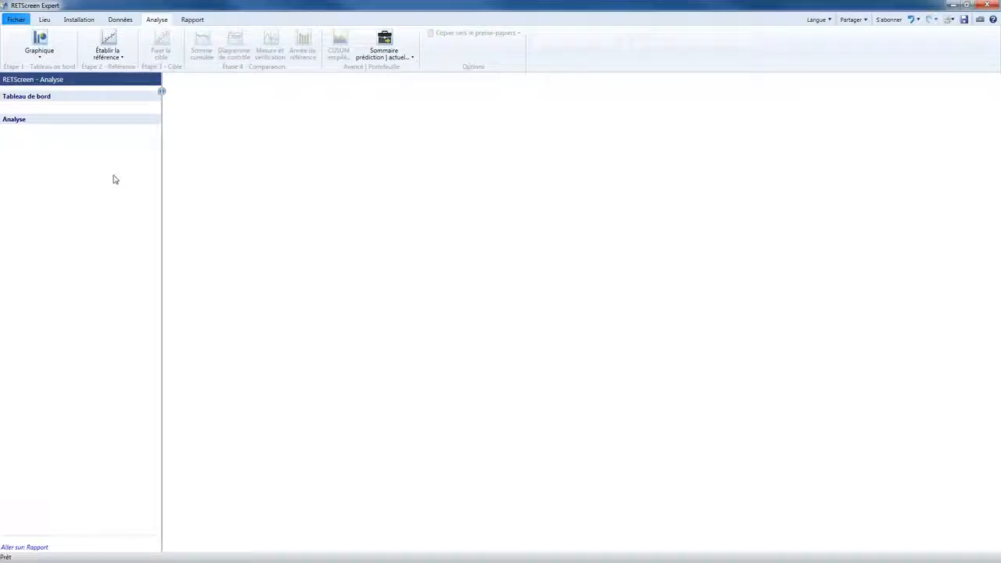
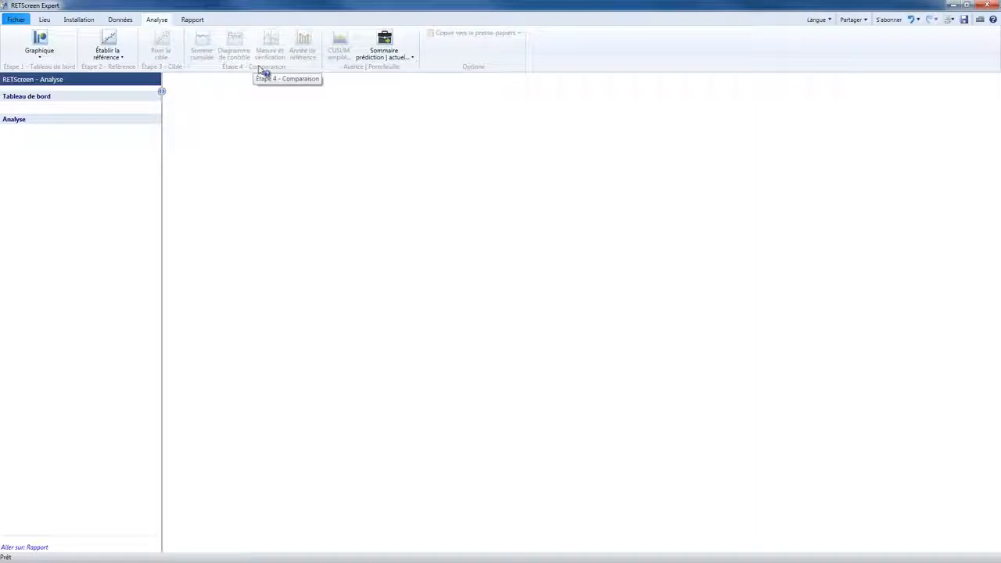
click(43, 61)
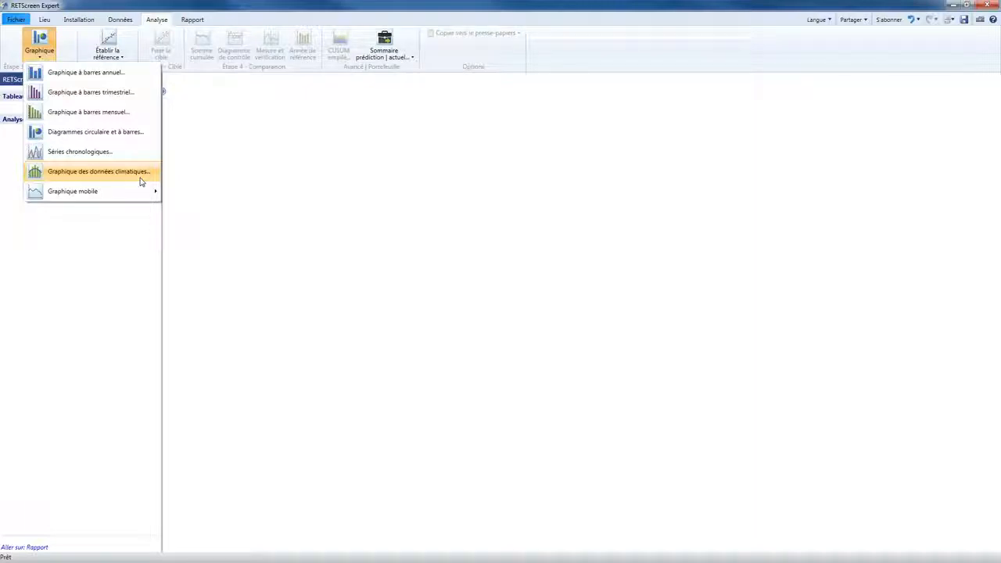
mouse_move(144, 190)
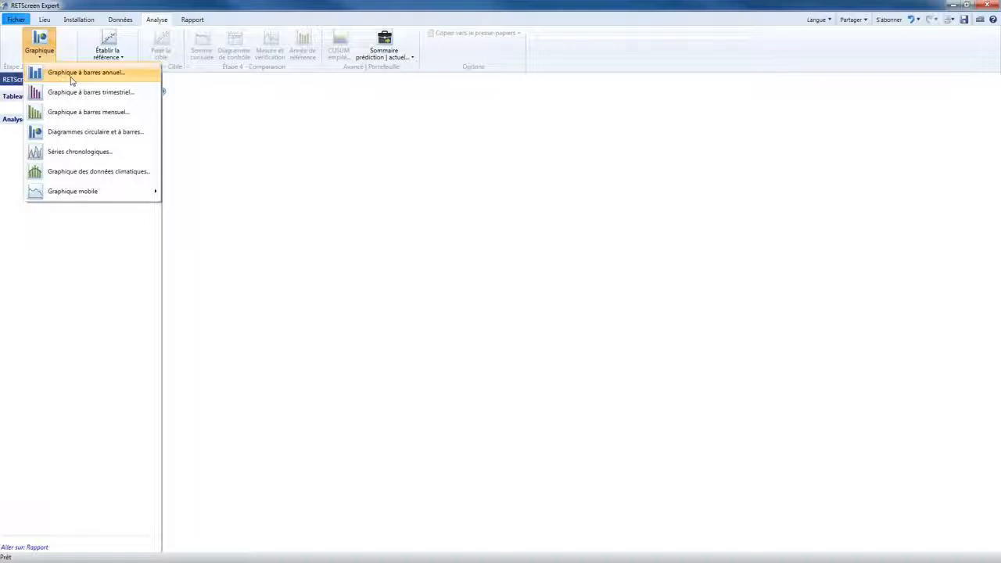
click(71, 73)
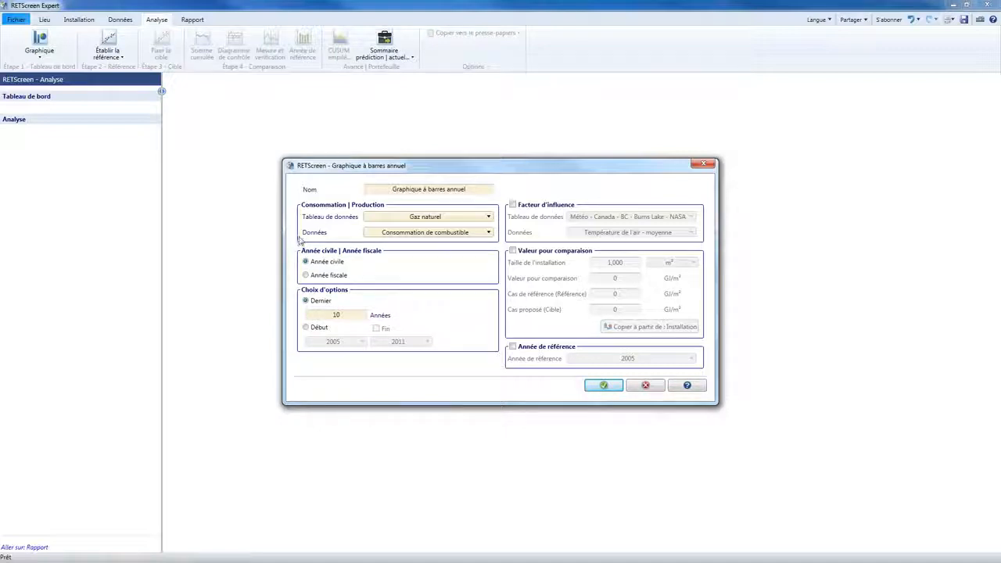
click(385, 219)
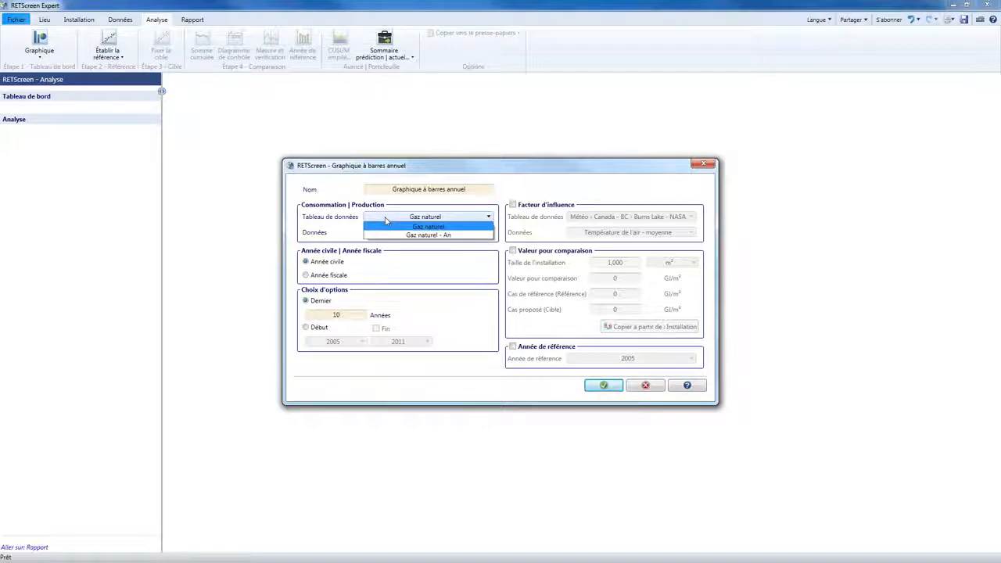
click(387, 226)
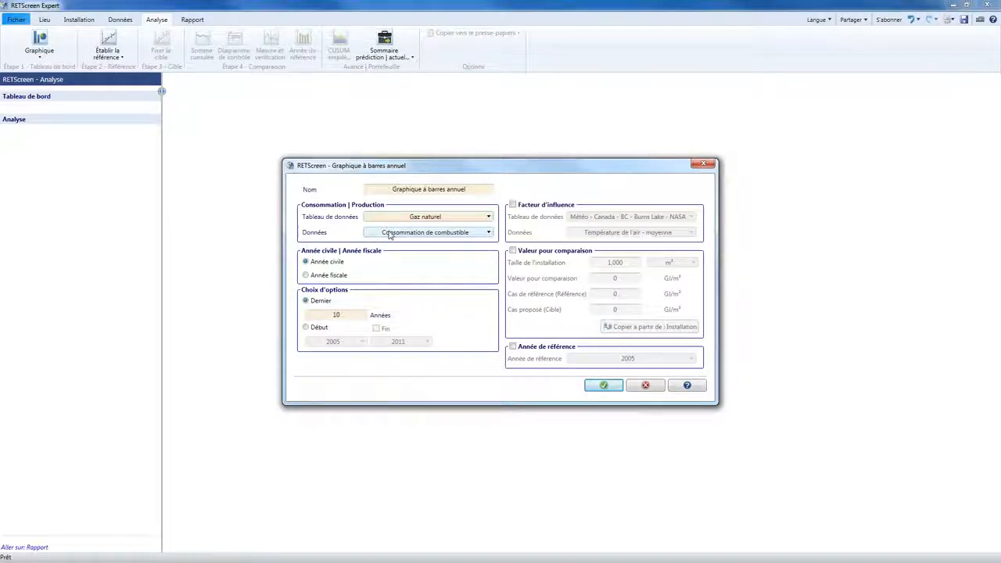
click(389, 235)
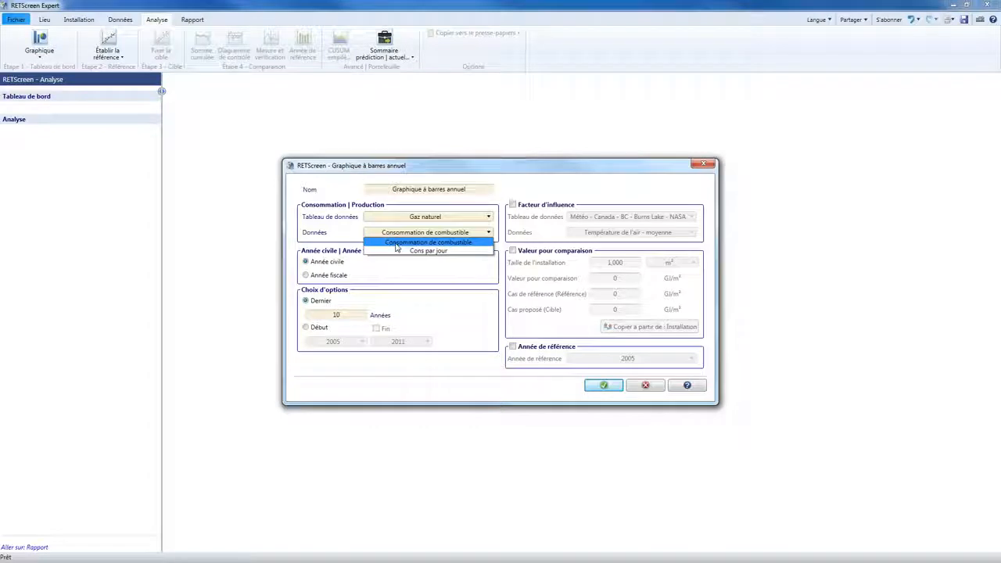
click(396, 244)
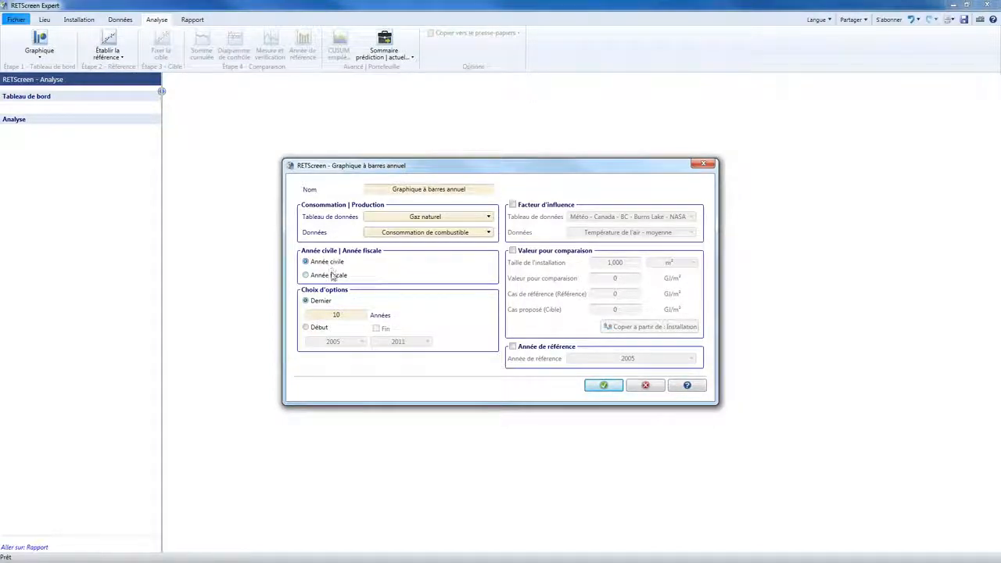
Step: Try a fiscal year starting in April for the annual bar chart, and switch back to the calendar year
click(329, 276)
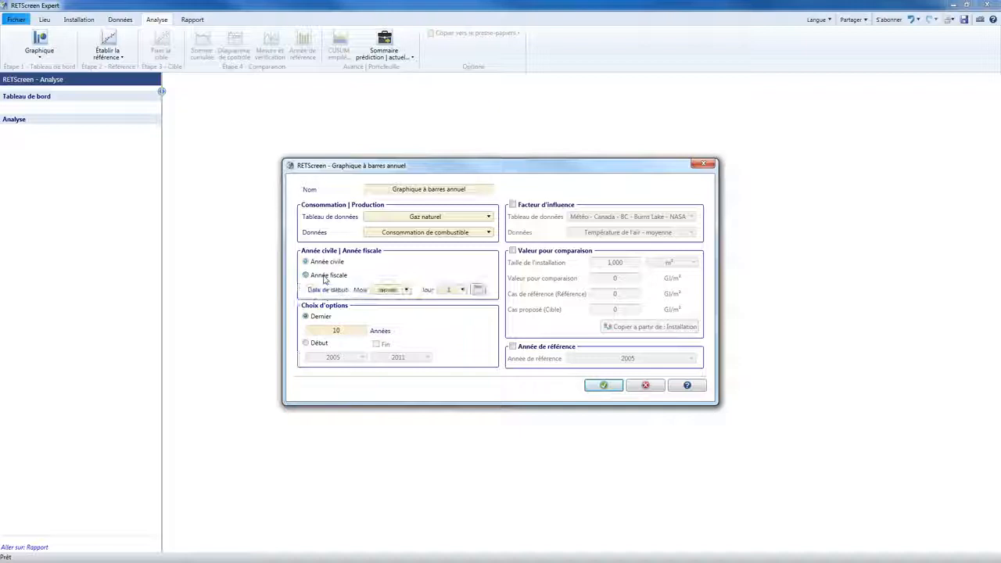
click(385, 291)
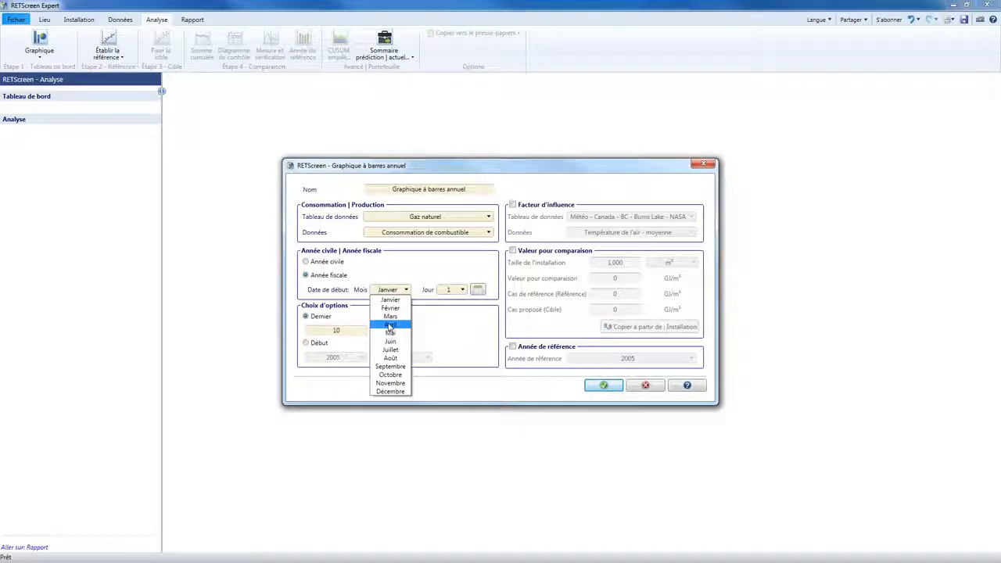
click(390, 324)
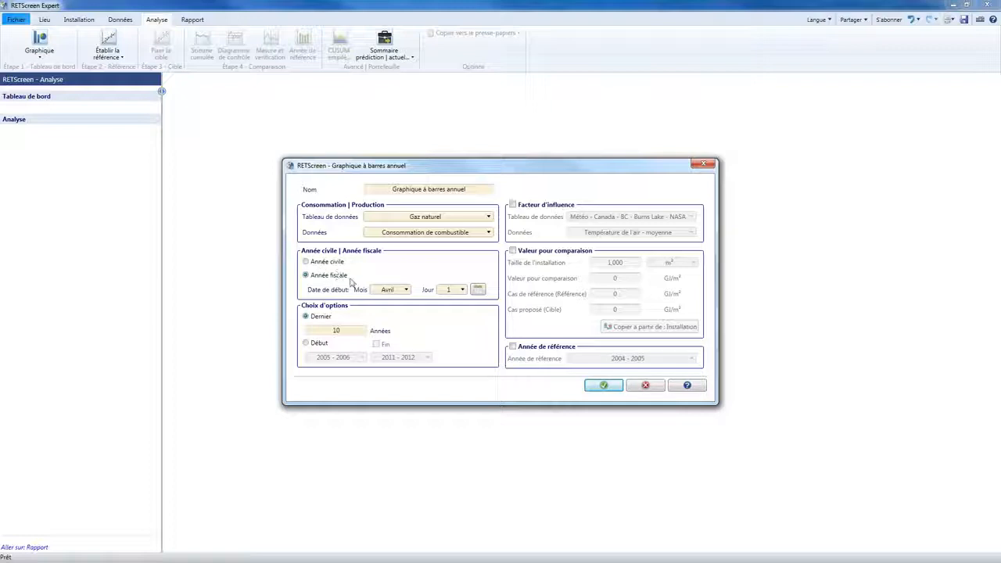
click(395, 290)
click(387, 299)
click(333, 264)
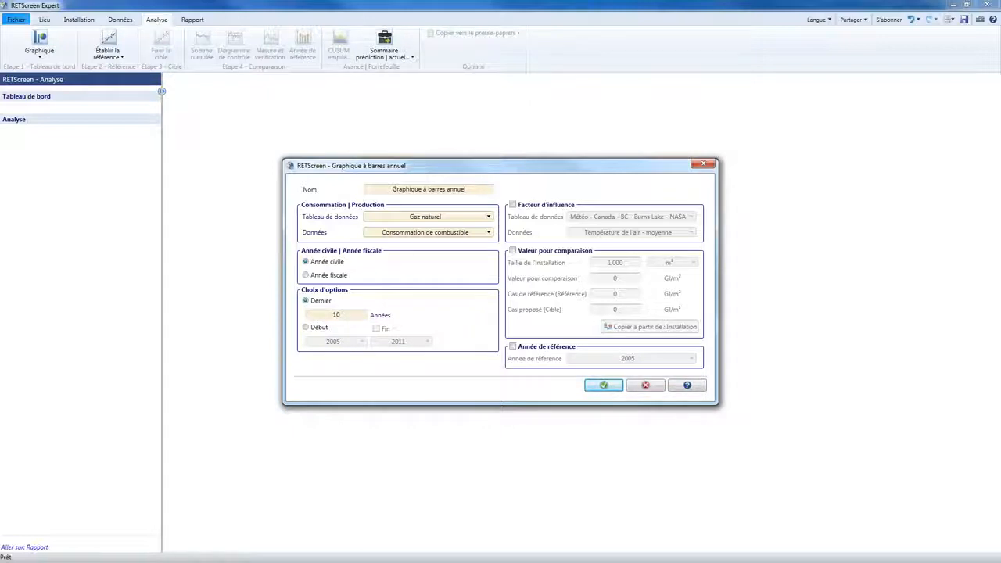
Step: Try limiting the annual bar chart to a custom period from 2007 to 2010
click(305, 329)
click(346, 342)
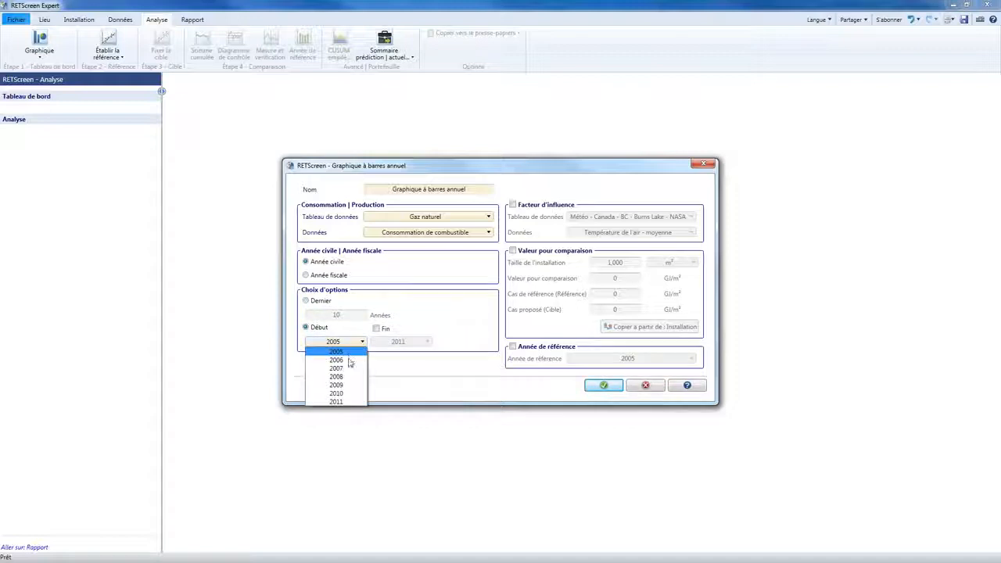
click(339, 368)
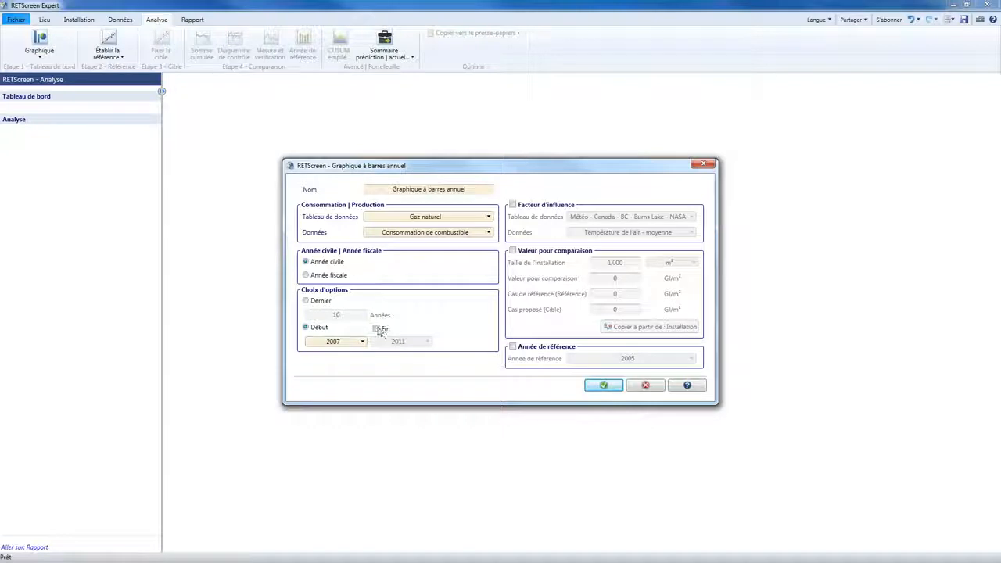
click(376, 328)
click(398, 342)
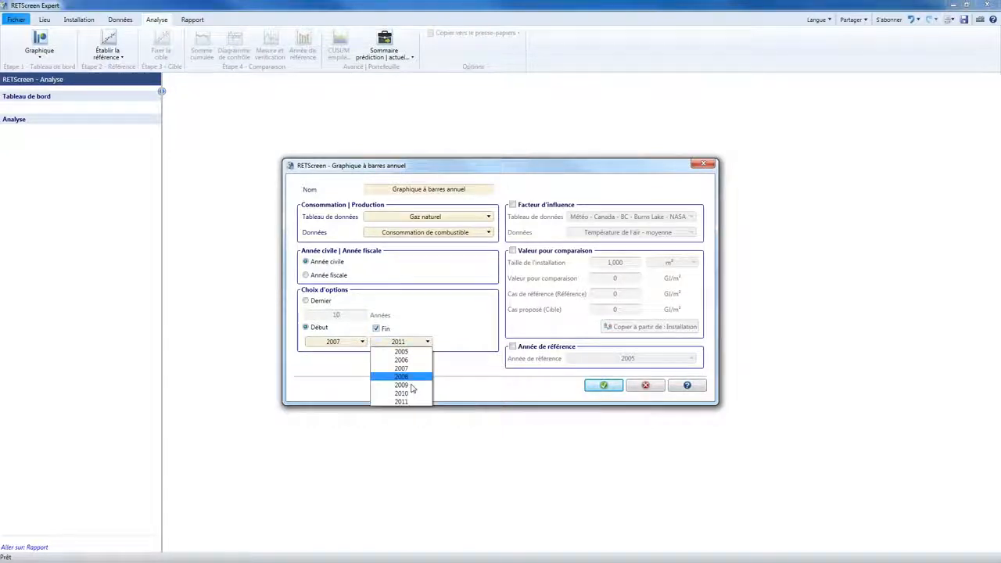
click(401, 390)
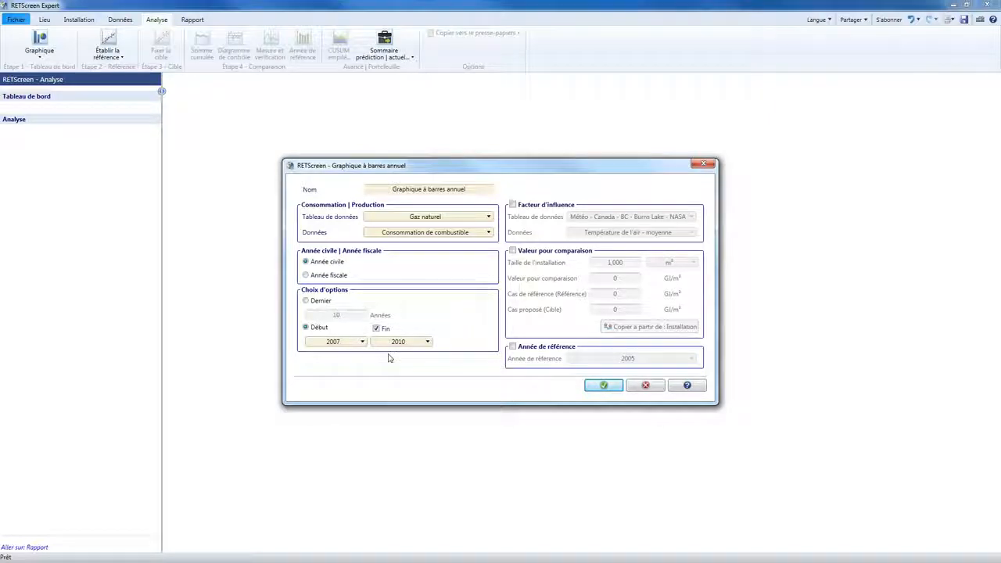
Step: Create the annual bar chart for the last 7 years and widen the An column of its data table
click(306, 301)
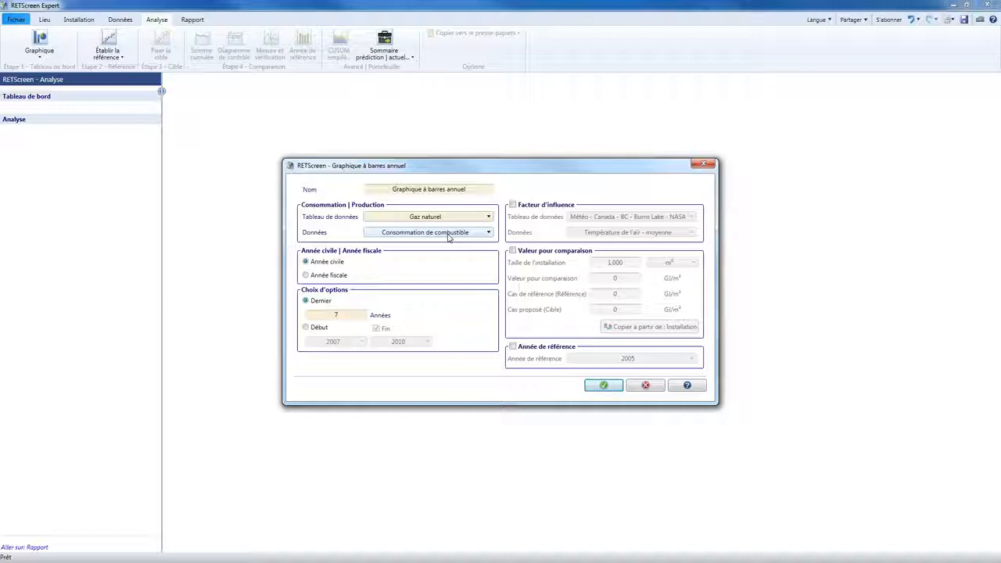
click(604, 386)
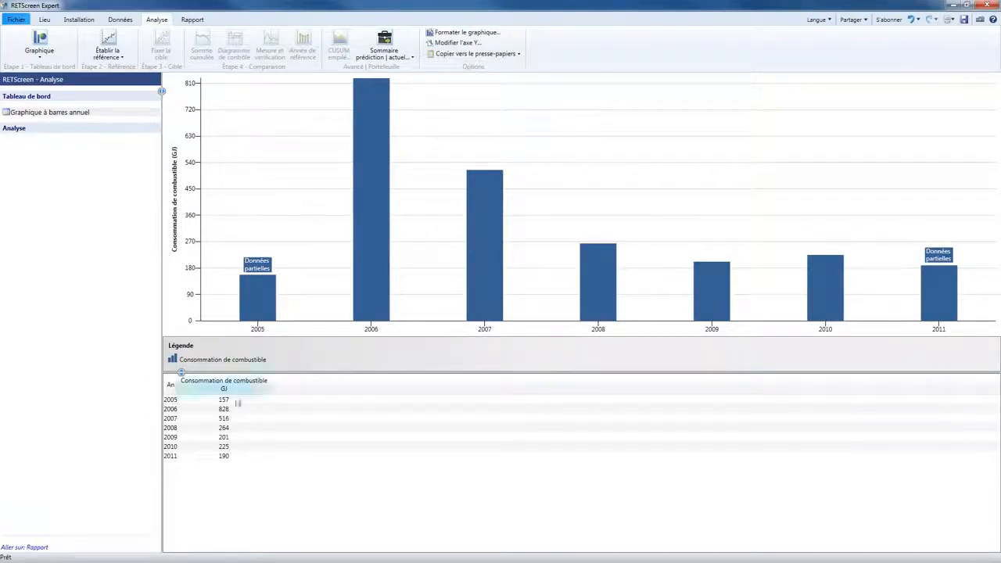
drag(179, 384, 201, 391)
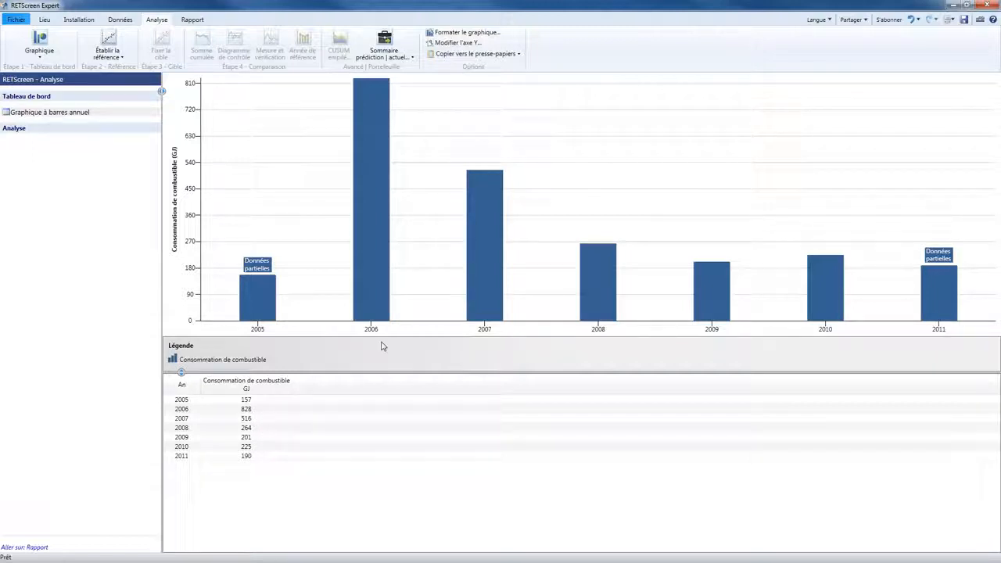
Step: Open the format settings of the annual bar chart
mouse_move(378, 244)
mouse_move(491, 226)
mouse_move(933, 280)
mouse_move(251, 291)
right_click(471, 120)
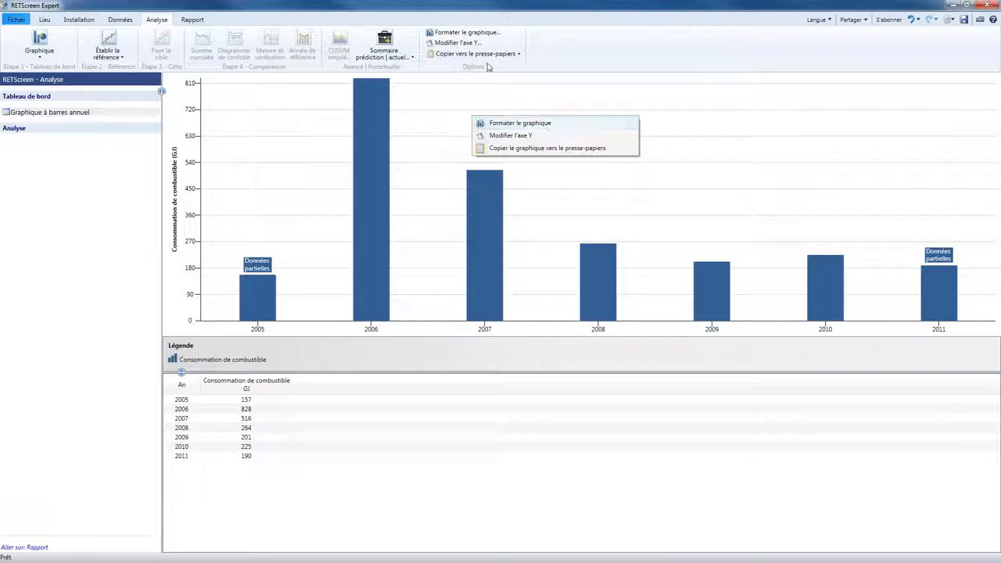
click(490, 33)
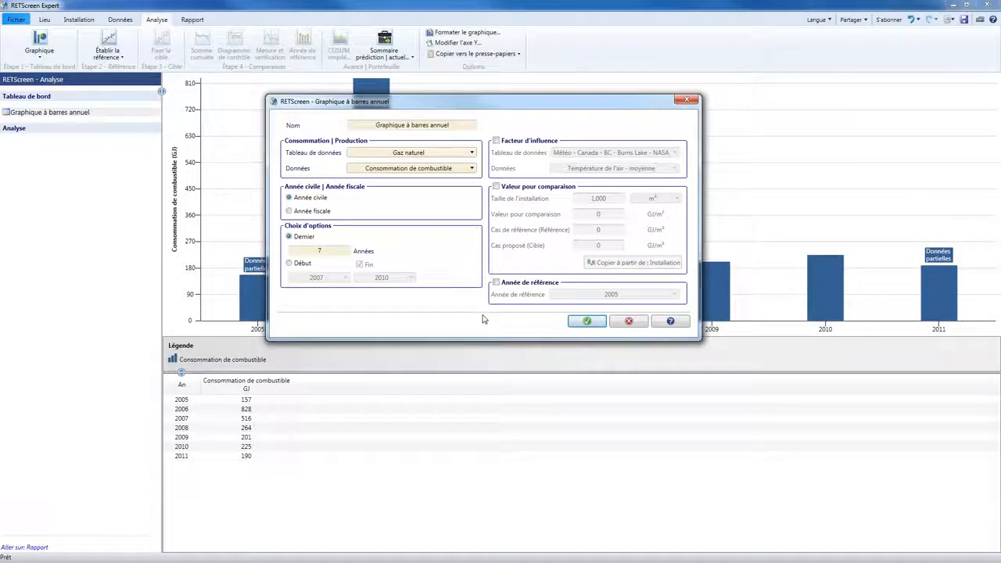
Step: Try Degrés-jours de chauffage 16°C from the Burns Lake weather table as the chart's influence factor, and switch the factor off
click(534, 142)
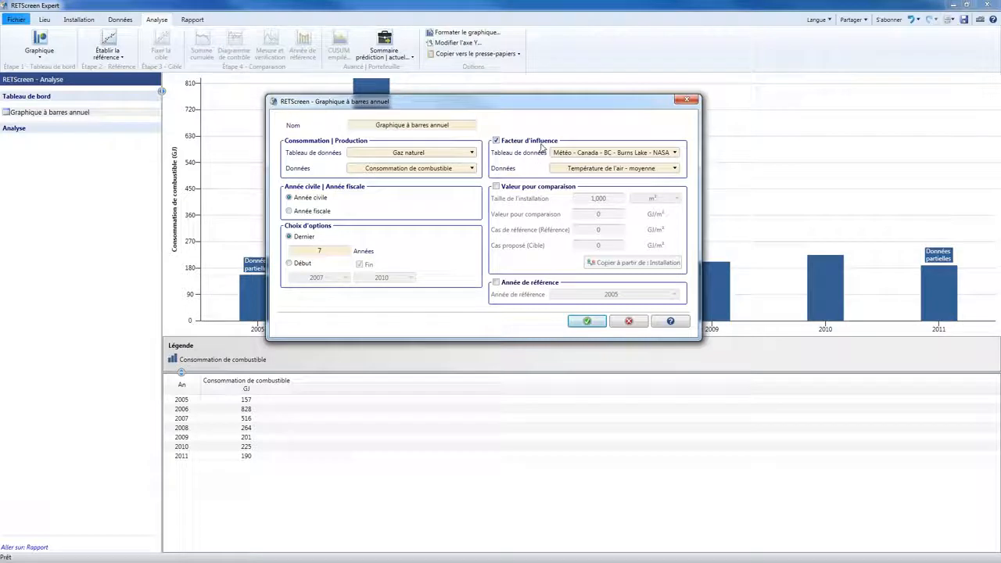
click(580, 169)
click(614, 253)
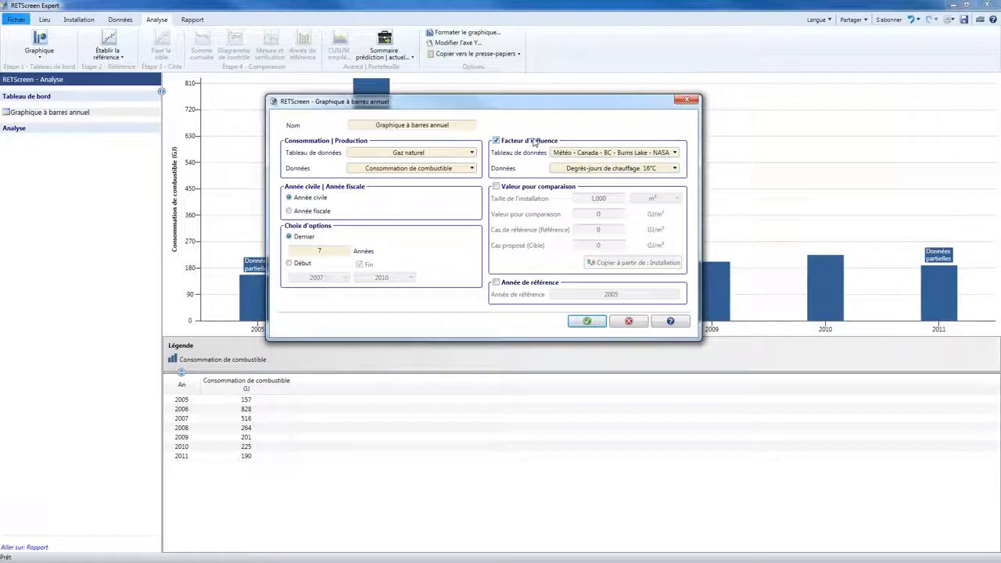
click(532, 141)
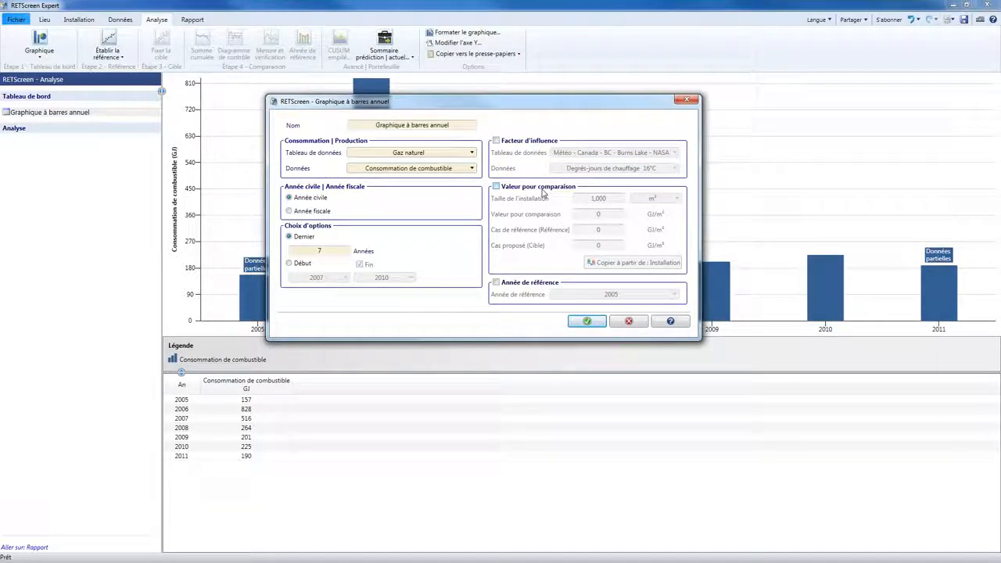
Step: Add benchmark values copied from the installation to the annual bar chart, and highlight 2006 as its reference year
click(543, 192)
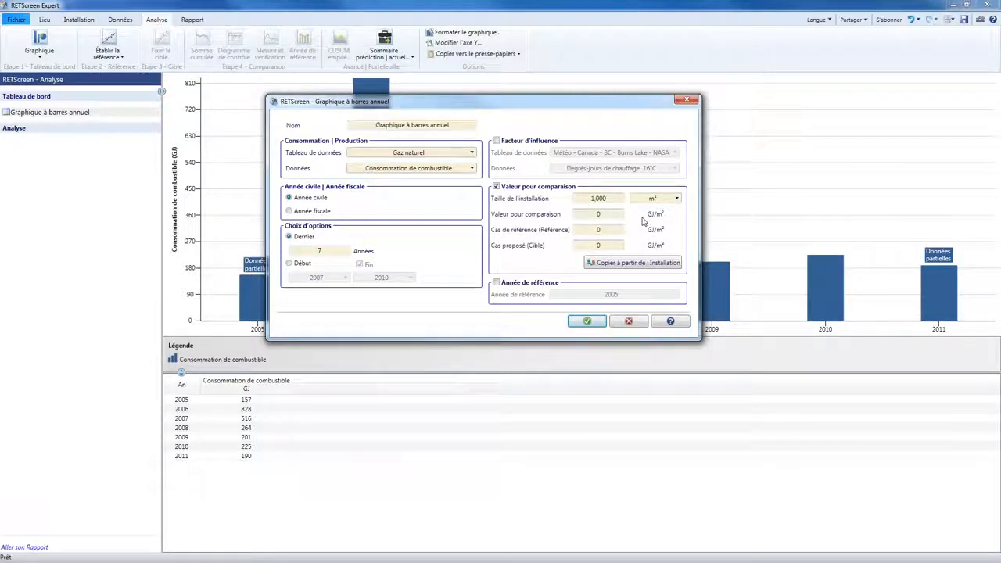
click(643, 264)
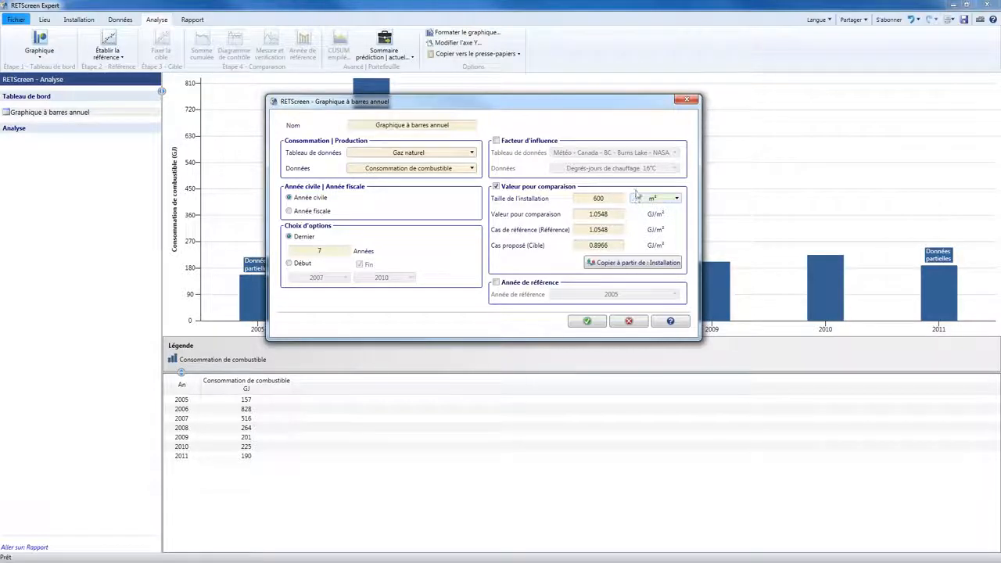
click(523, 284)
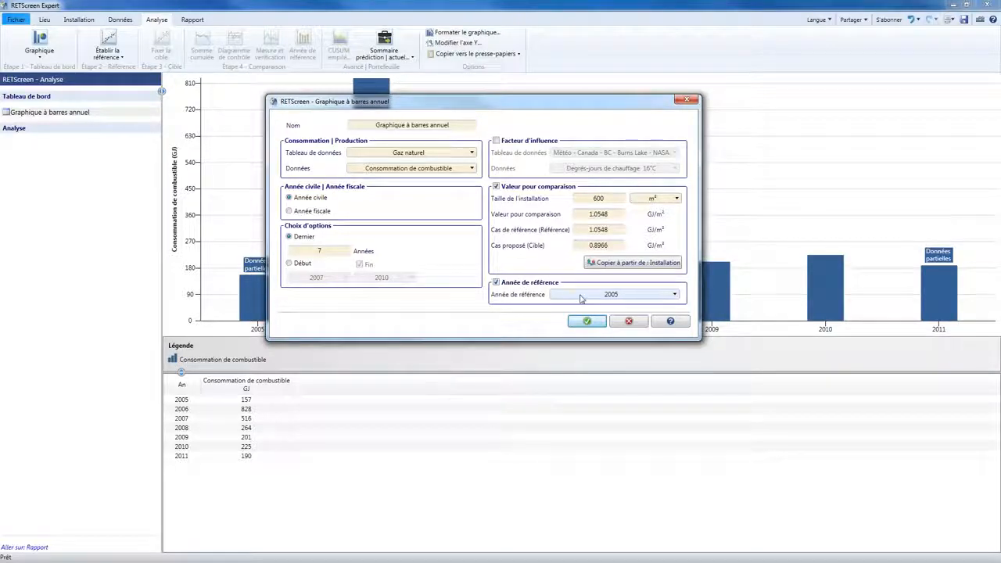
click(580, 295)
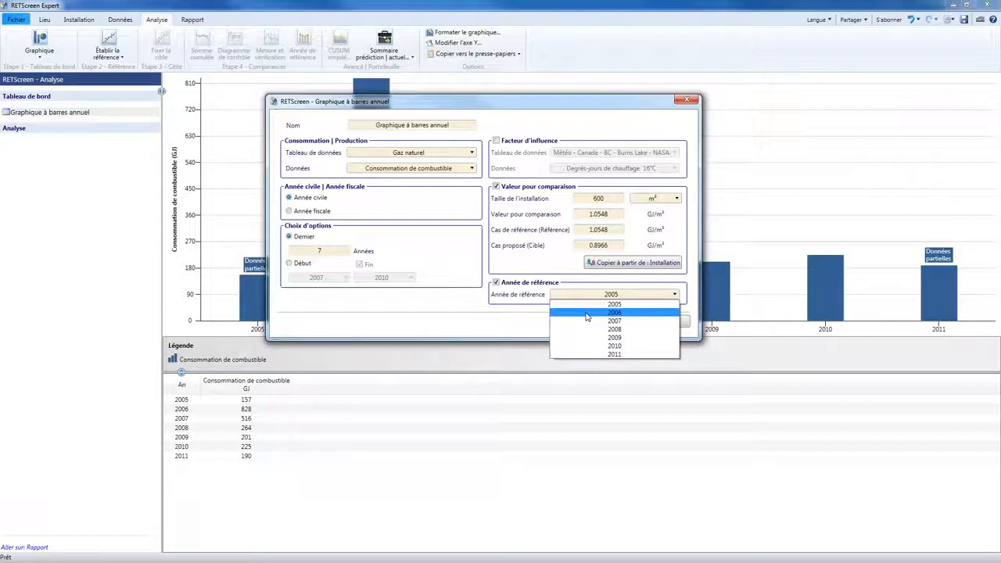
click(586, 313)
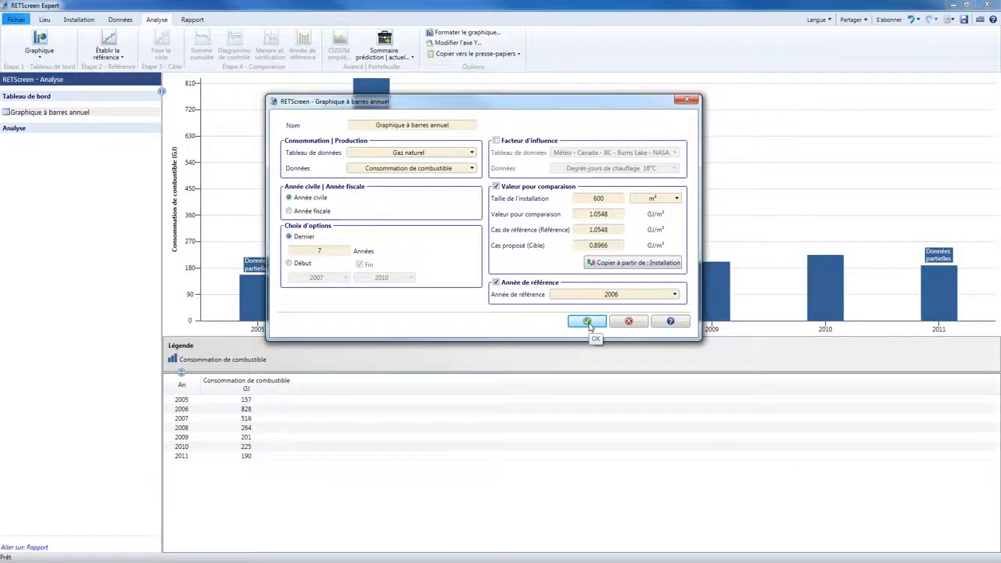
click(587, 322)
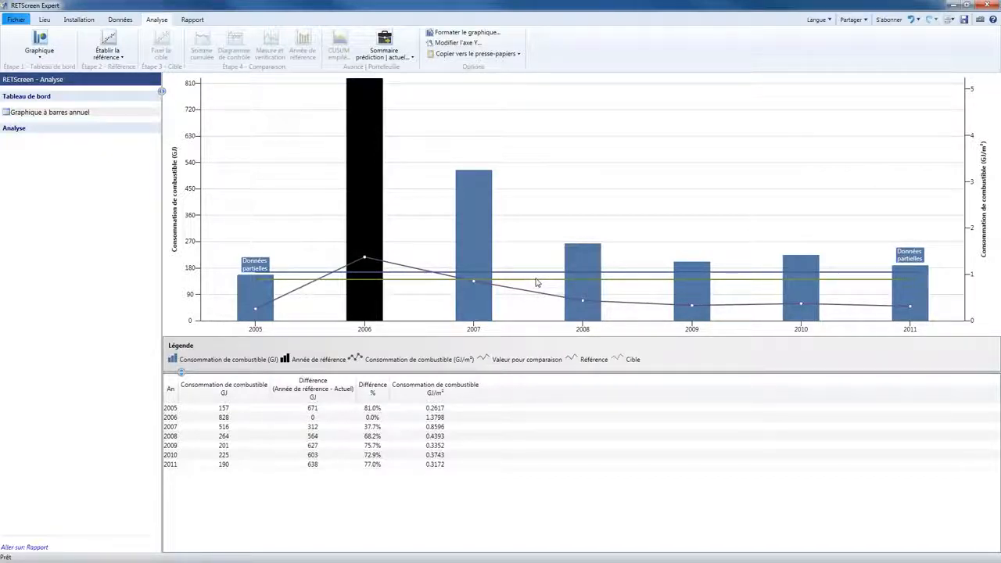
mouse_move(536, 284)
click(35, 57)
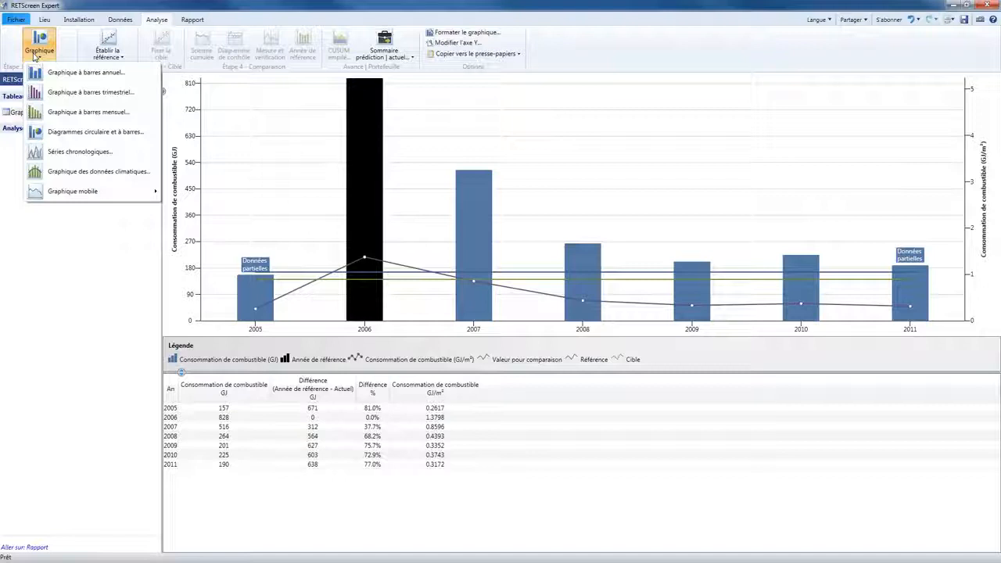
mouse_move(115, 196)
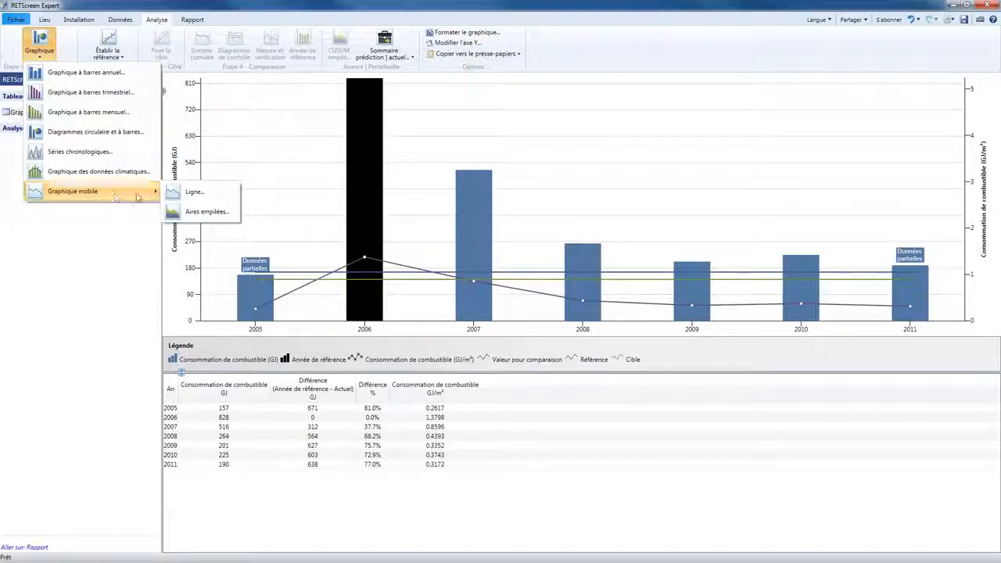
click(216, 5)
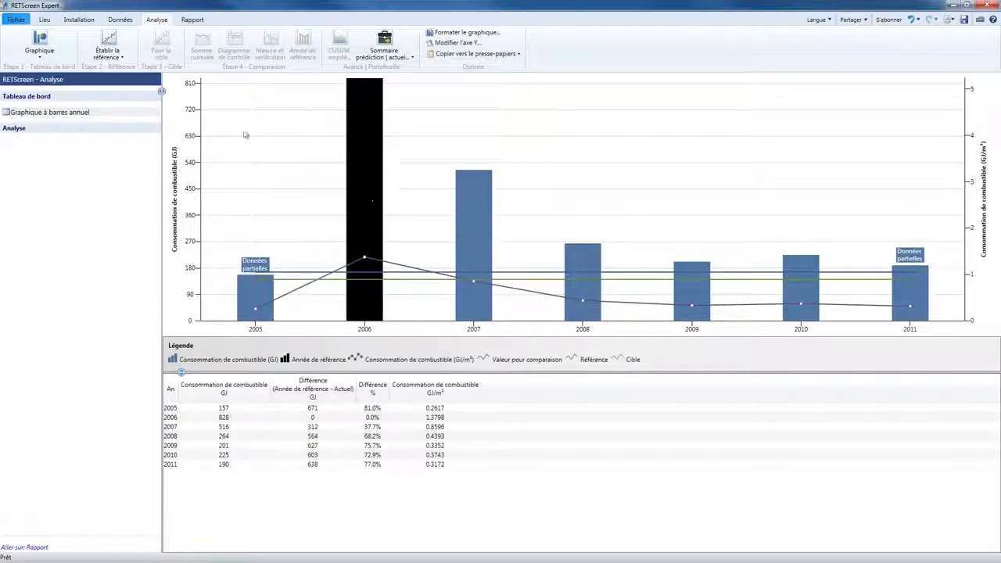
Step: Create a regression baseline from the Gaz naturel table, with Consommation de combustible as dependent variable and Degrés-jours de chauffage 16°C as independent variable
click(114, 61)
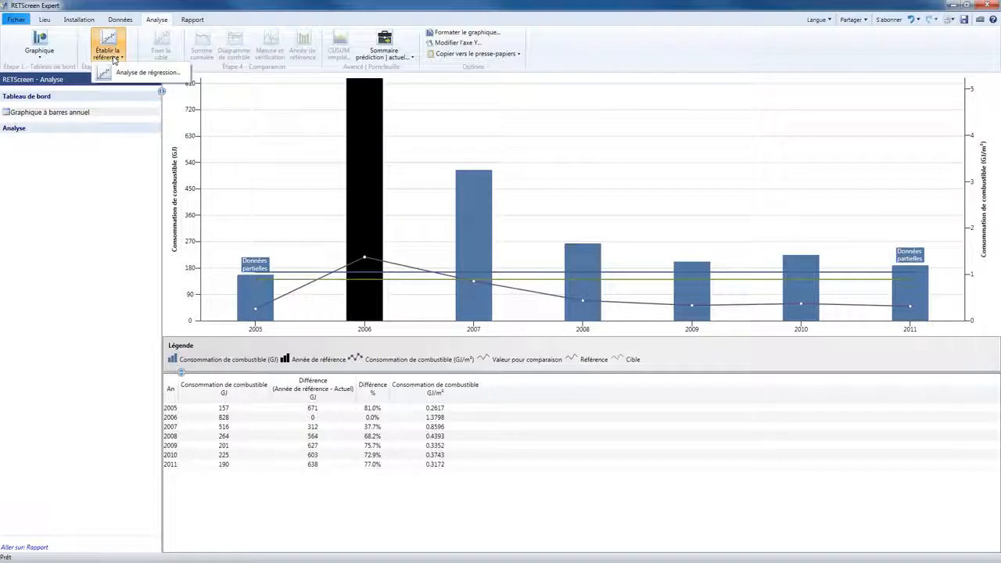
click(153, 74)
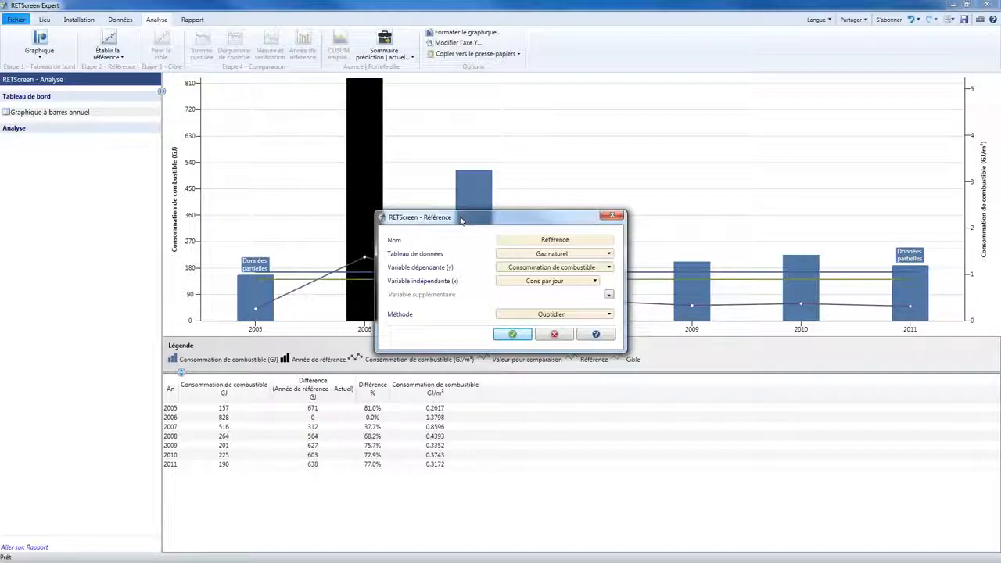
click(571, 256)
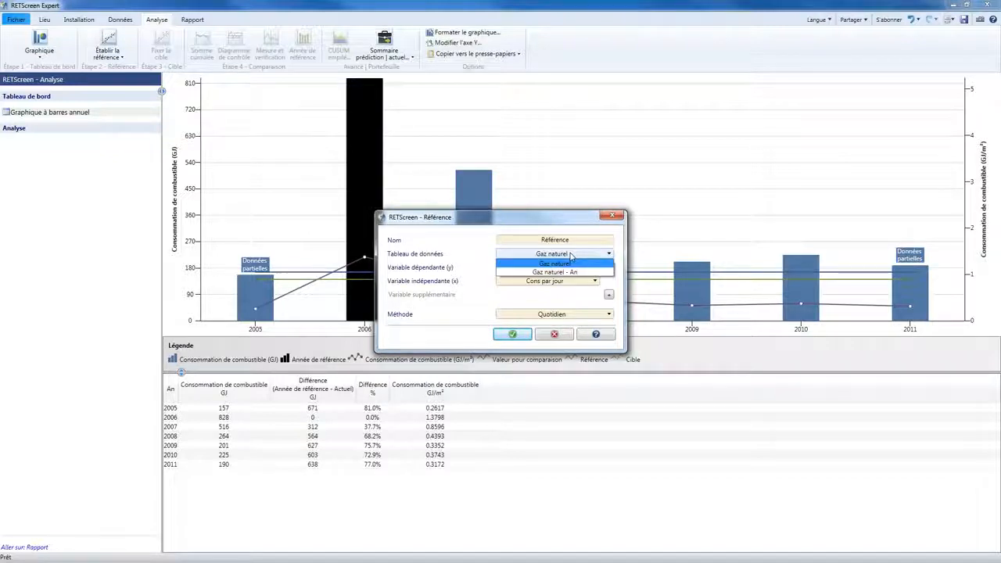
click(573, 263)
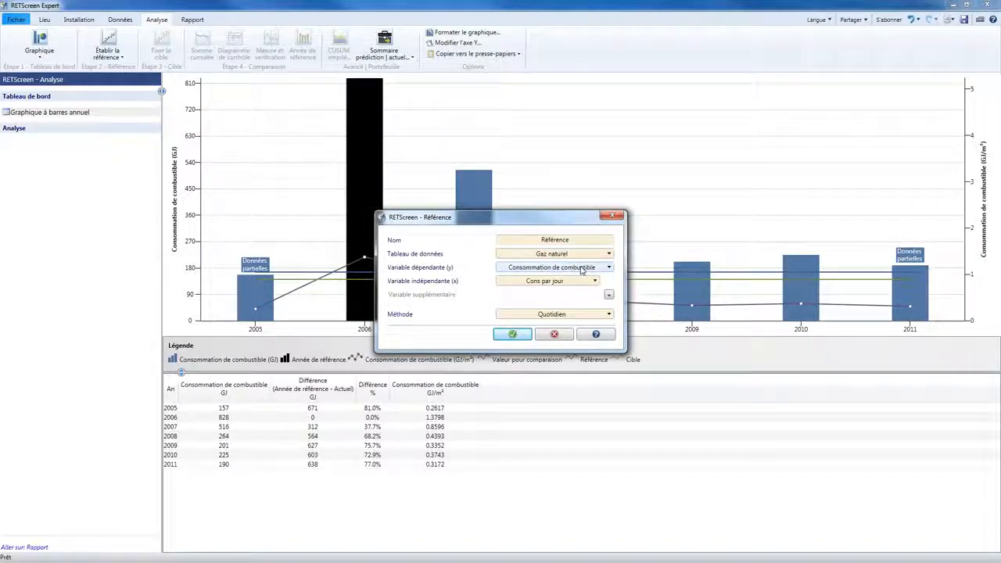
click(582, 271)
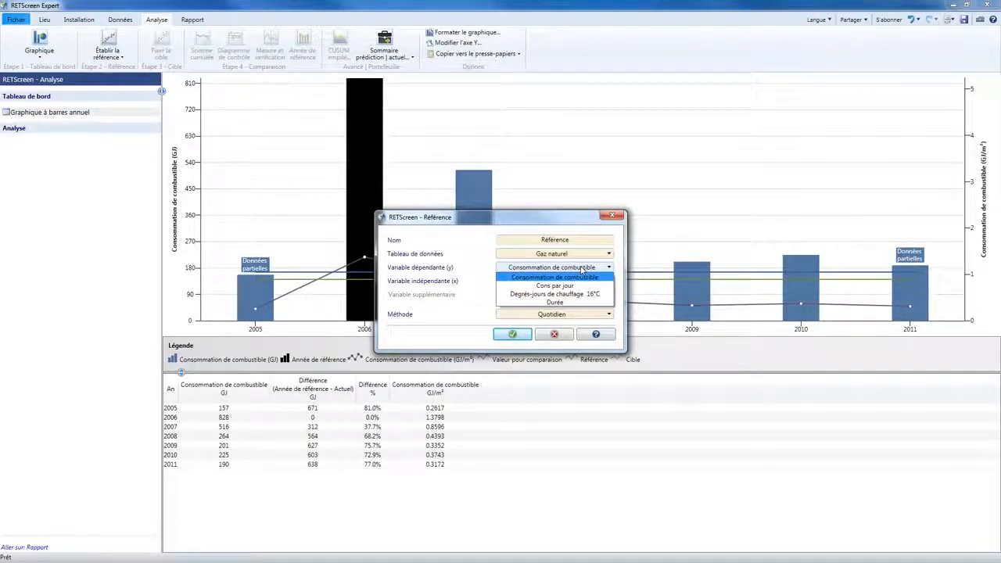
click(578, 276)
click(577, 281)
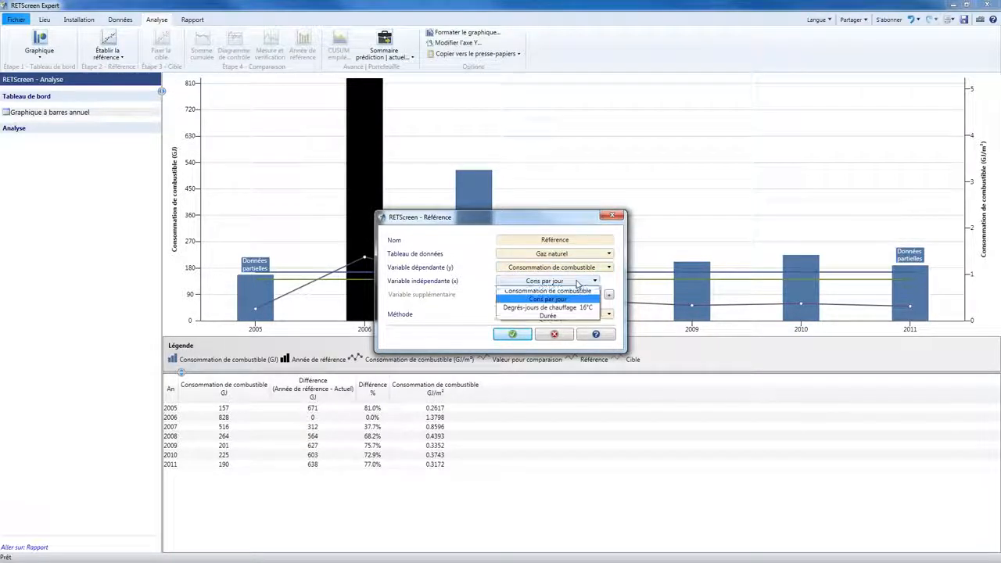
click(569, 308)
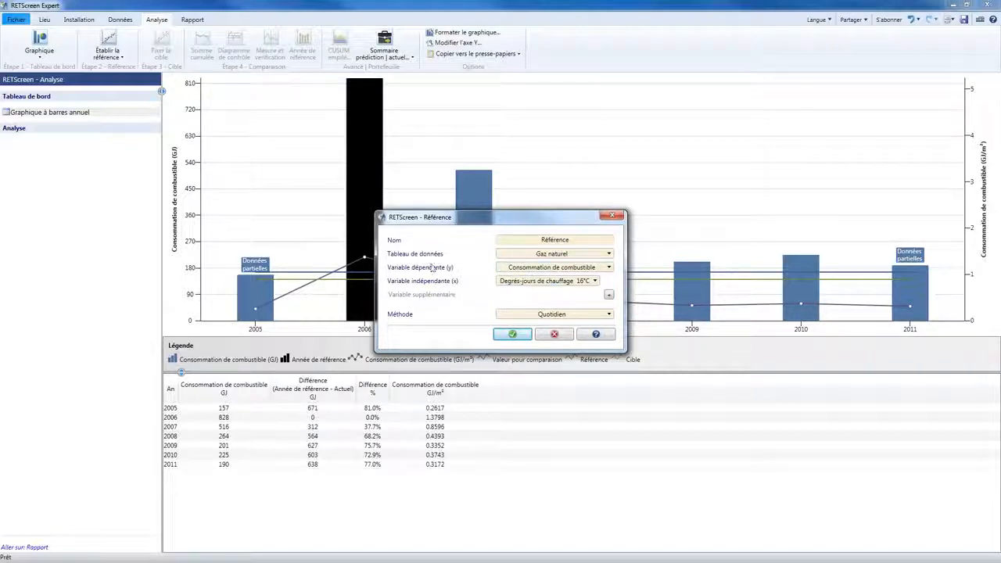
click(512, 335)
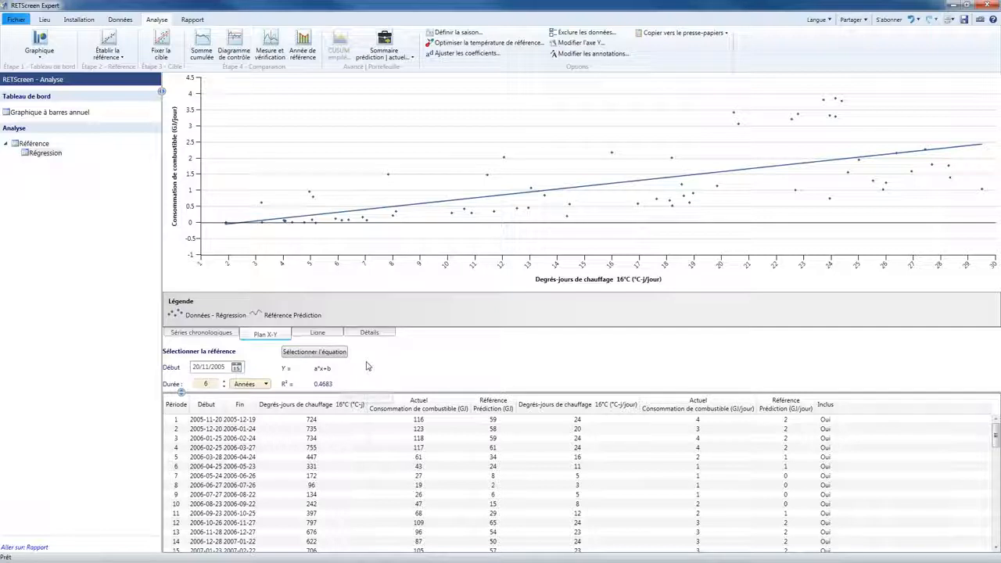
Step: View the baseline regression as a line chart and as time series, and pick 20/11/2005 as the baseline start date
click(315, 337)
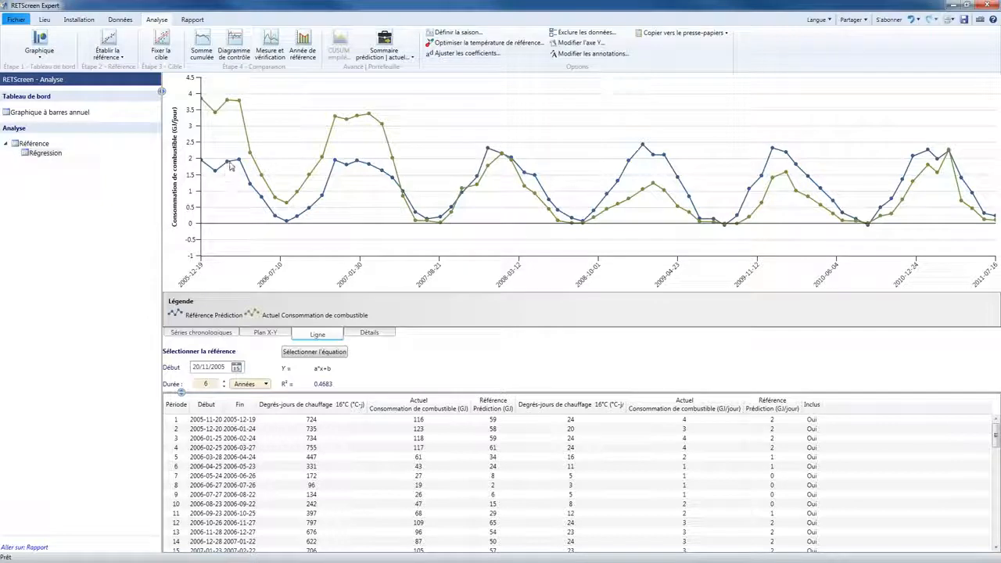
click(223, 332)
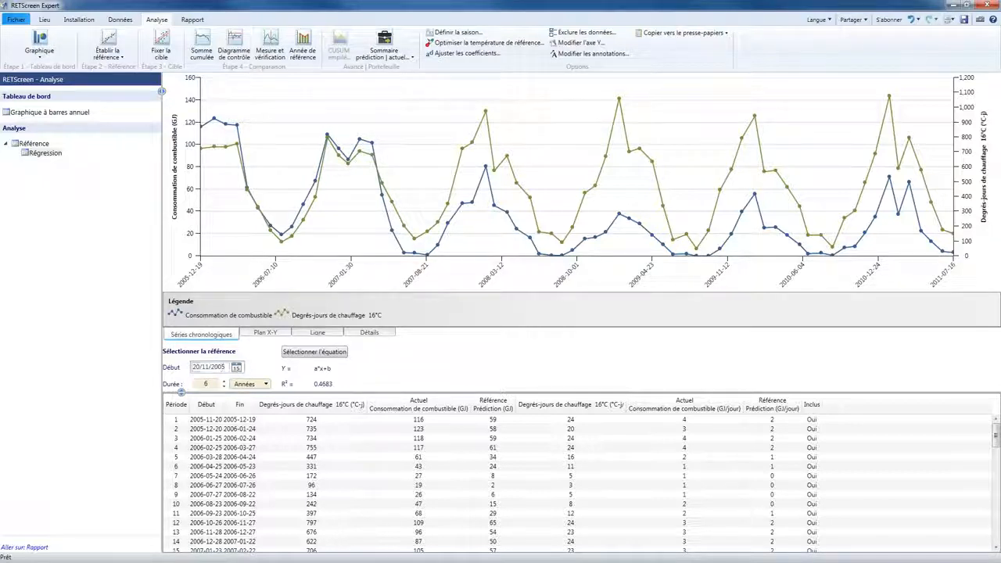
click(236, 369)
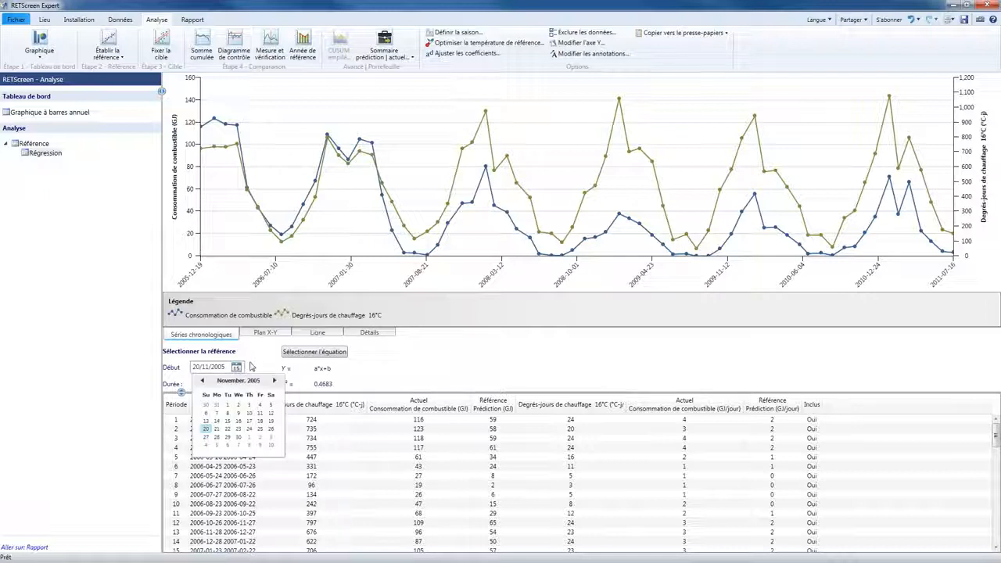
click(206, 428)
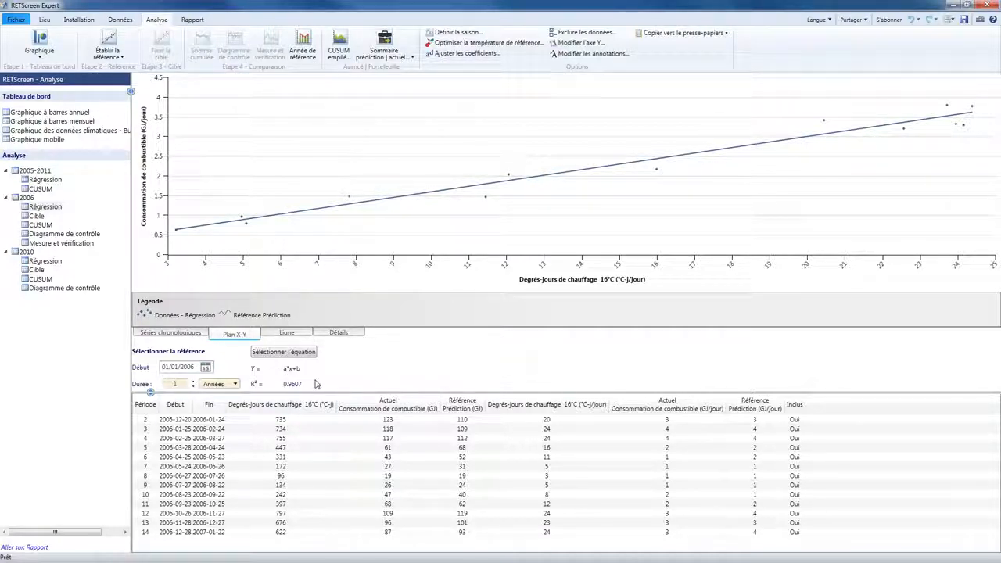
Step: Examine the 2006 regression's line chart, statistical details and X-Y plot, and compare them with the line chart of the 2005-2011 regression
mouse_move(316, 388)
click(287, 333)
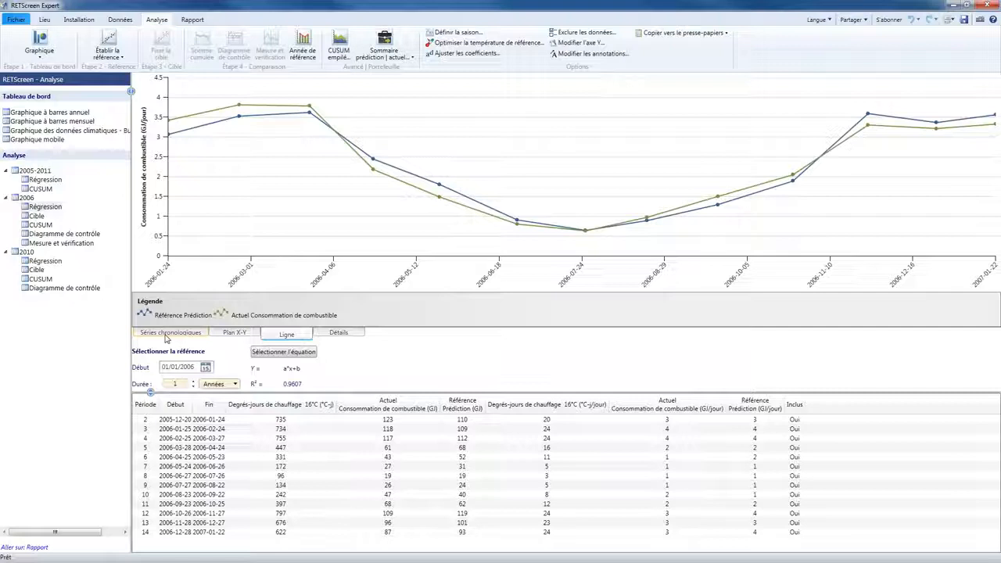
click(341, 333)
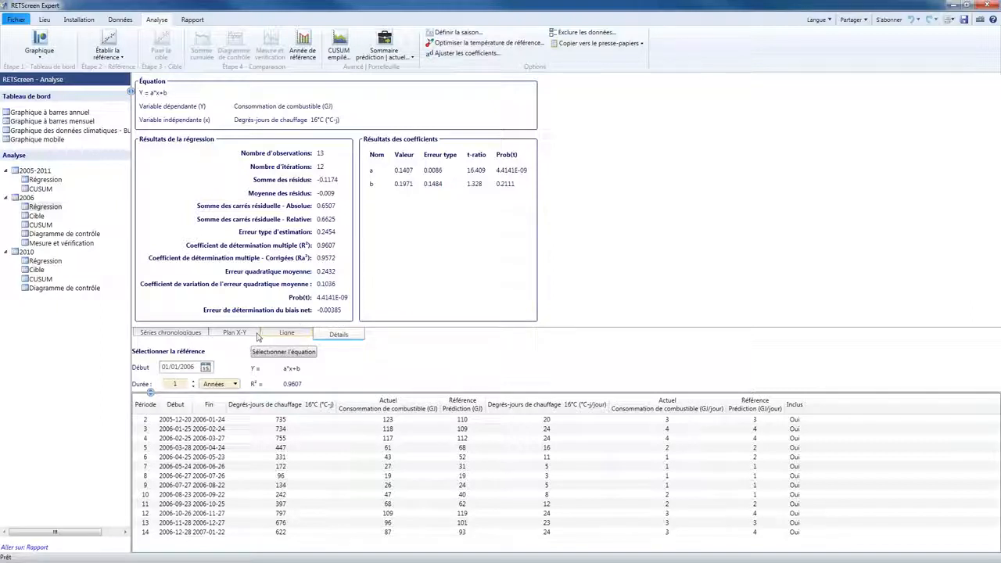
click(250, 333)
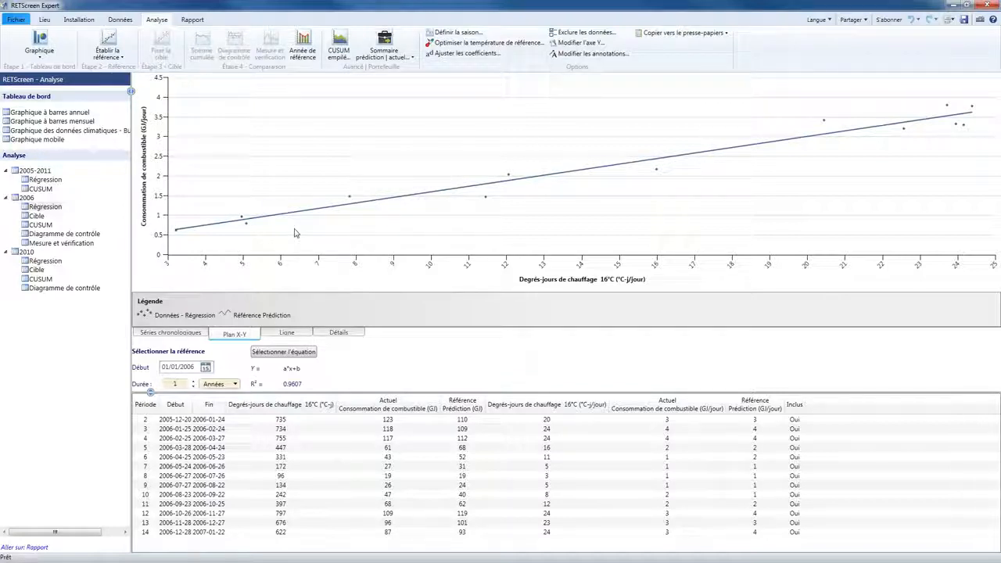
click(287, 334)
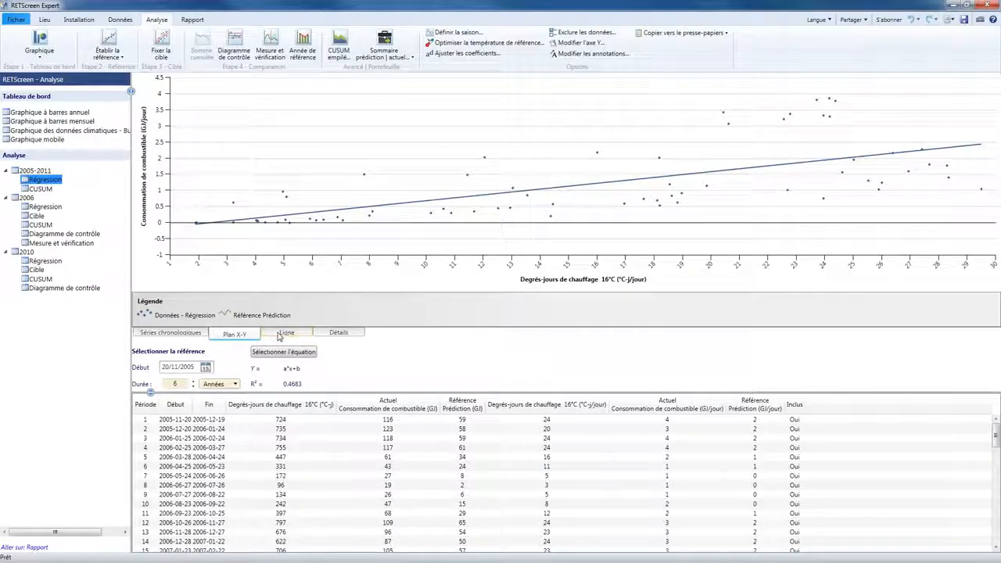
click(282, 333)
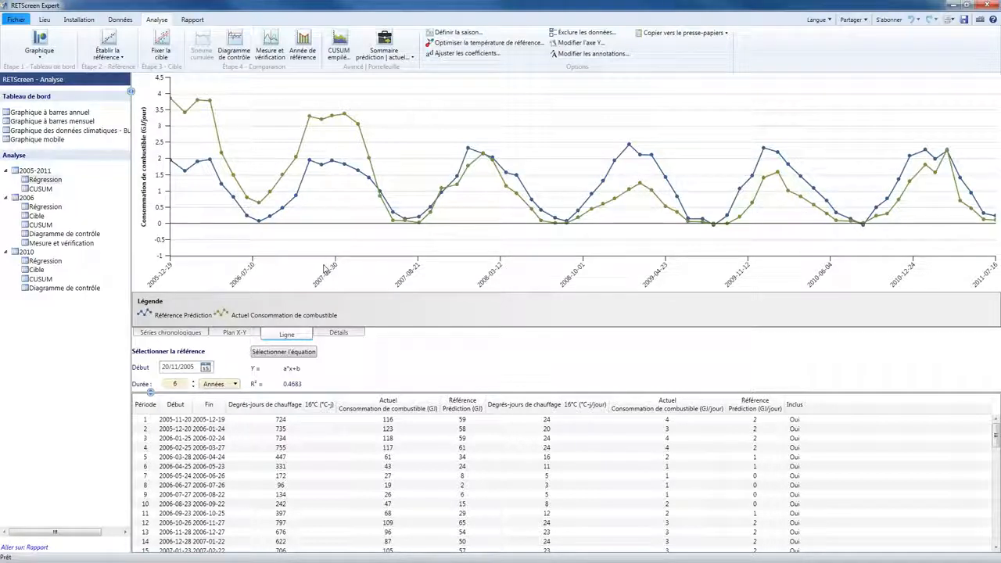
Step: Examine the CUSUM chart of the 2006 baseline and select the CUSUM value of the last period in its table
click(39, 225)
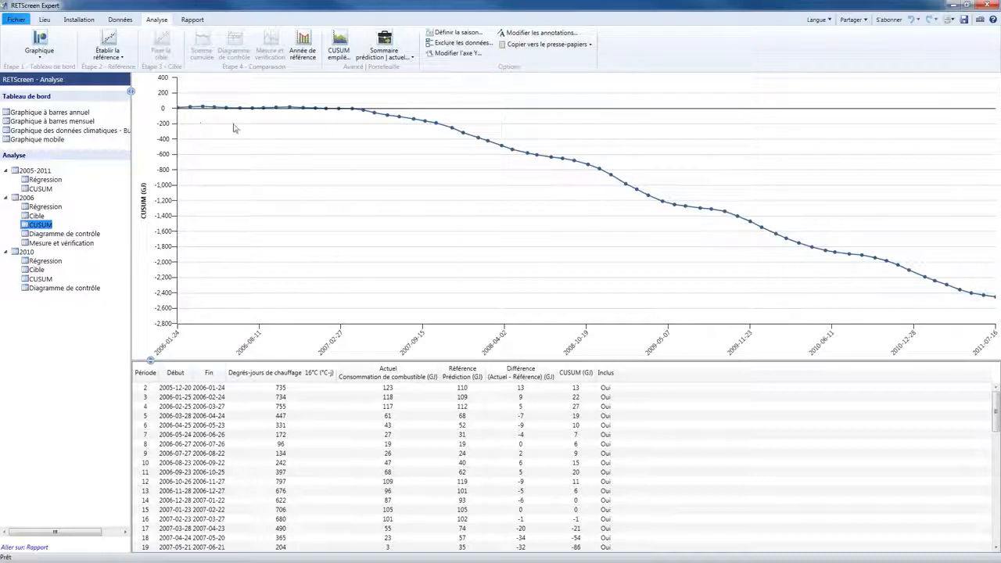
mouse_move(328, 113)
mouse_move(363, 115)
mouse_move(997, 301)
drag(997, 415, 576, 552)
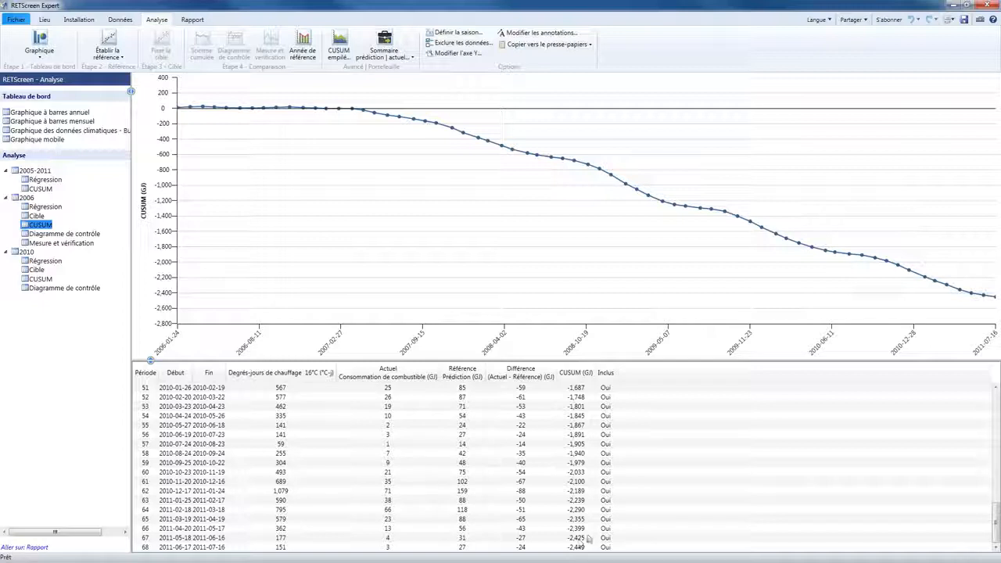
click(584, 538)
click(586, 547)
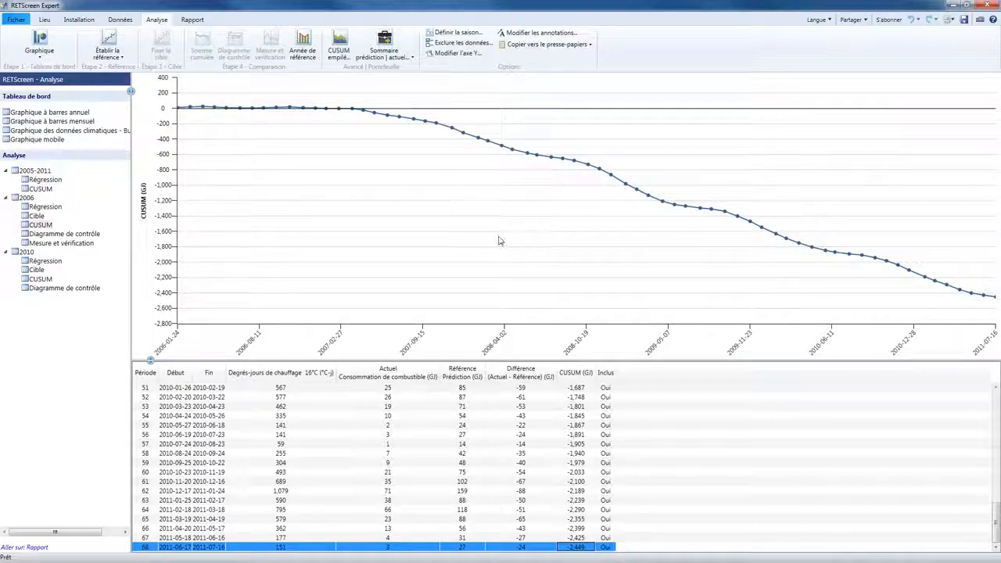
Step: Examine the Mesure et vérification chart of the 2006 baseline, comparing predicted and actual fuel consumption and the net savings
click(80, 247)
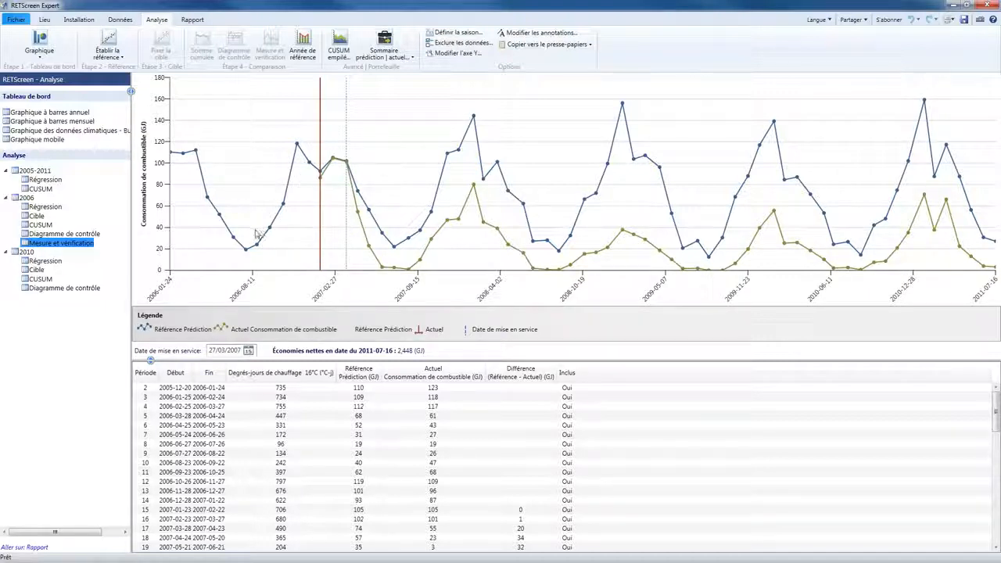
mouse_move(235, 243)
mouse_move(360, 195)
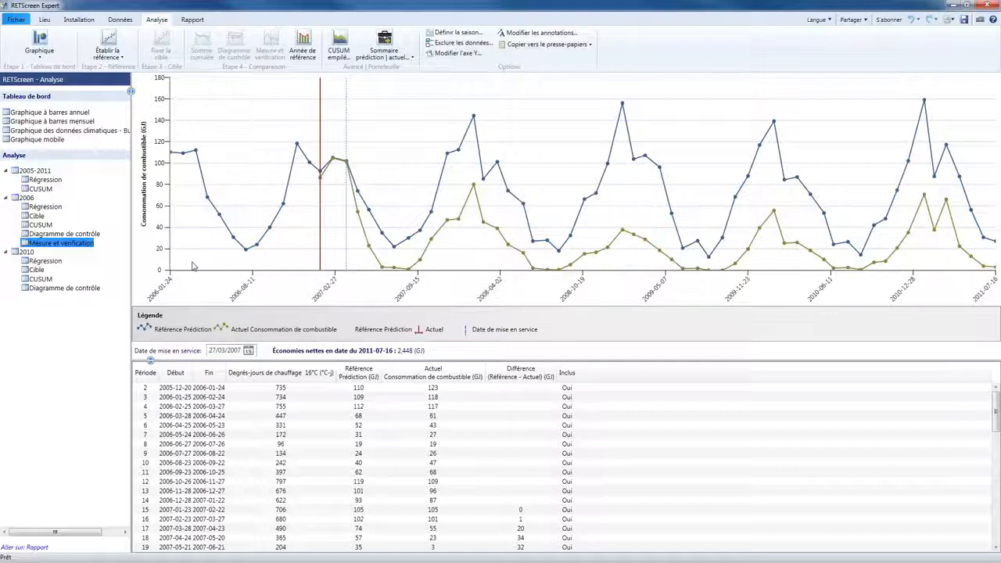
Step: Examine the 2010 baseline's regression, CUSUM chart and control chart, focusing on the highest point of the last two
click(45, 261)
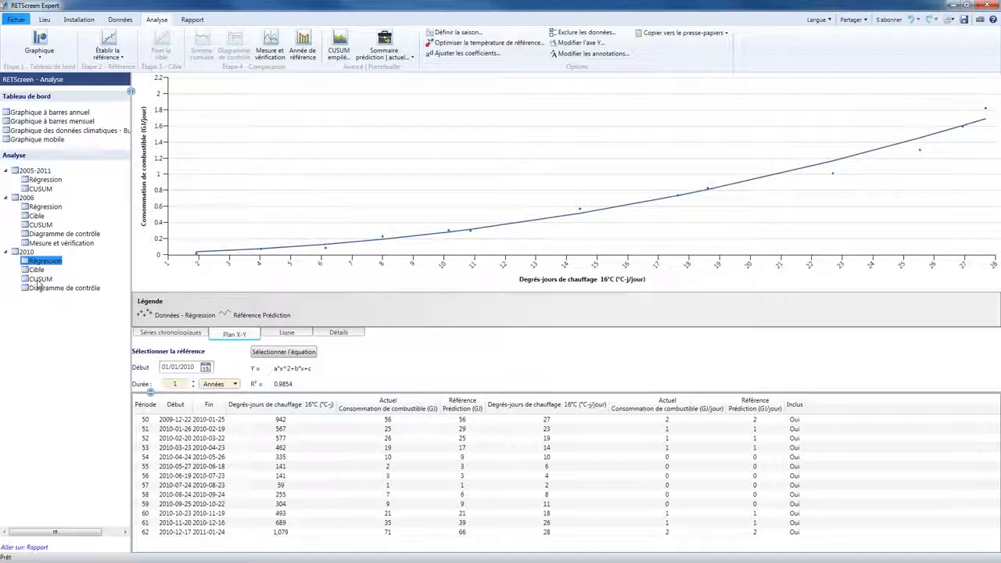
click(39, 279)
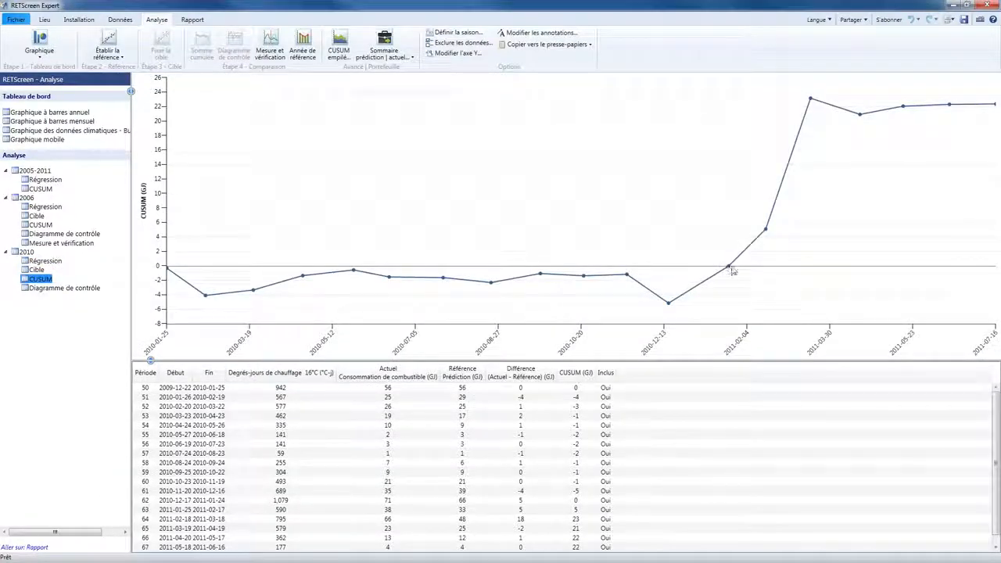
mouse_move(810, 107)
click(61, 289)
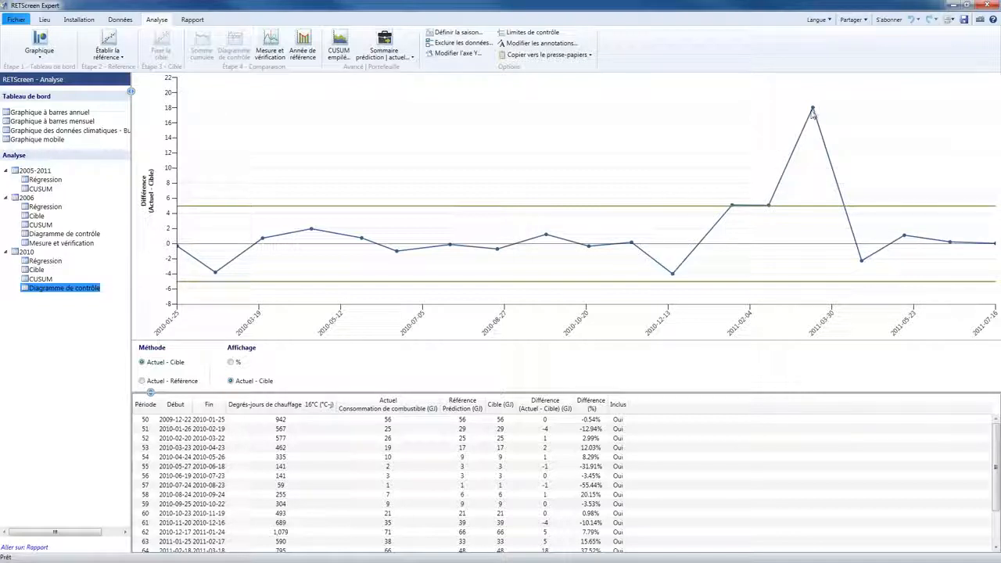
mouse_move(813, 111)
Step: Review the performance report's cover page, Sommaire exécutif and Mesure et vérification (2006) page
click(193, 20)
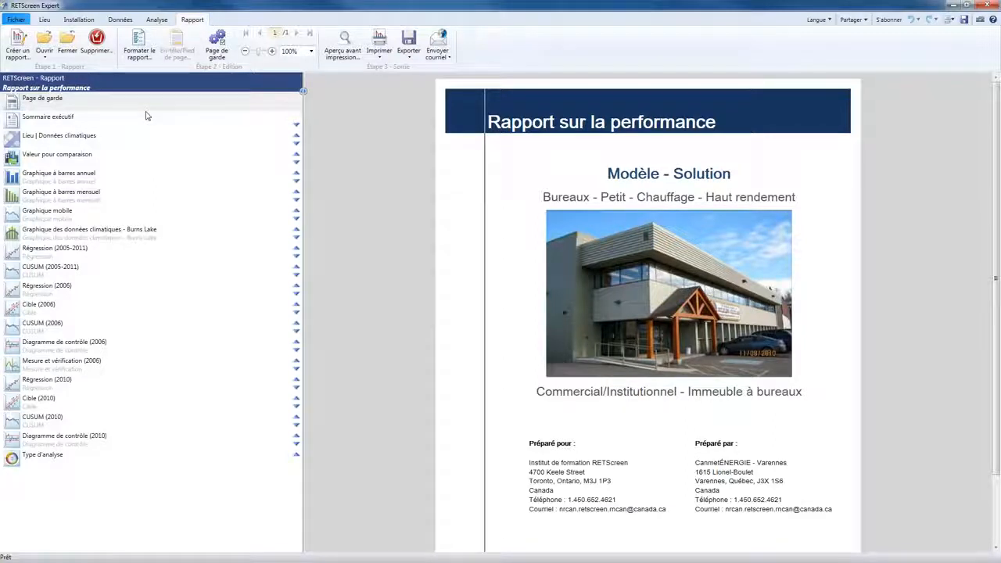
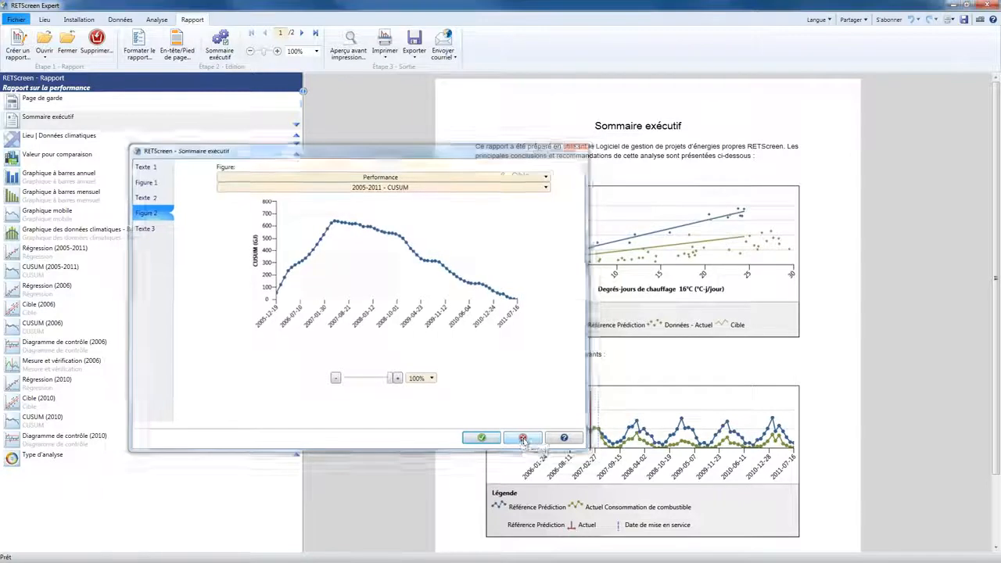
click(98, 369)
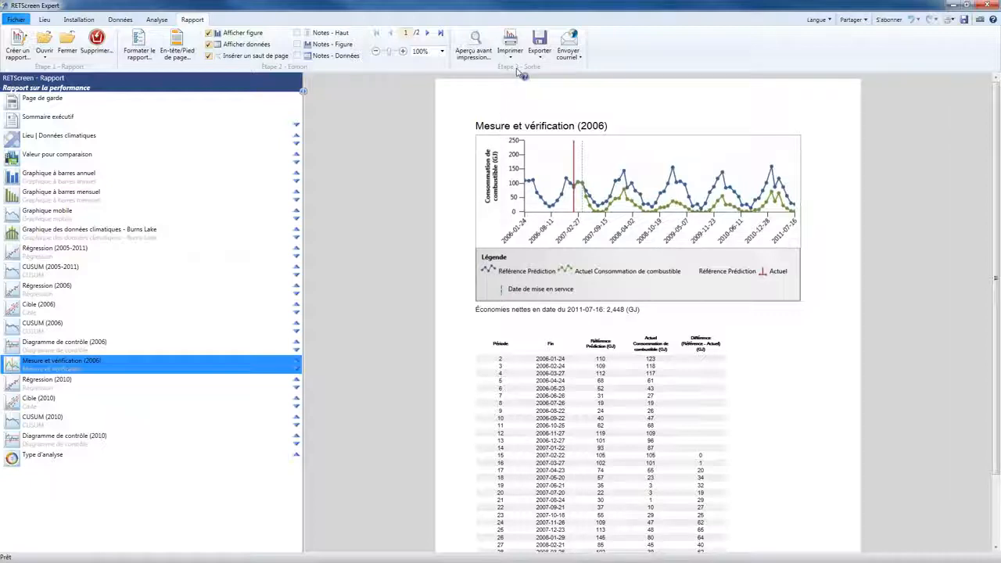
Step: Switch the interface language to Chinese, view the analysis and report in it, and restore French
click(825, 21)
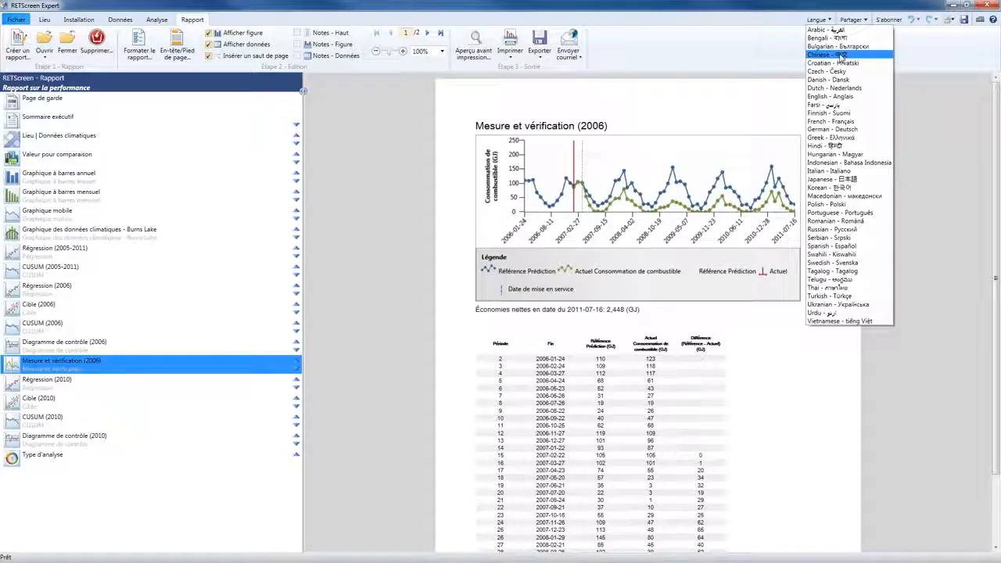
click(840, 56)
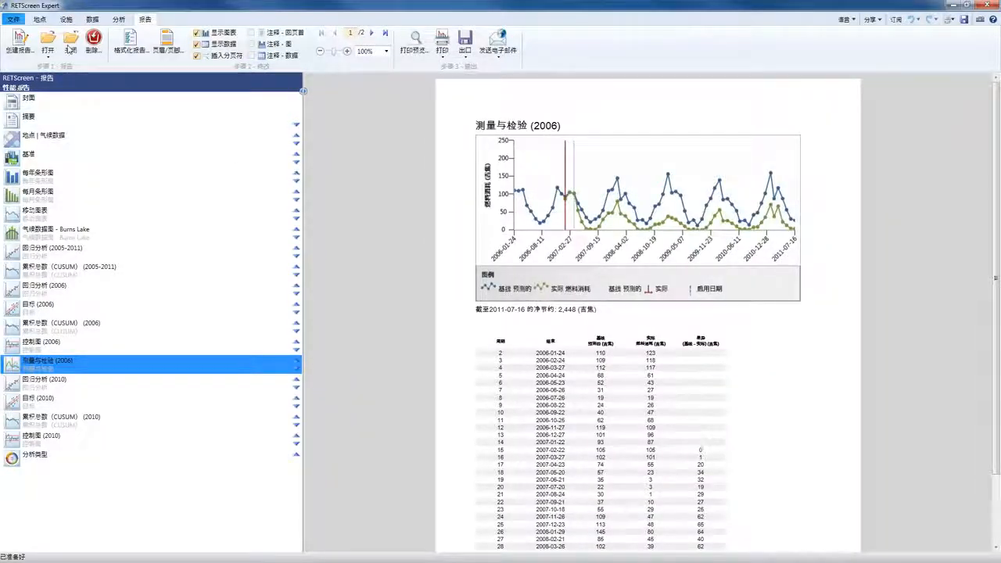
click(117, 22)
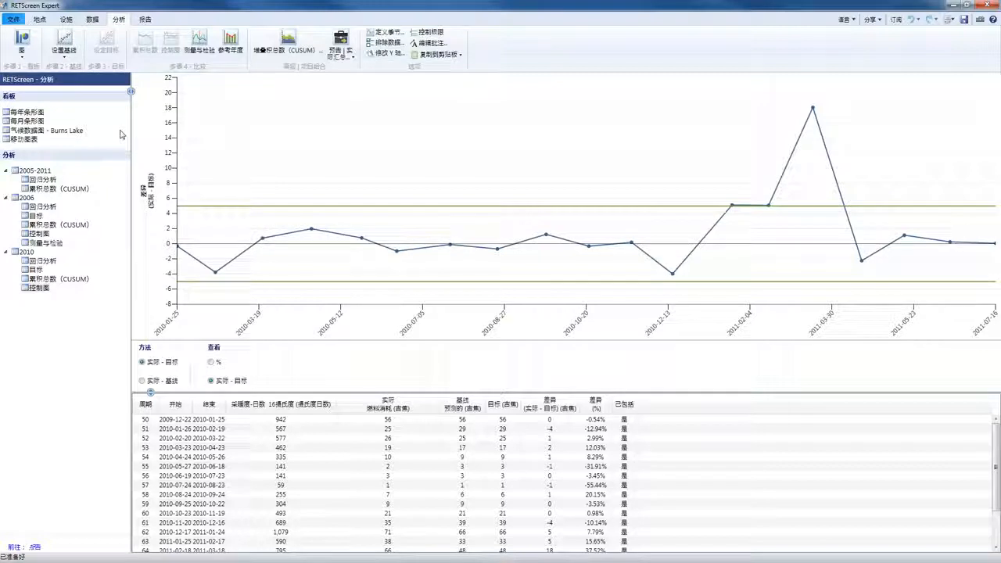
click(150, 20)
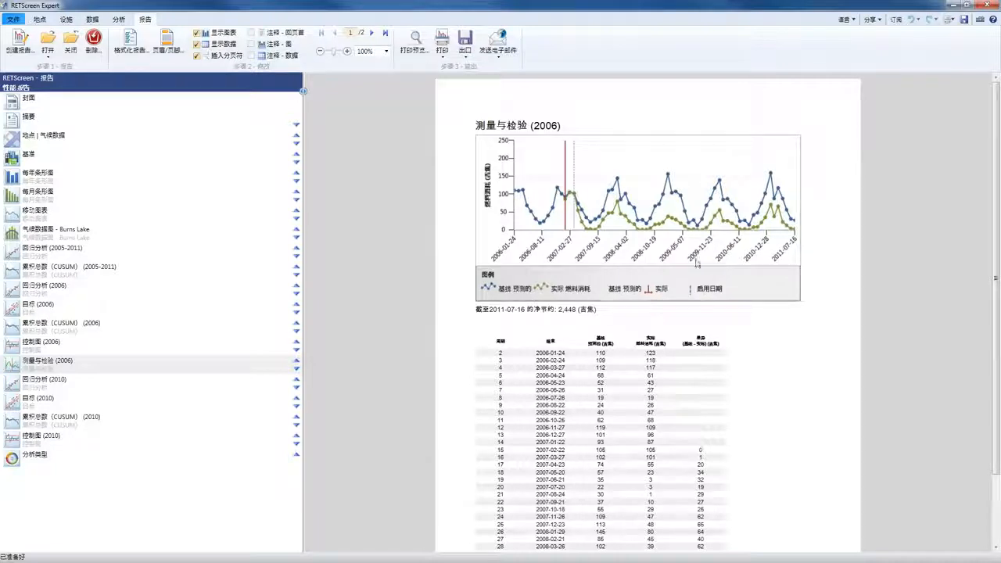
click(851, 20)
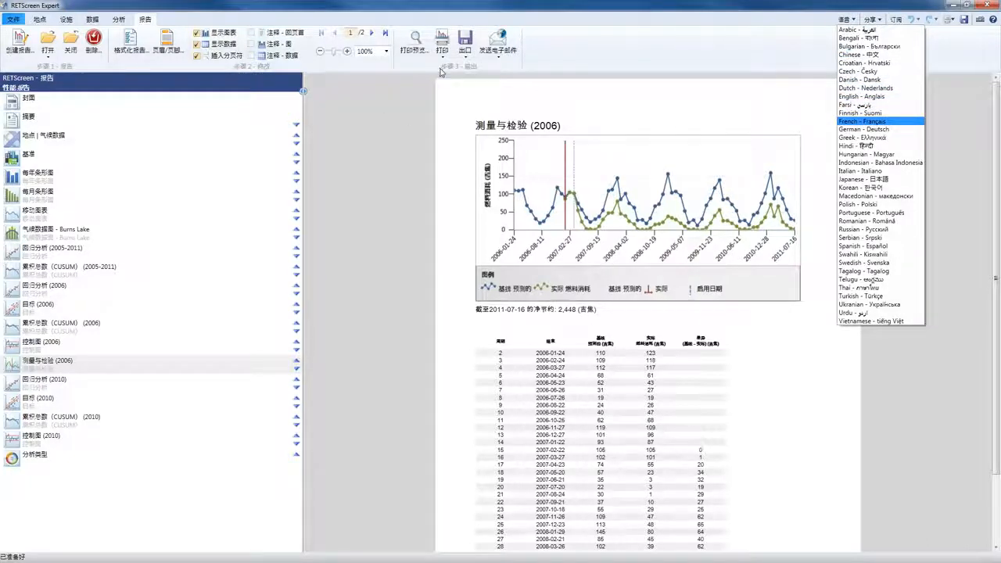
click(500, 69)
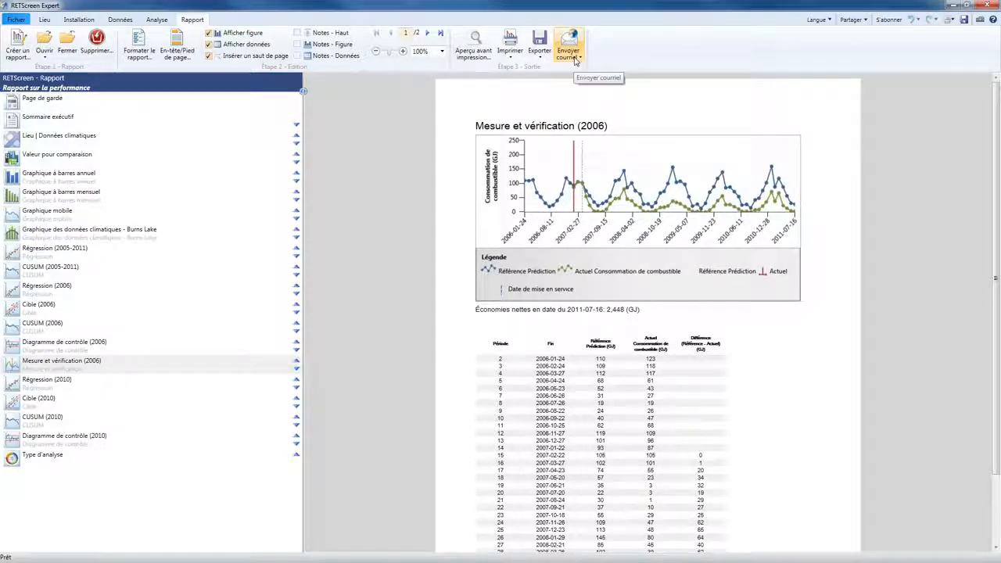
Step: Check which formats are offered for e-mailing, exporting and printing the performance report
click(576, 60)
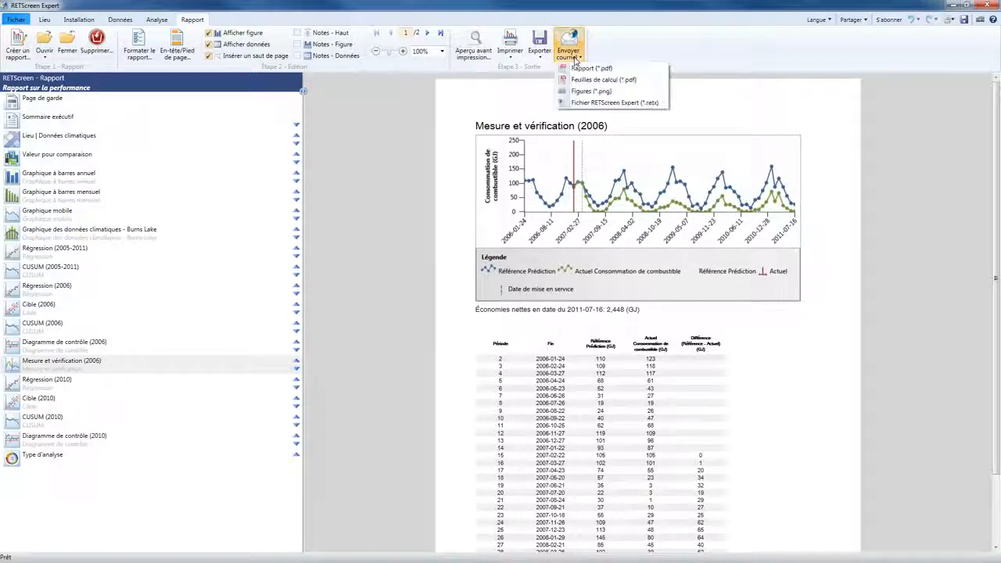
click(607, 103)
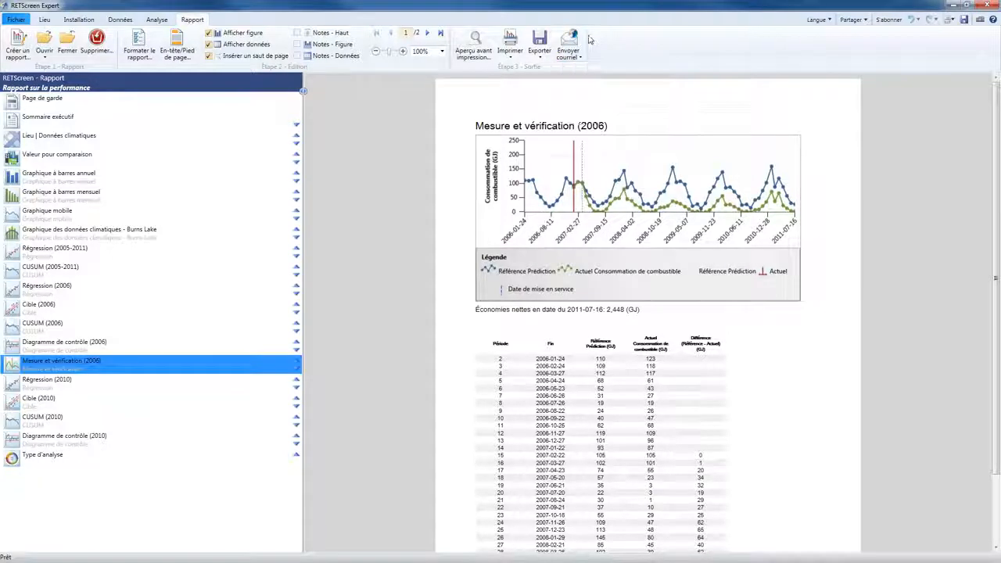
click(540, 57)
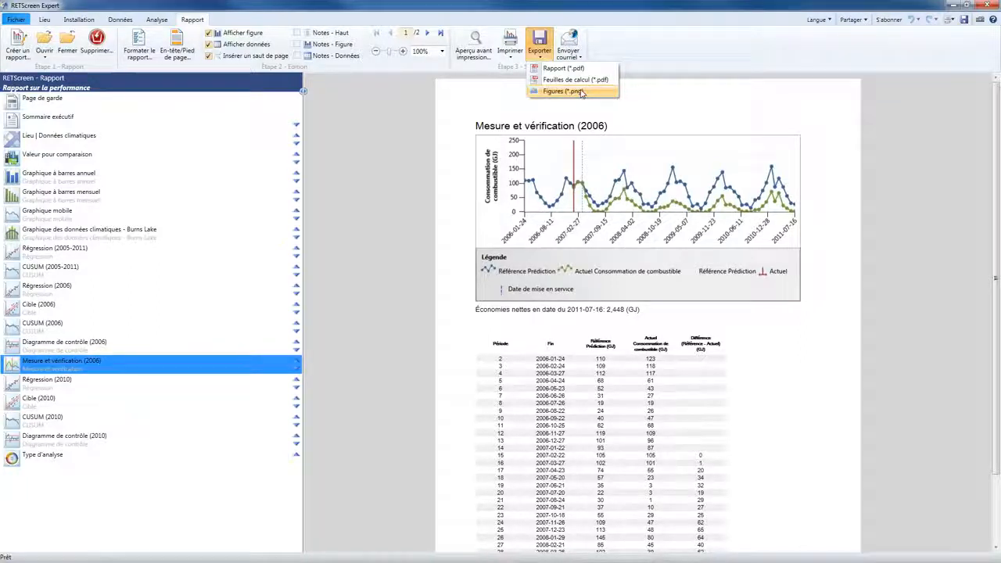
click(497, 99)
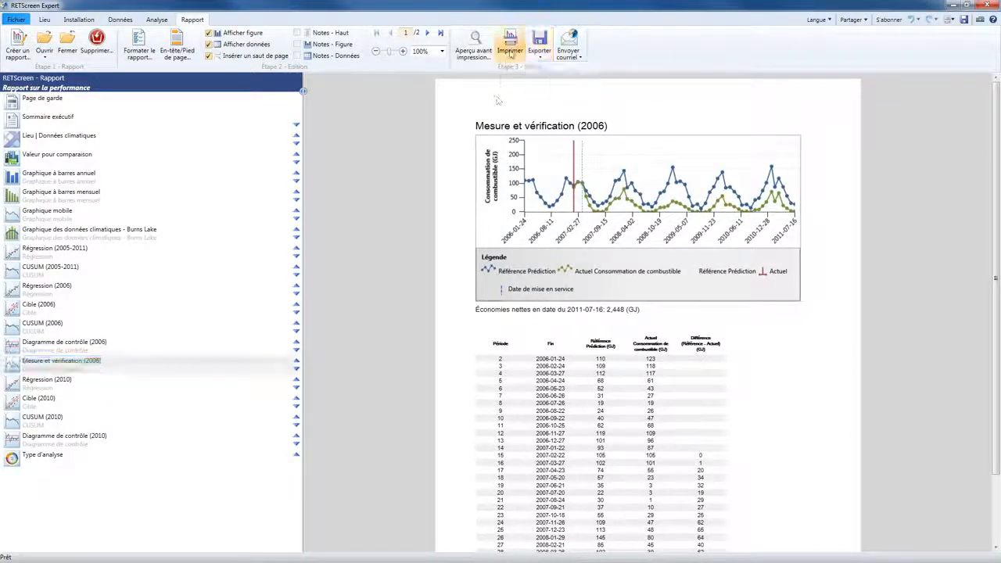
click(510, 53)
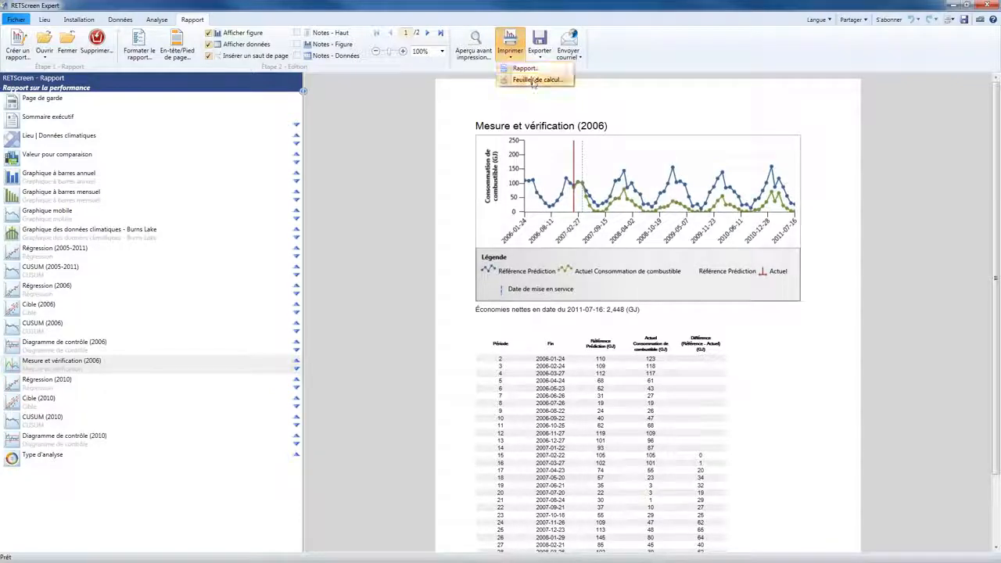
click(619, 65)
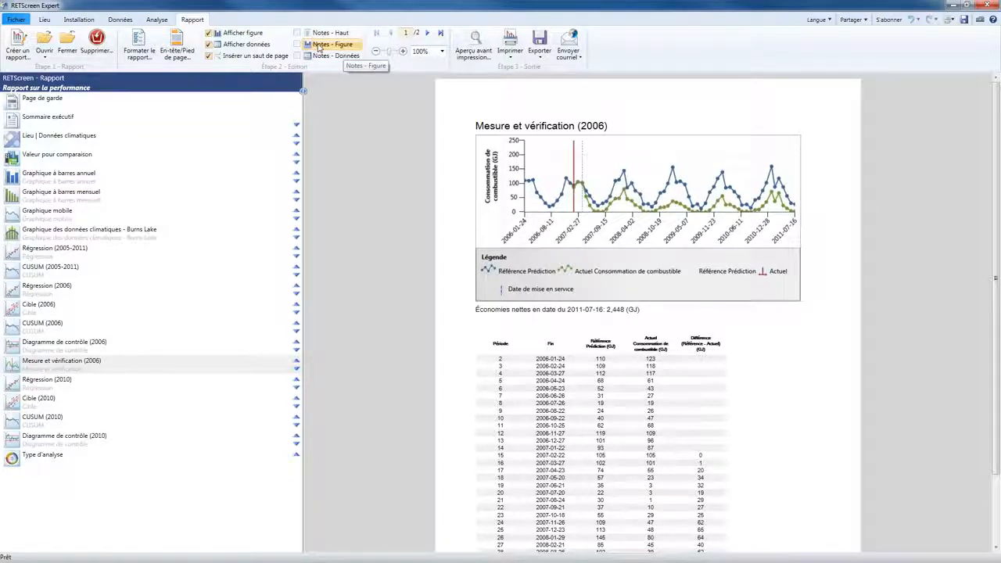
Step: View the home page, return to the Études de cas/Modèles list and select the Immeuble à bureaux performance model
click(15, 20)
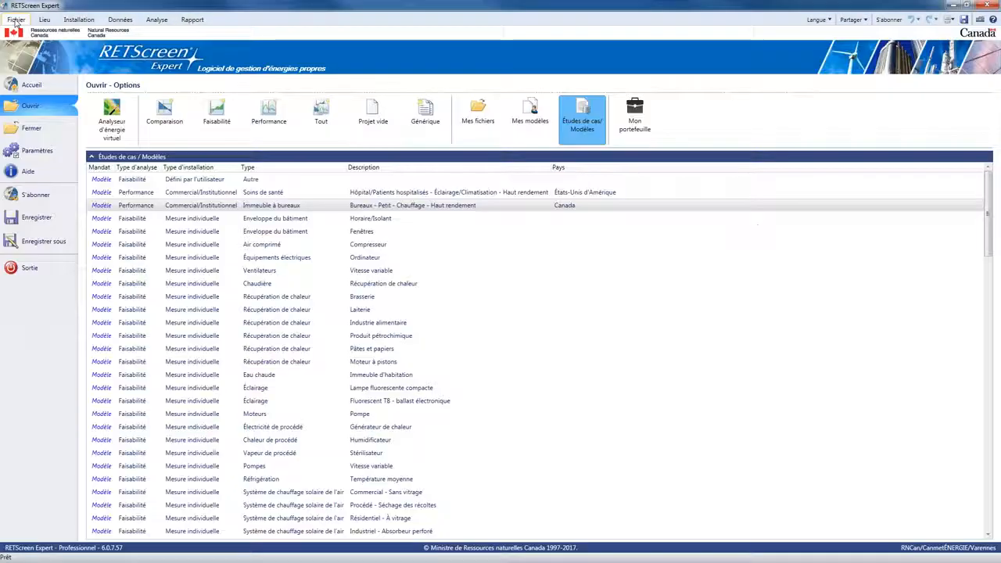
click(41, 85)
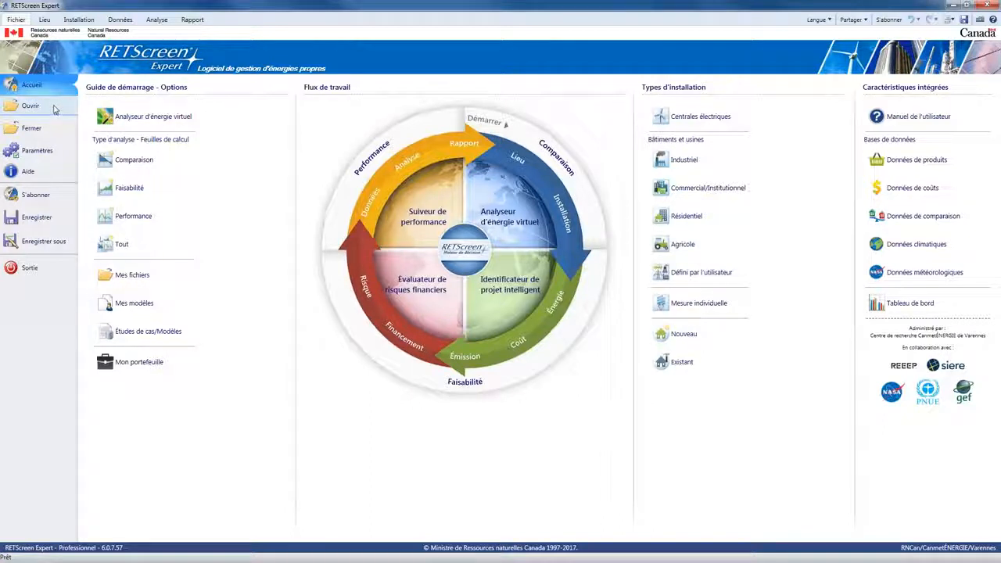
click(53, 113)
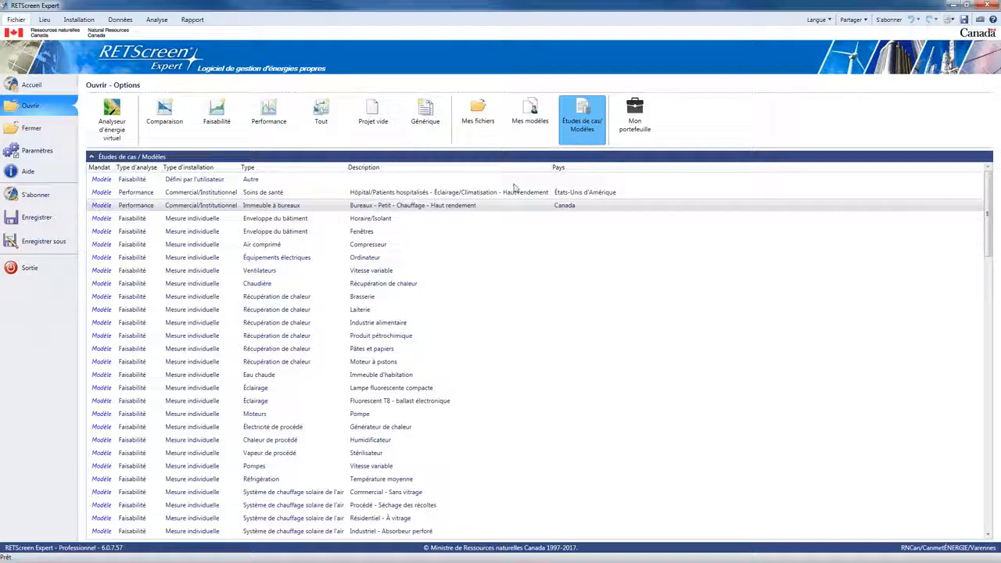
click(285, 208)
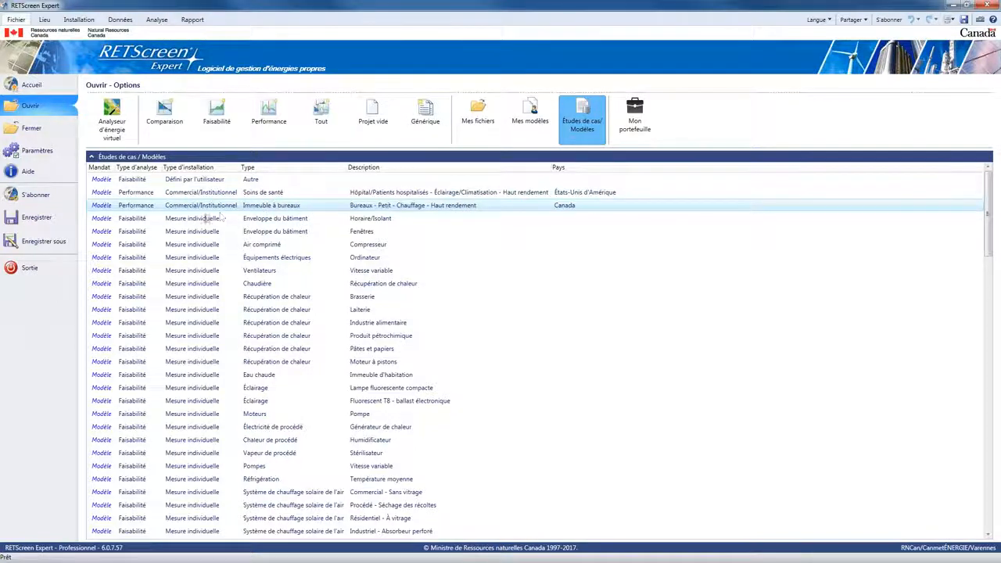
ctrl+click(147, 191)
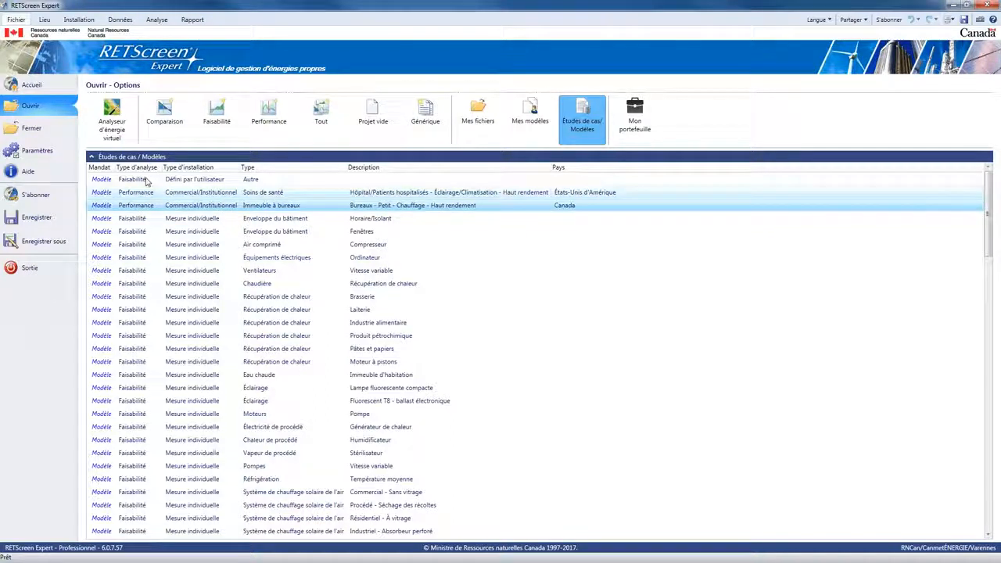
click(158, 206)
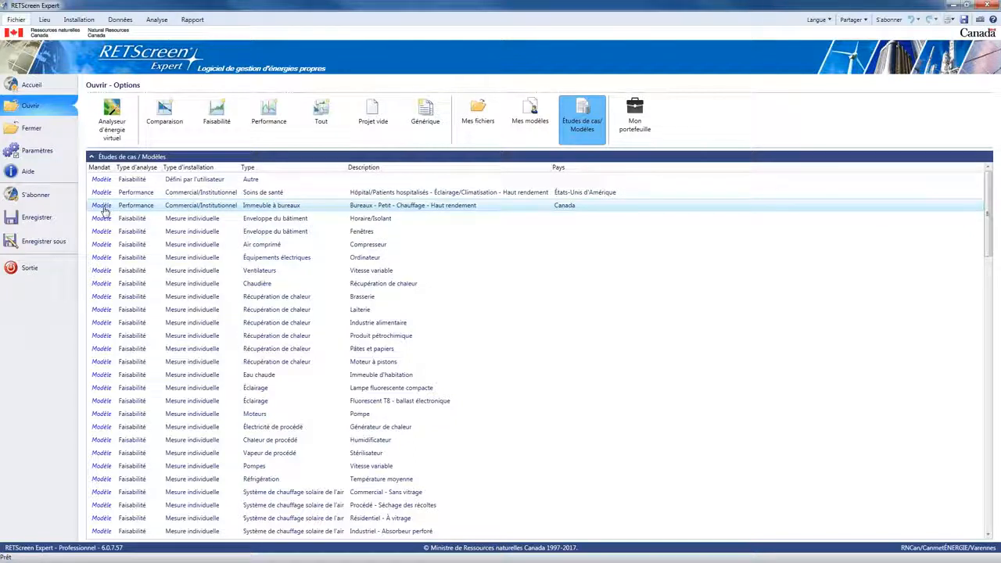
Step: Read the mandate and explanatory notes of the Immeuble à bureaux model in an enlarged help window, and close it
click(102, 206)
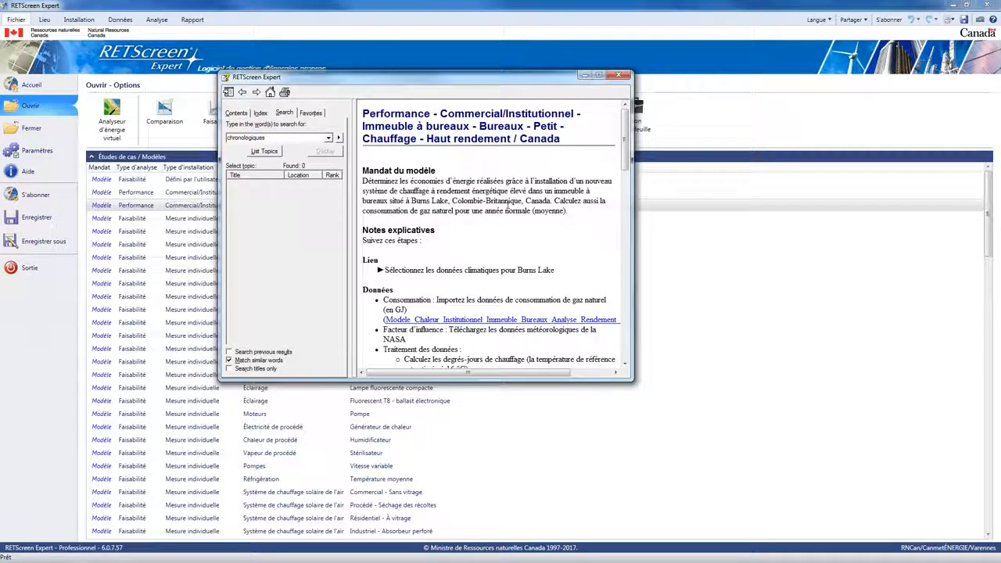
scroll(507, 204, down, 3)
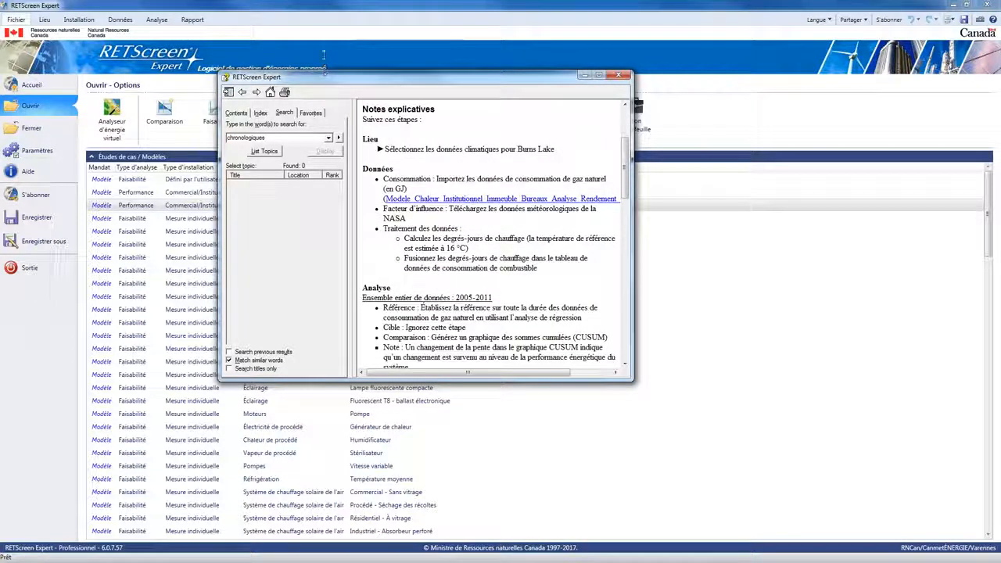
drag(287, 72, 319, 13)
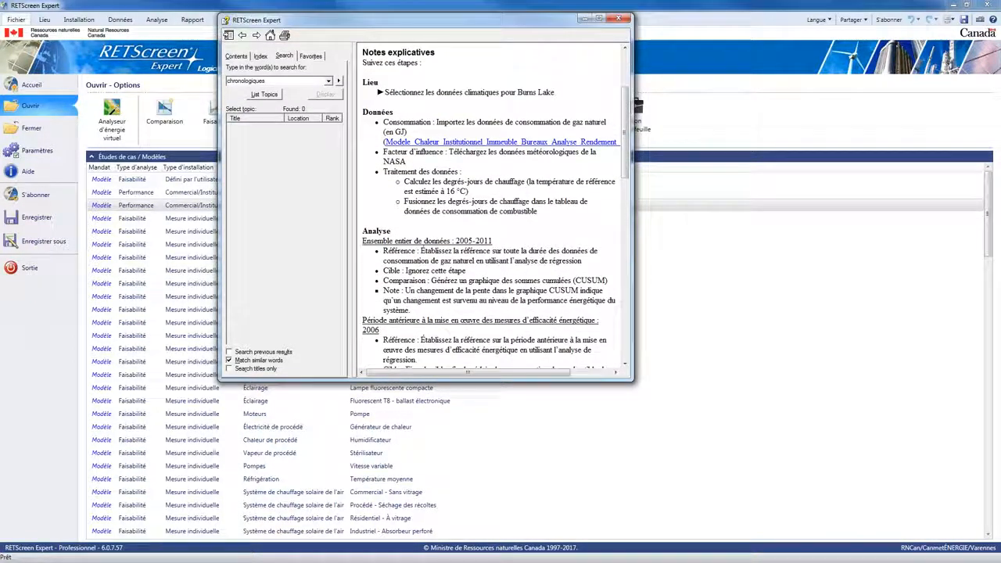
drag(473, 380, 488, 516)
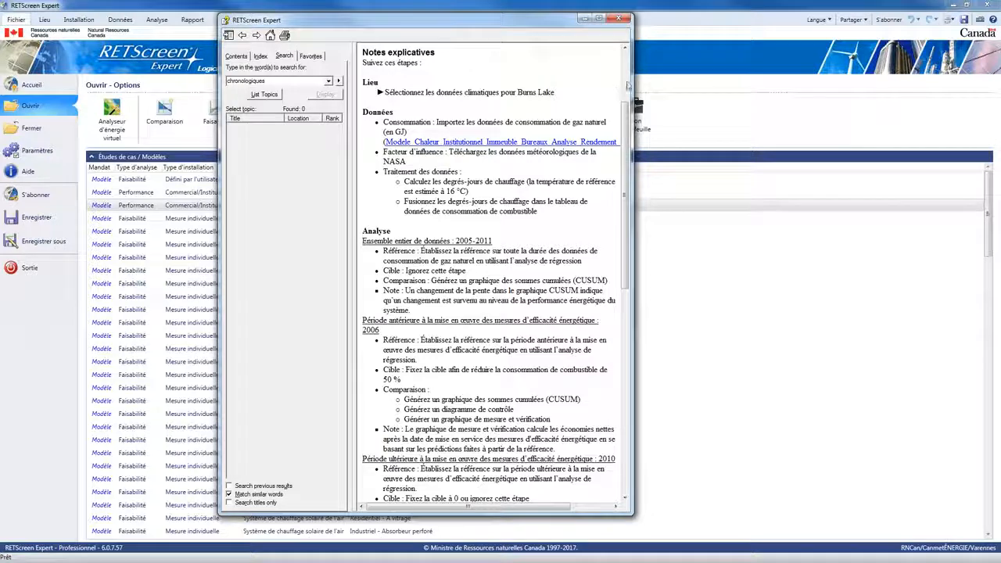
drag(632, 84, 681, 88)
drag(531, 25, 661, 32)
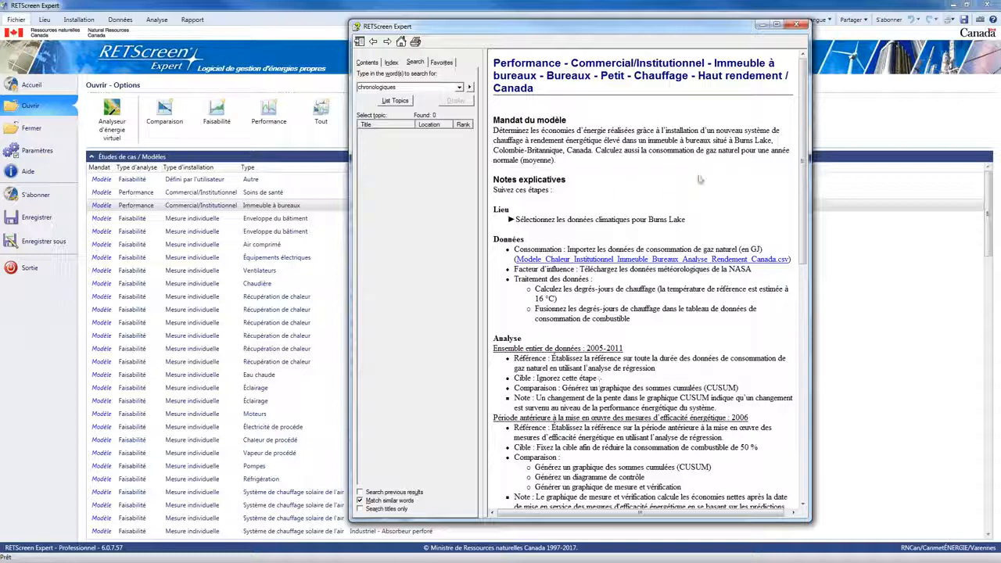
click(795, 26)
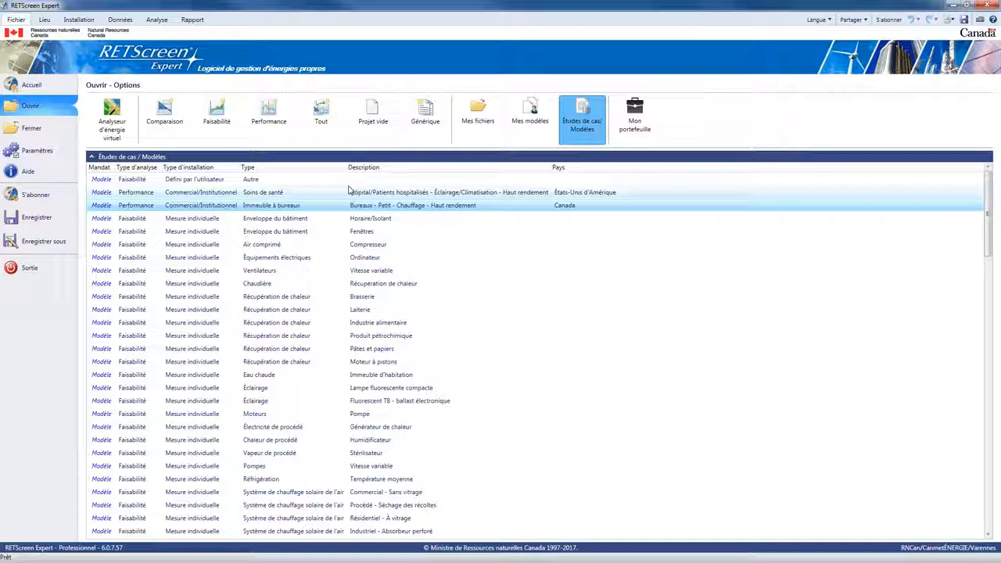
Step: Reselect the Immeuble à bureaux model in the list and view the project's Gaz naturel consumption data
click(313, 260)
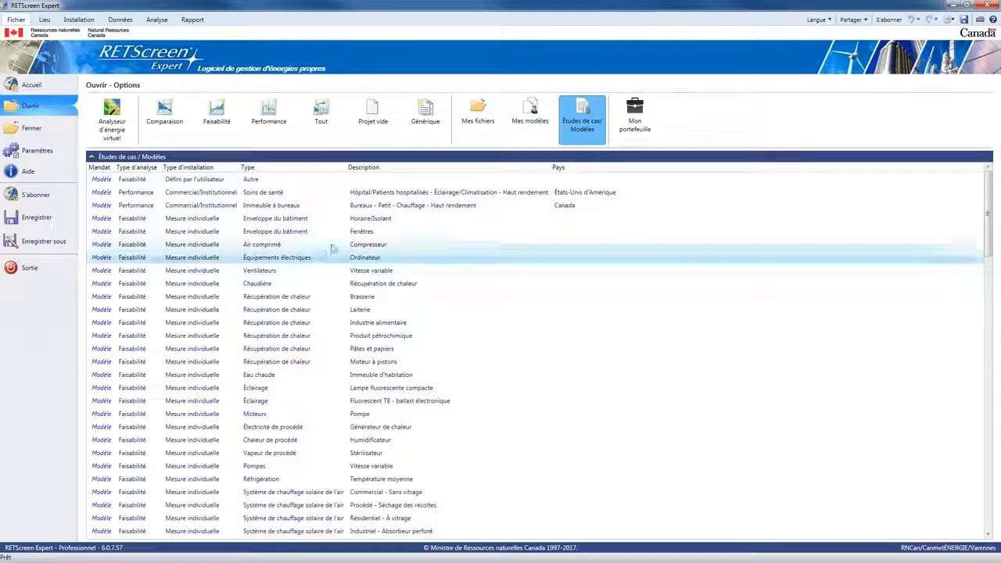
click(367, 207)
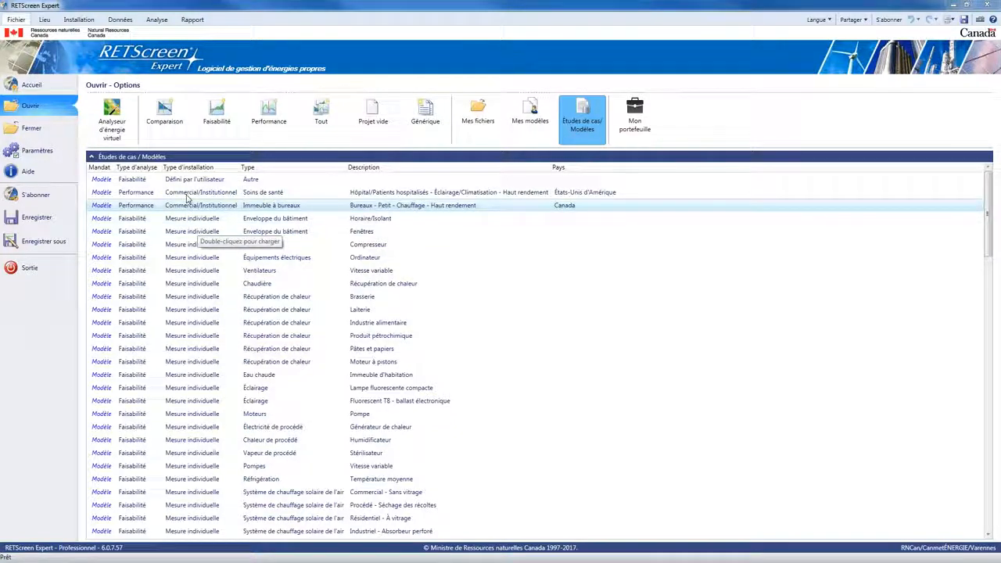
click(118, 22)
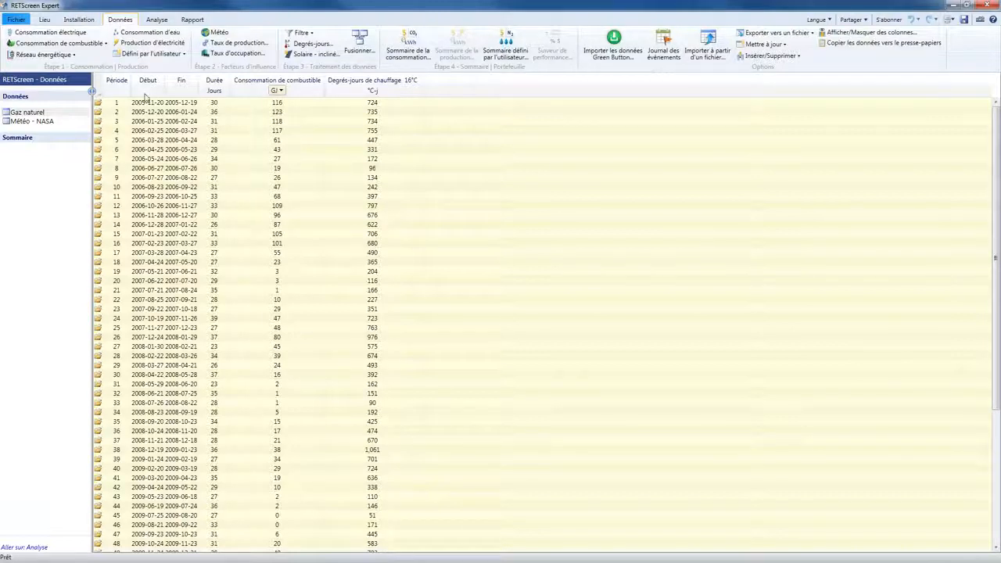
Step: Group the Gaz naturel data by Trimestre, using an Année fiscale that starts on Avril 1
click(300, 33)
mouse_move(323, 58)
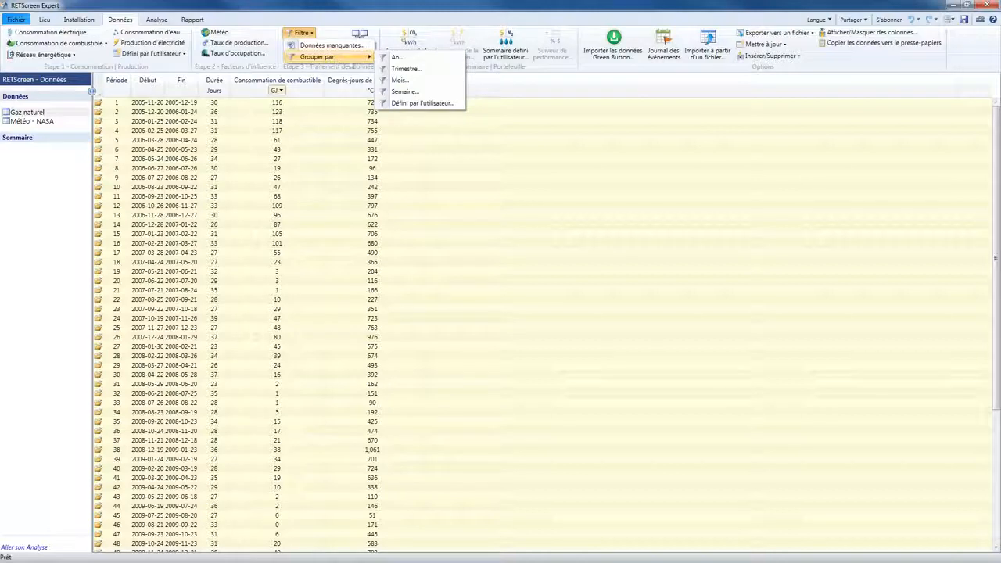
click(428, 74)
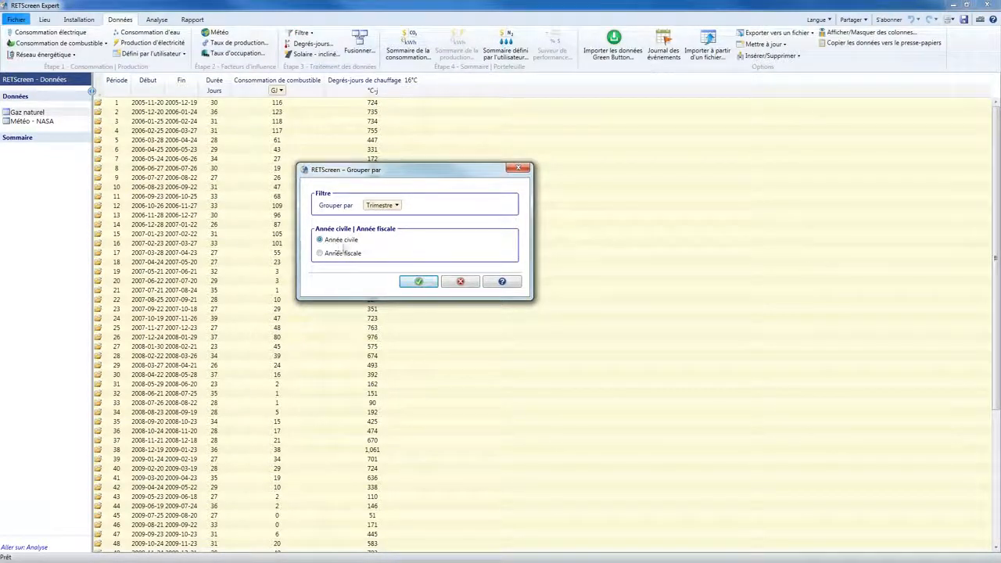
click(336, 258)
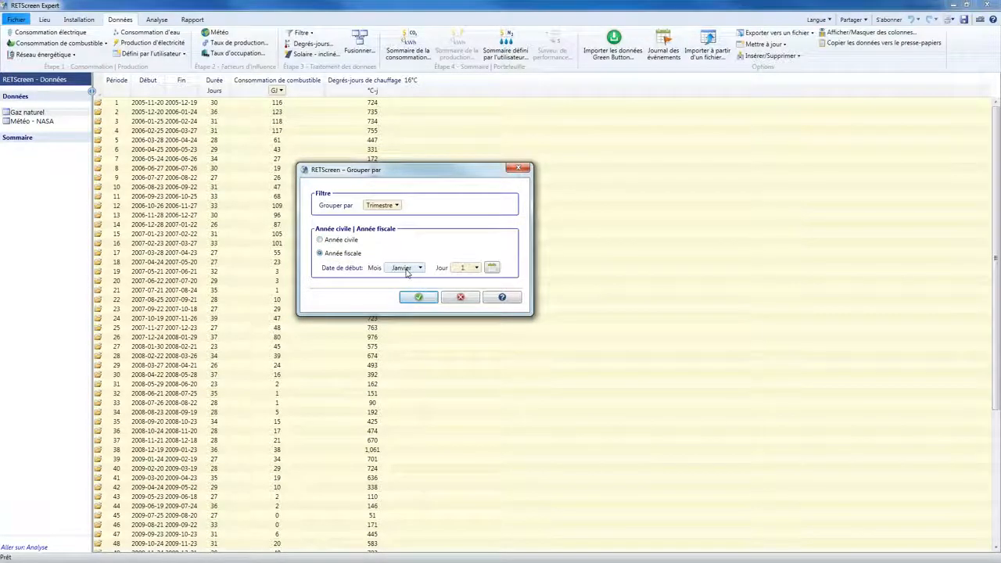
click(405, 270)
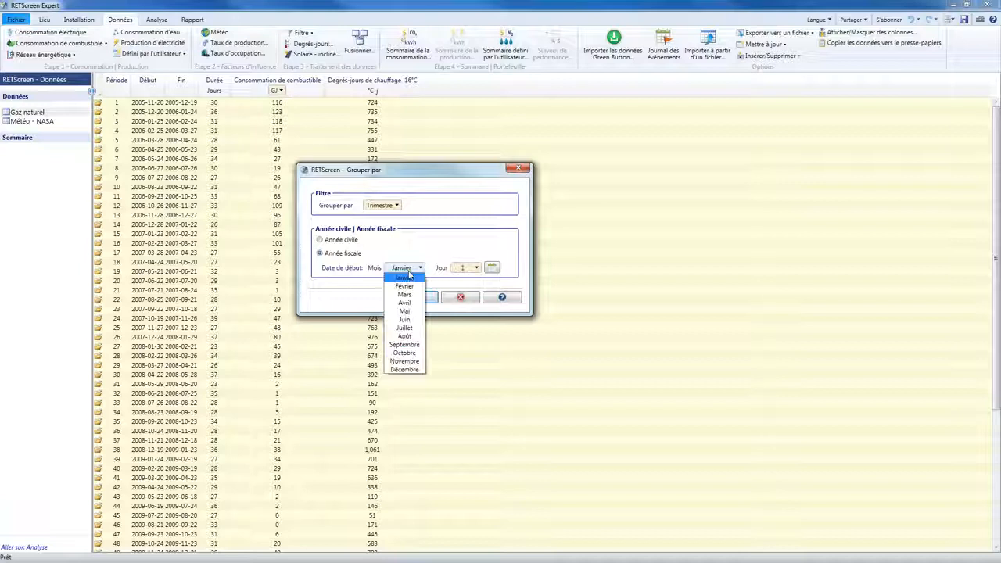
click(416, 303)
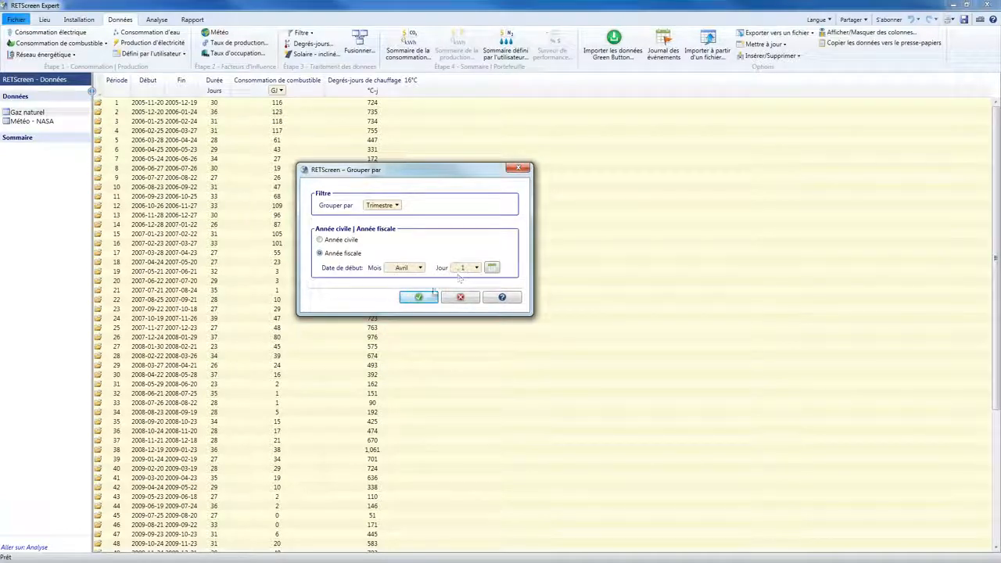
click(418, 297)
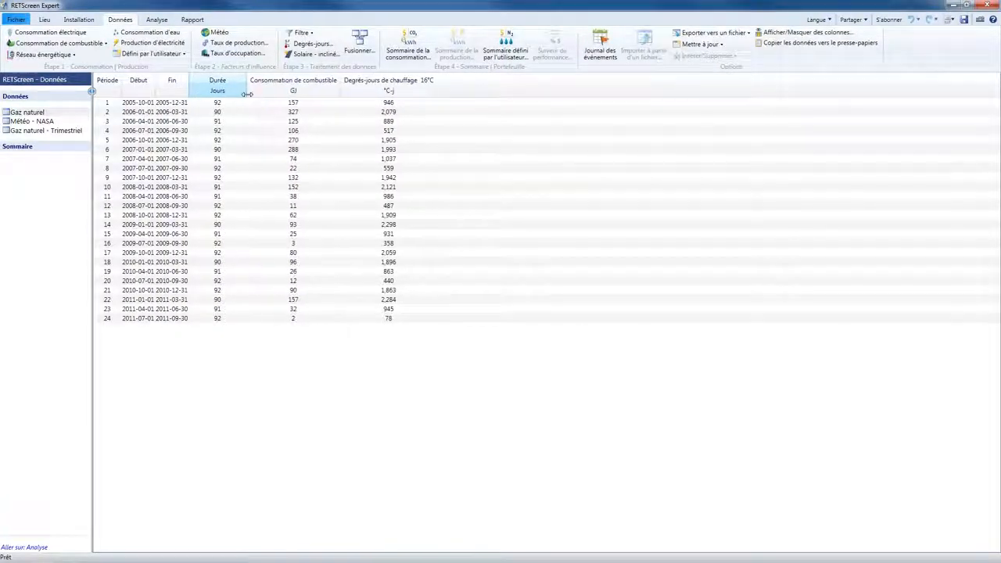
Step: Widen the date columns of the quarterly table and check the Durée values of the first quarters
drag(212, 95, 232, 95)
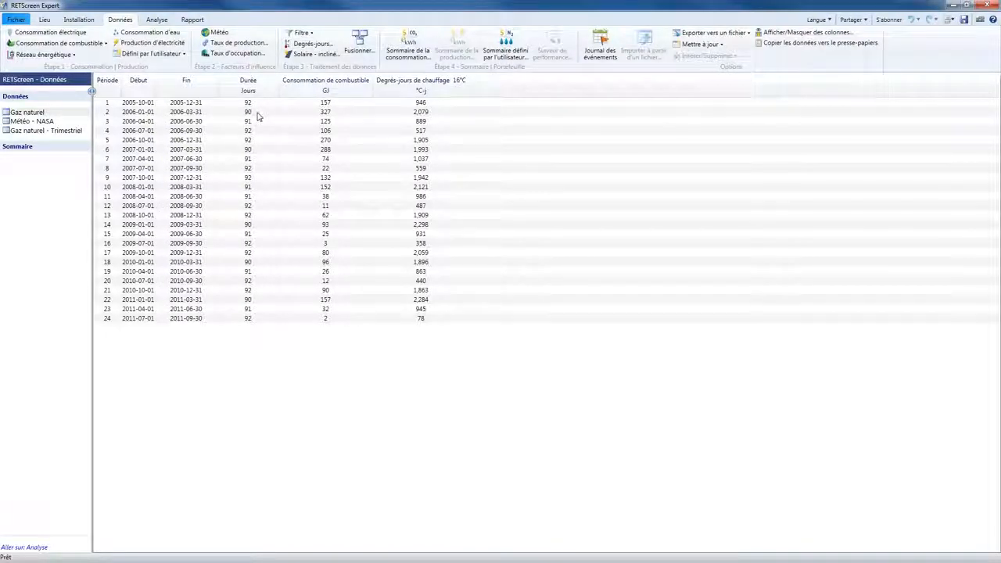
click(258, 115)
click(254, 122)
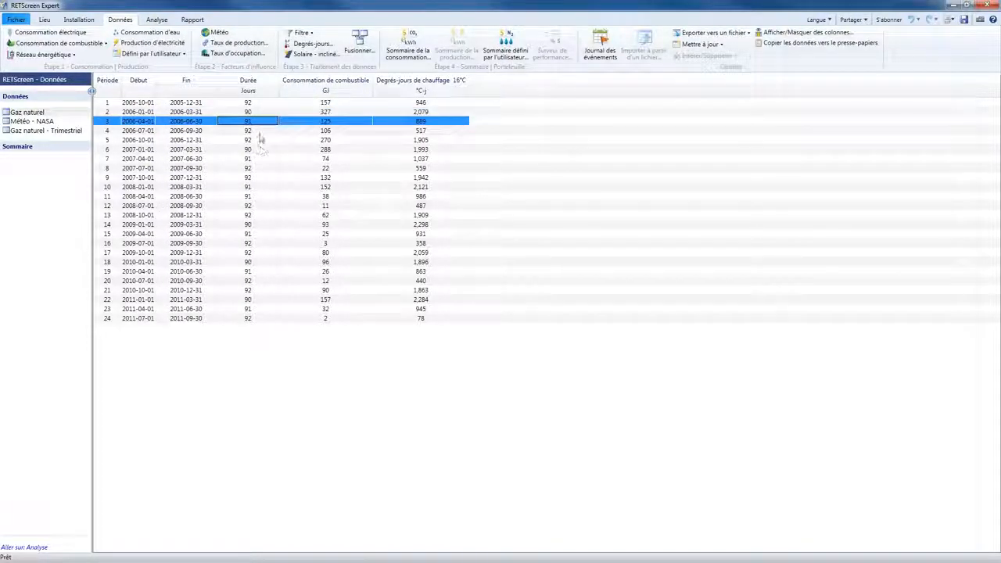
click(259, 132)
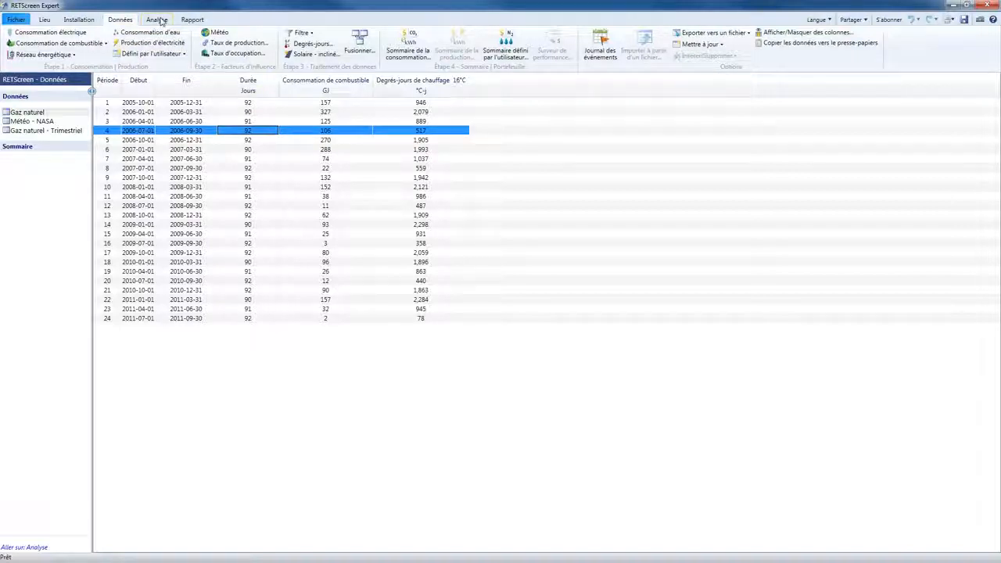
Step: Create a Graphique à barres trimestriel of Gaz naturel fuel consumption comparing 2007 and 2008 by Année civile
click(157, 19)
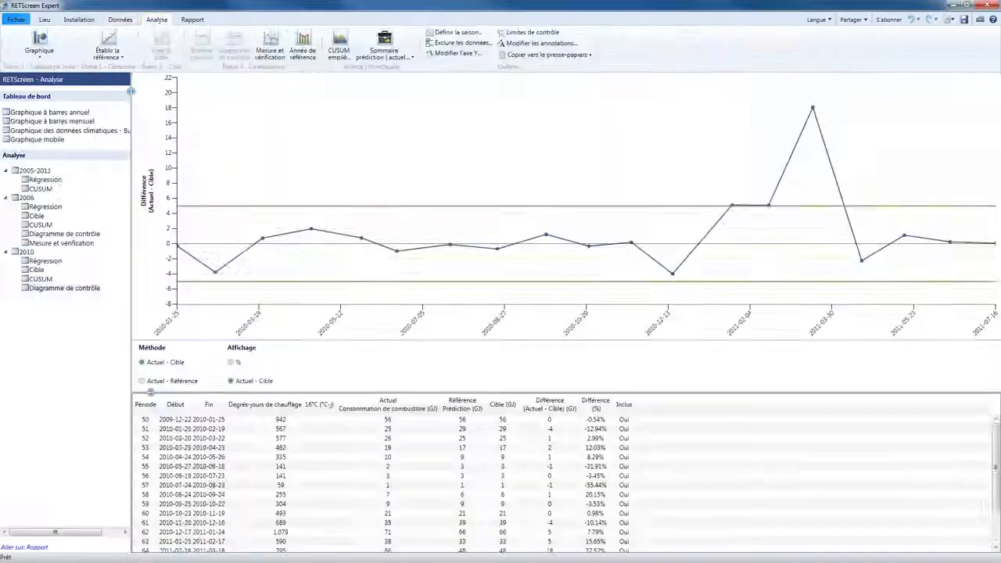
click(39, 43)
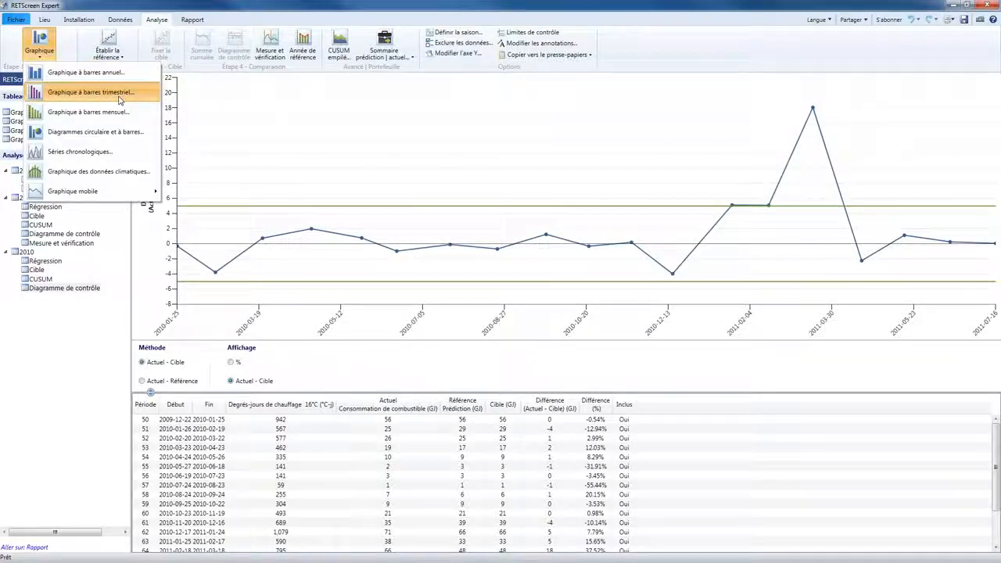
click(120, 98)
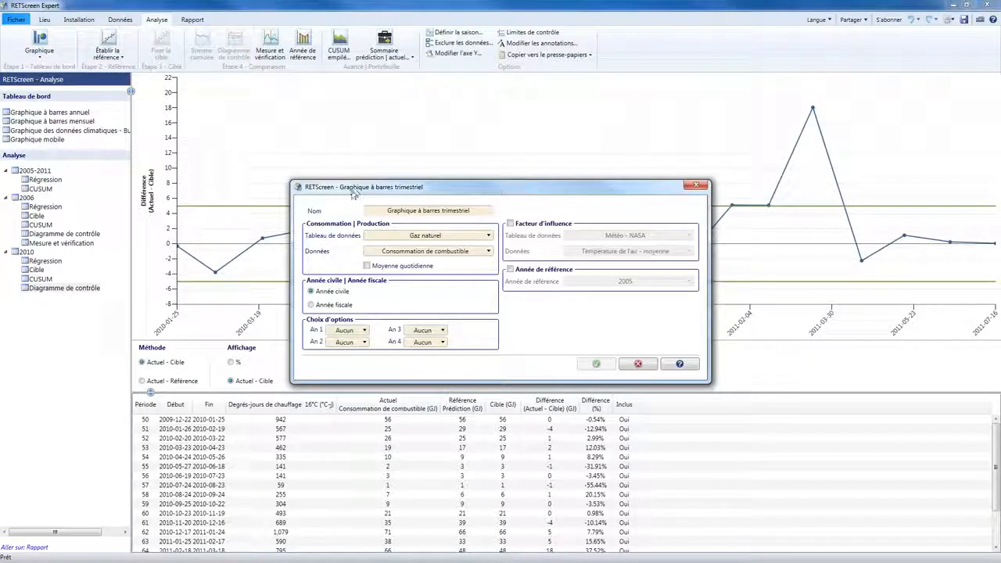
drag(350, 192, 233, 95)
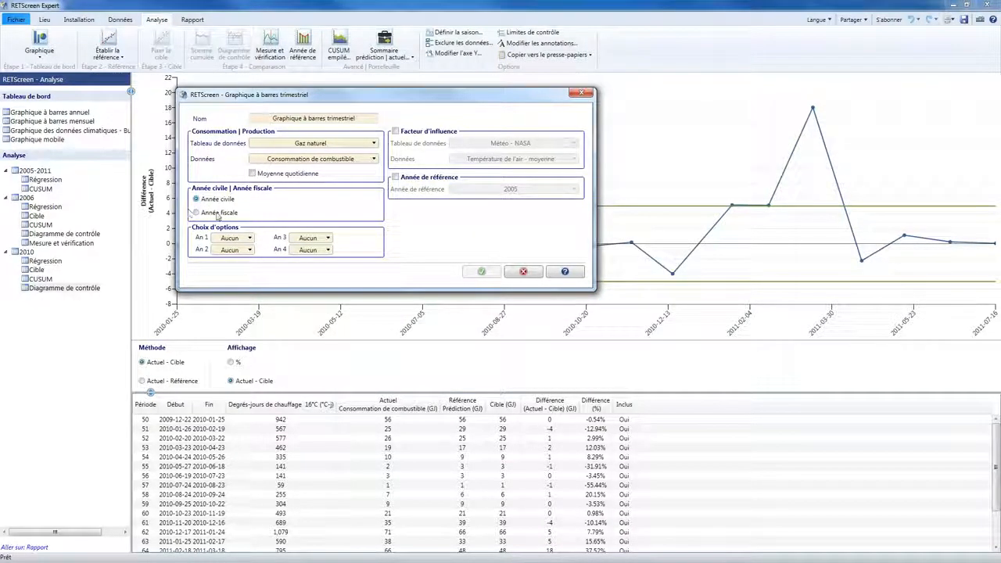
click(222, 213)
click(225, 203)
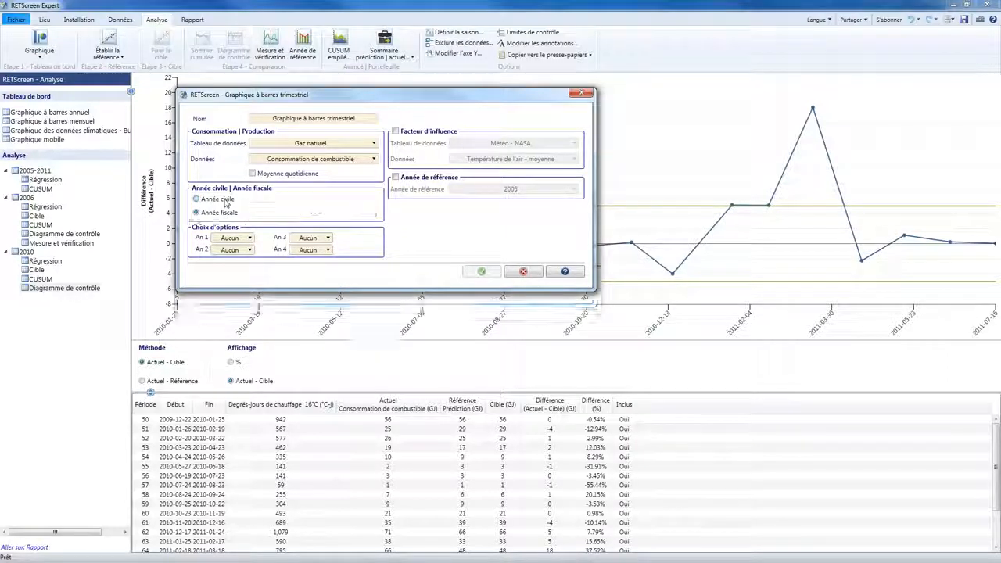
click(234, 238)
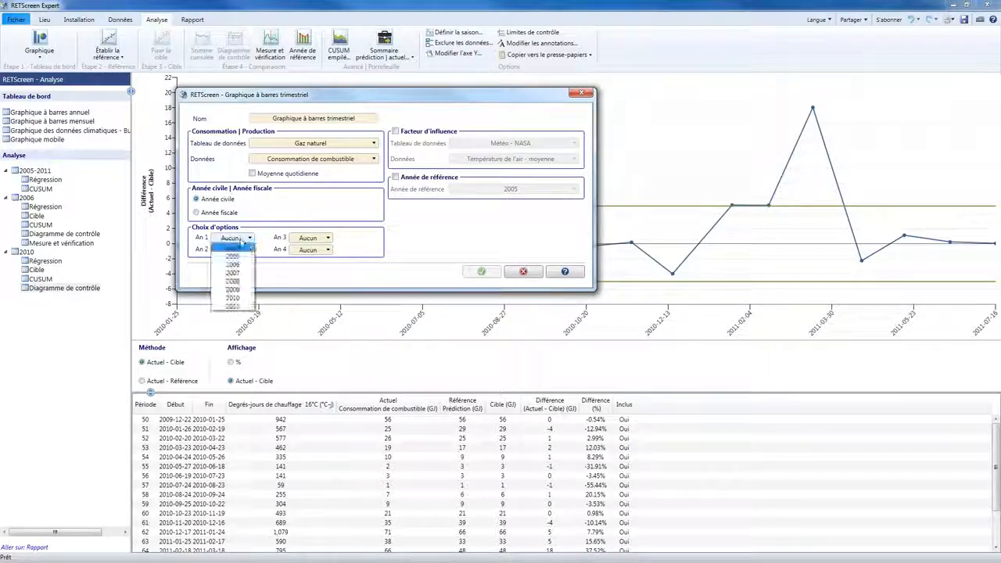
click(240, 274)
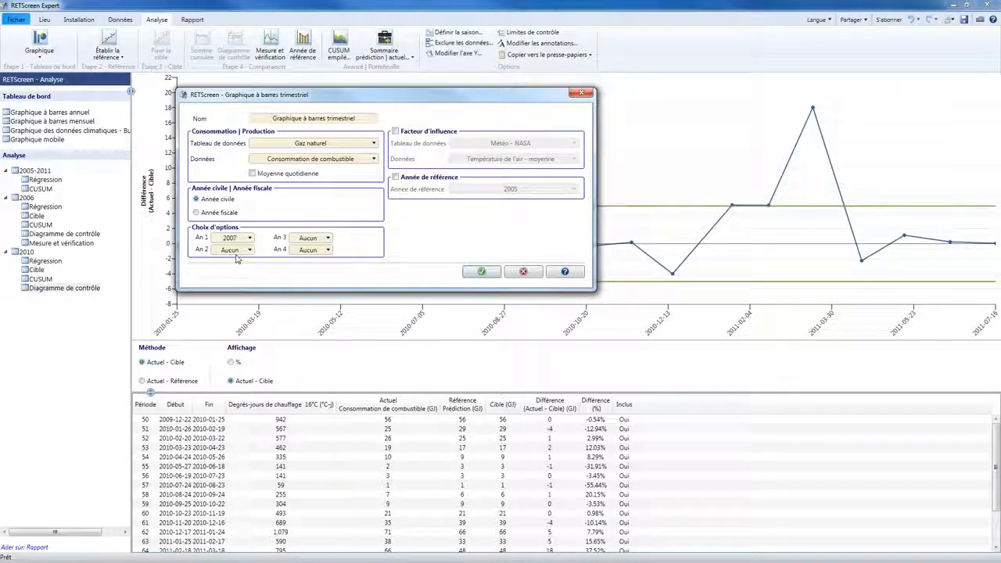
click(238, 250)
click(238, 293)
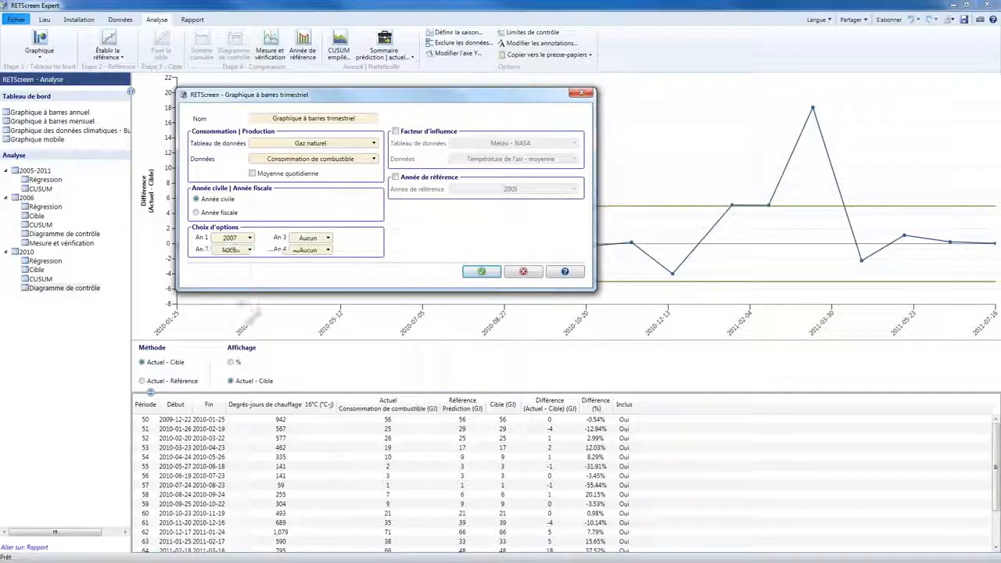
click(485, 273)
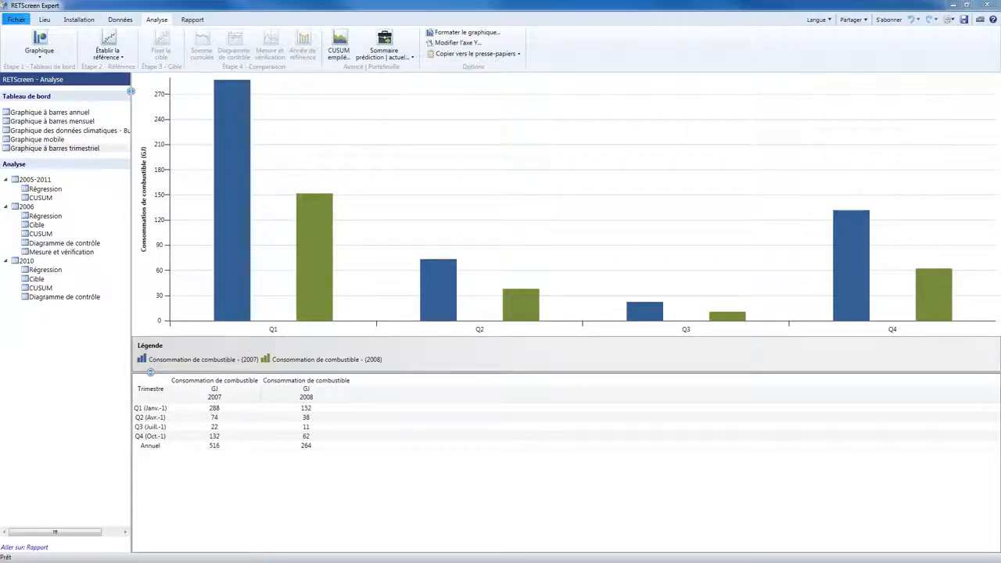
Step: Browse the equations available for the 2006 Régression, widening the list to include the Ra² and Détails columns
click(44, 216)
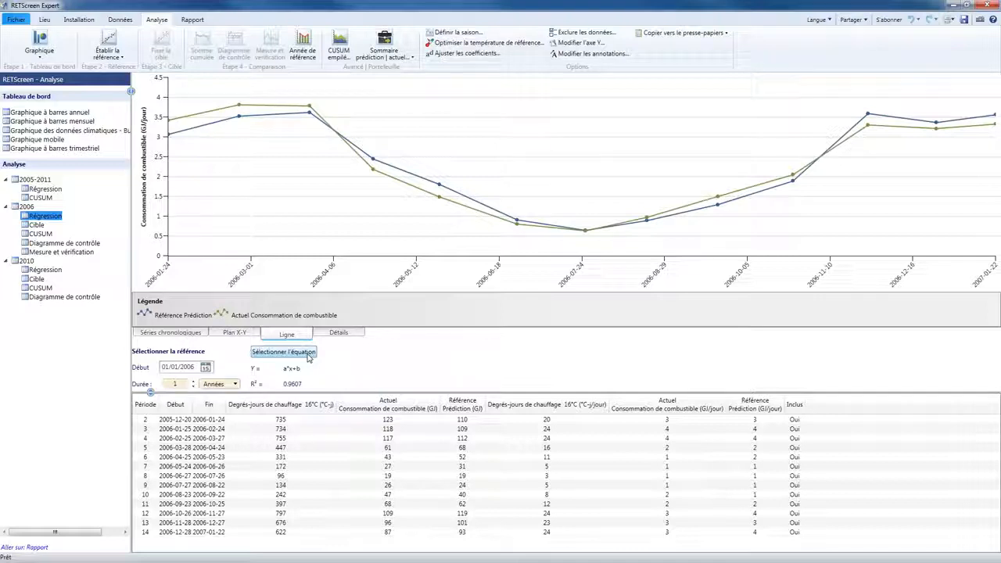
click(308, 353)
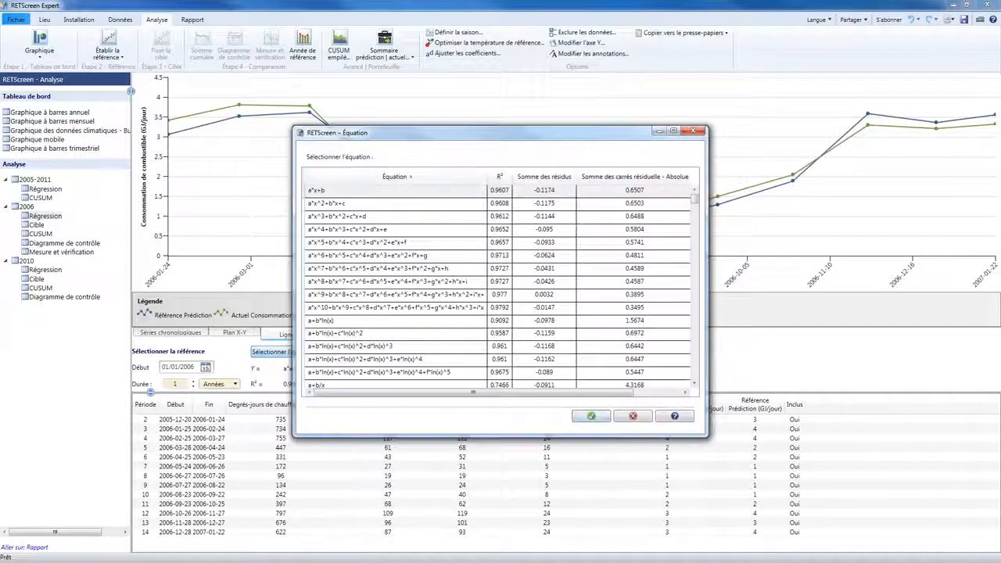
drag(367, 135, 319, 111)
scroll(383, 219, down, 2)
scroll(395, 231, down, 10)
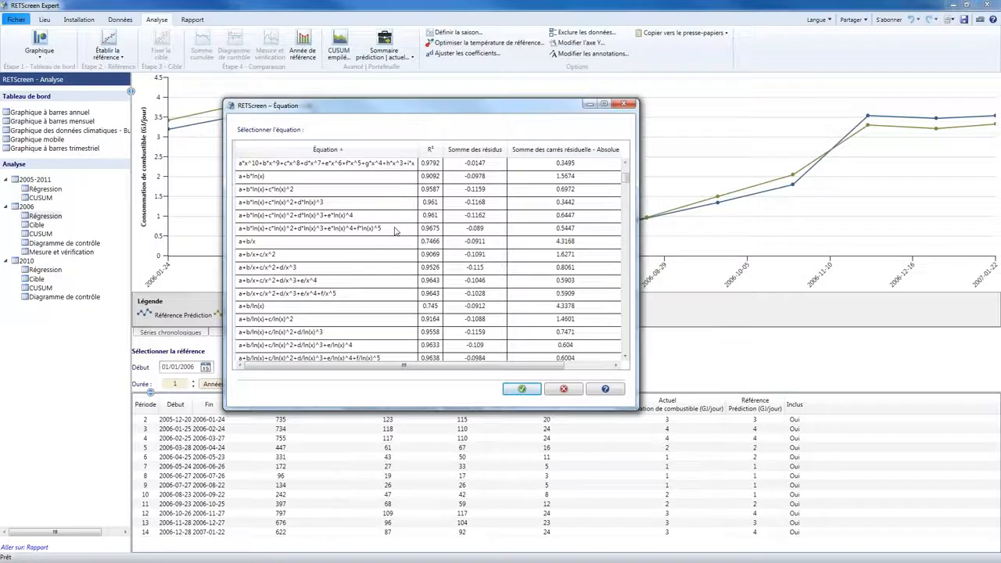
scroll(393, 232, down, 10)
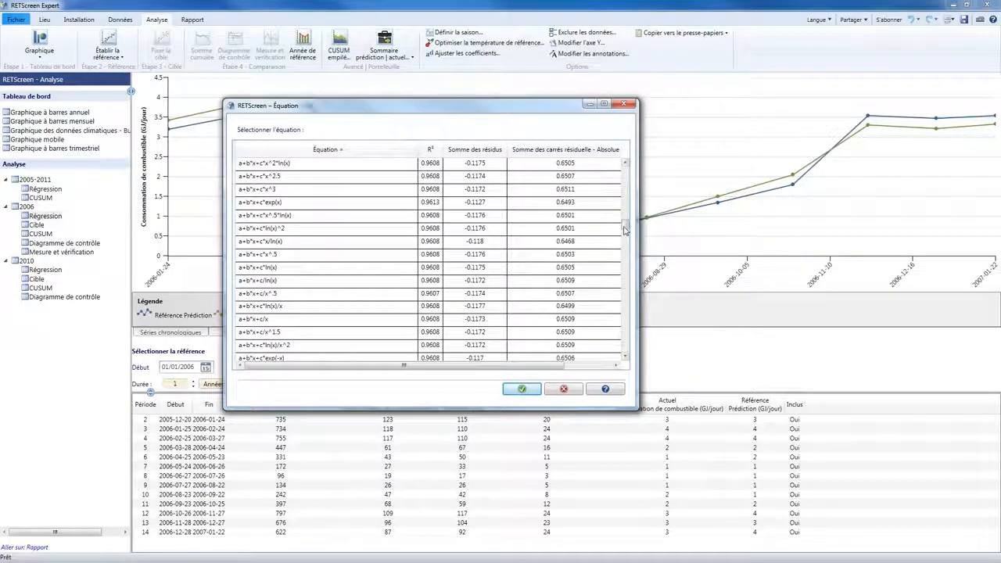
scroll(622, 292, down, 5)
scroll(622, 293, down, 10)
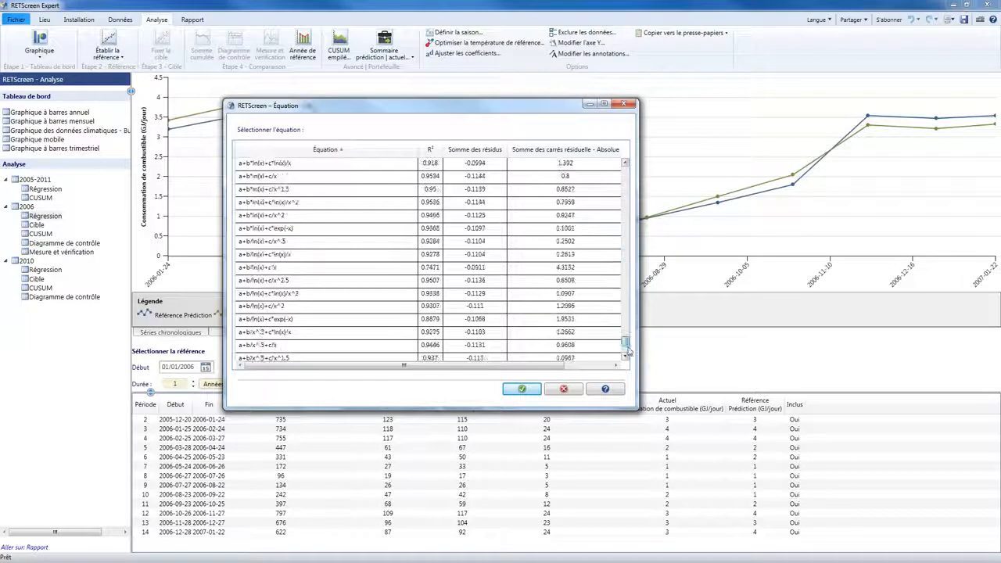
scroll(627, 313, up, 20)
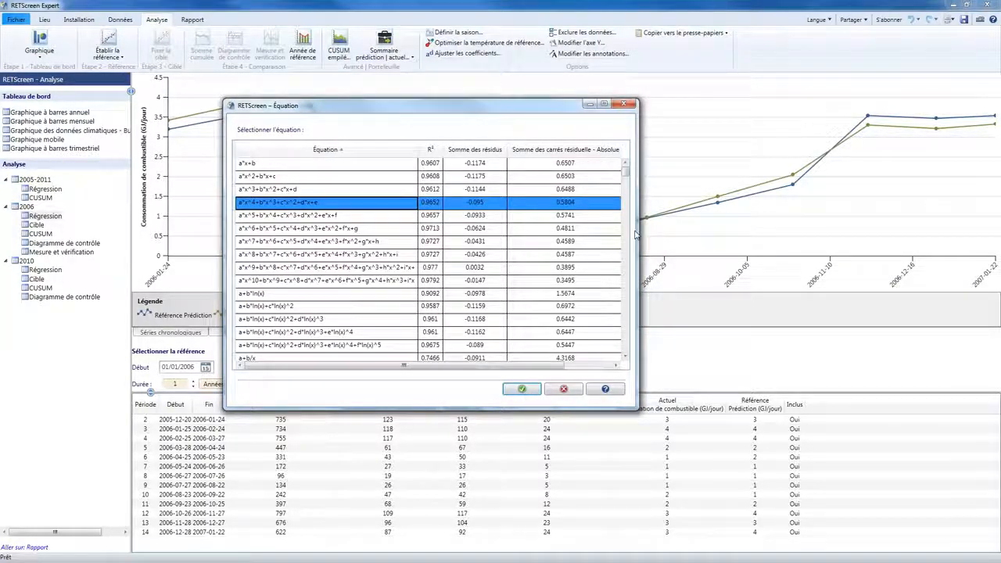
drag(635, 234, 727, 234)
Step: Preview the fifth-degree polynomial a*x^5+b*x^4+c*x^3+d*x^2+e*x+f, reselect a*x+b and dismiss the equation list
click(484, 164)
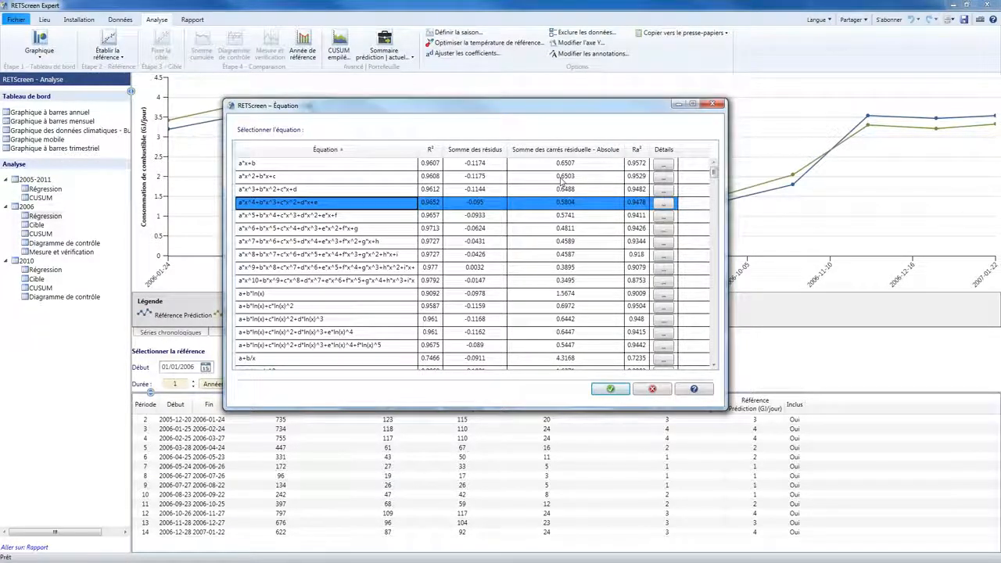
click(346, 216)
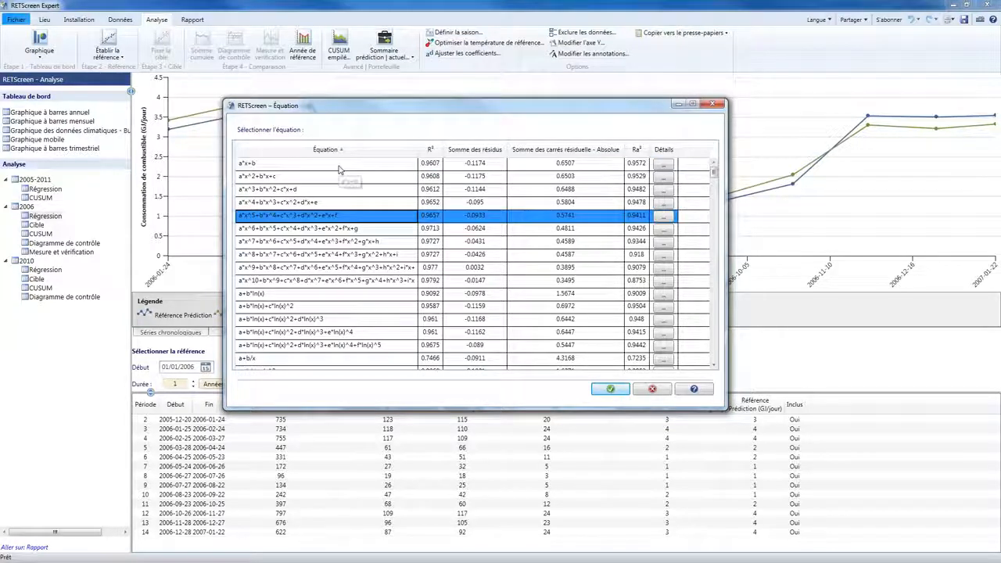
click(339, 165)
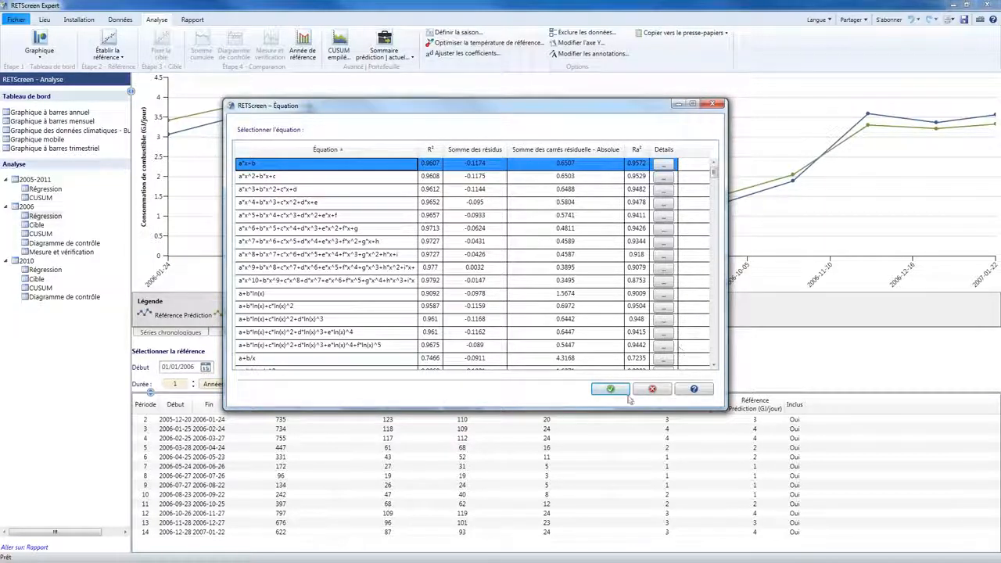
click(653, 390)
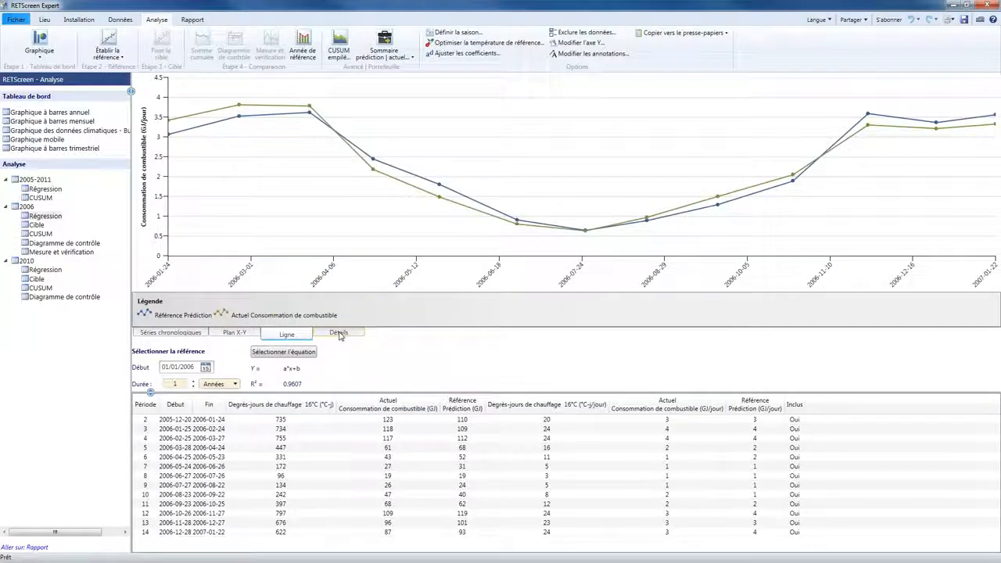
Step: Examine the statistical details of the 2006 Régression and its user-defined coefficient options, leaving the coefficients unadjusted
click(338, 334)
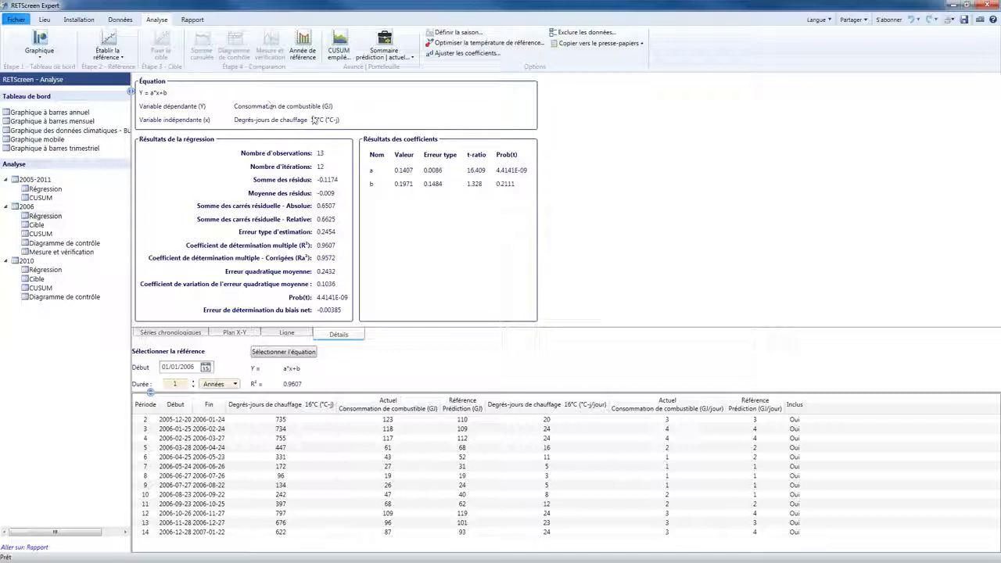
click(447, 53)
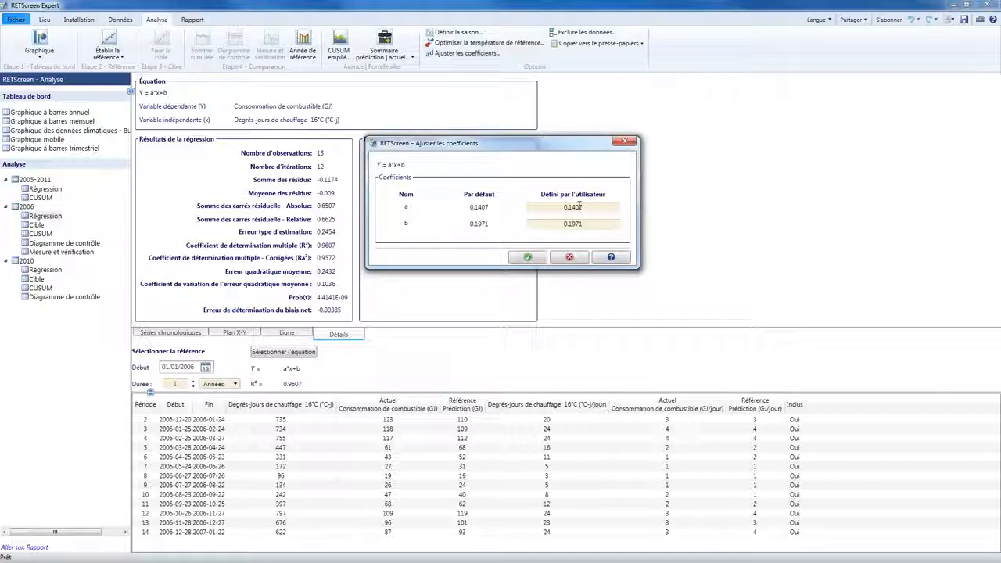
click(569, 258)
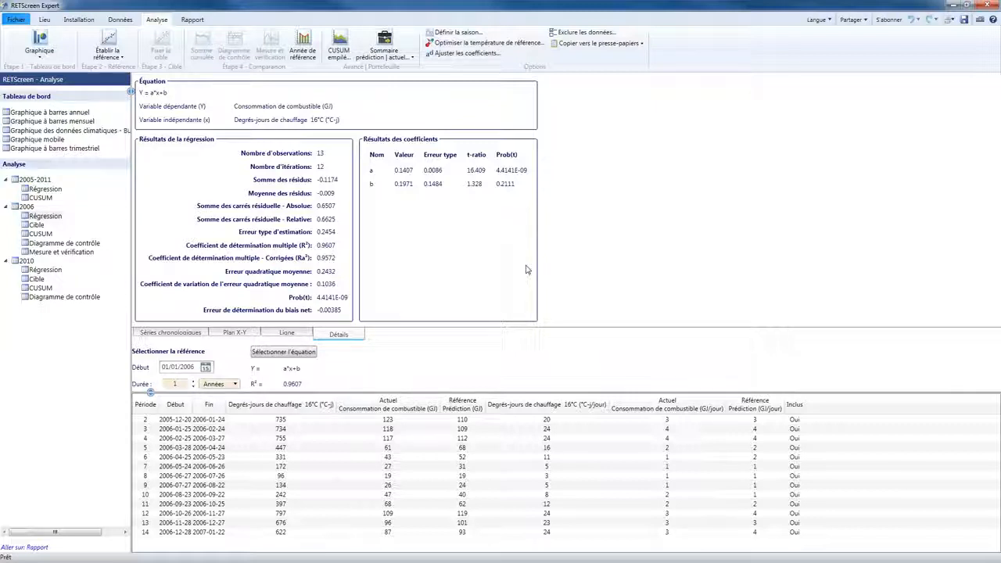
click(46, 217)
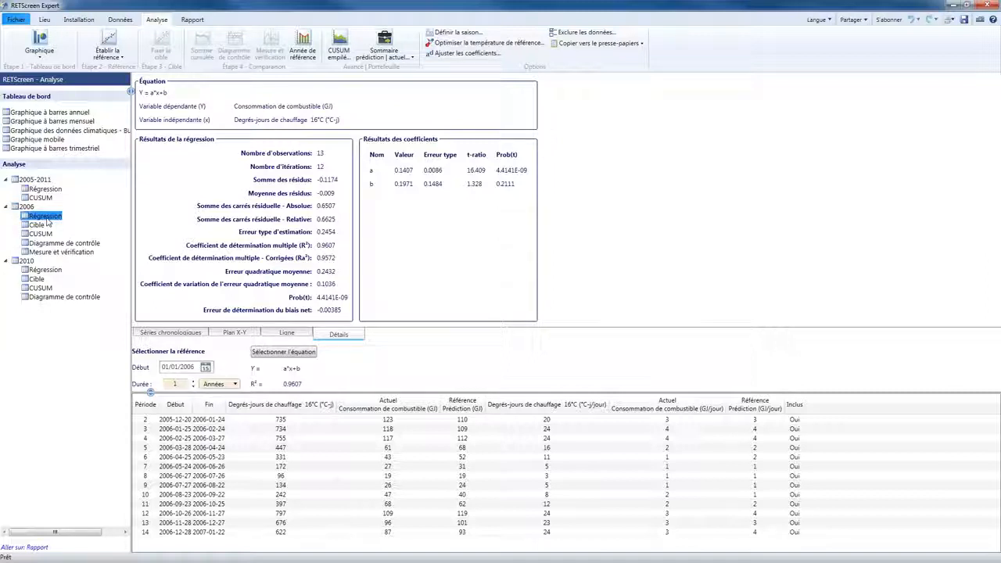
Step: Review the Météo - NASA daily data and the original Gaz naturel consumption table
click(120, 20)
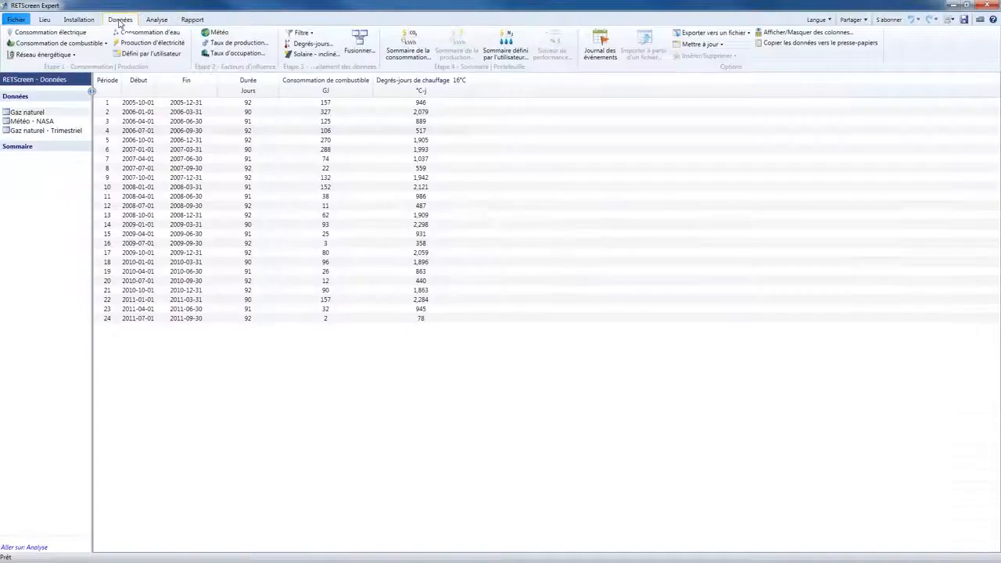
click(38, 117)
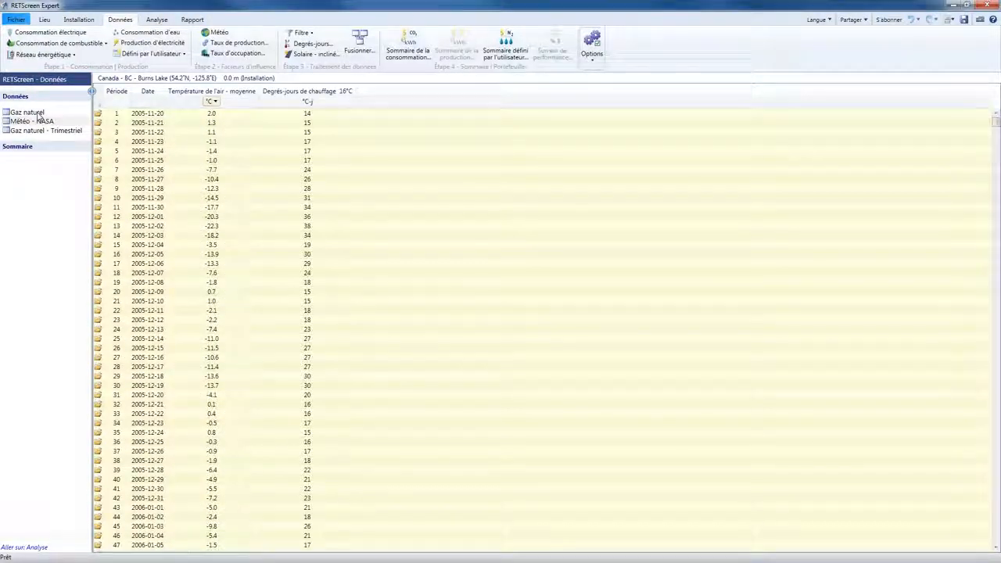
click(37, 114)
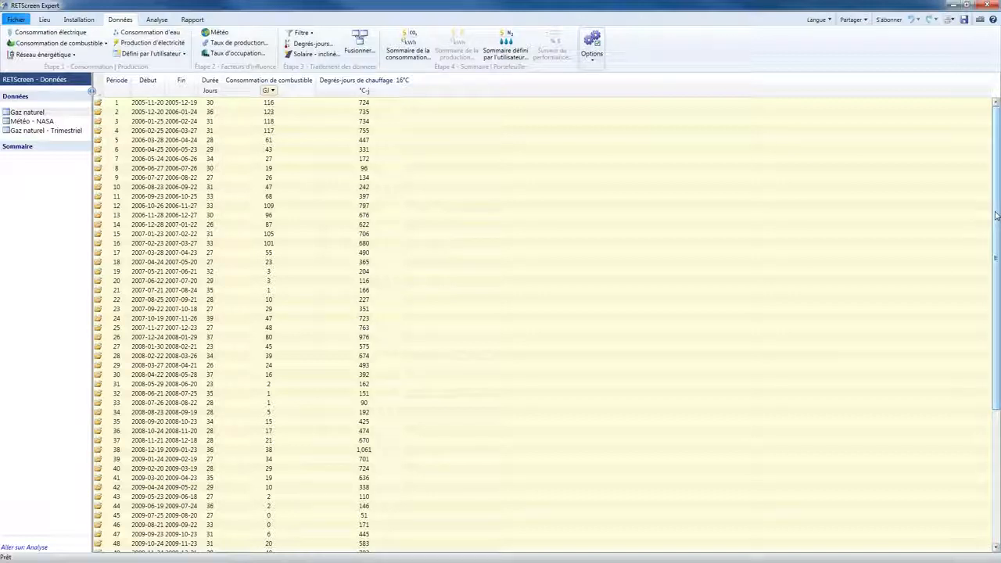
Step: Add a new empty row after period 68 of the Gaz naturel consumption table
scroll(994, 234, down, 1)
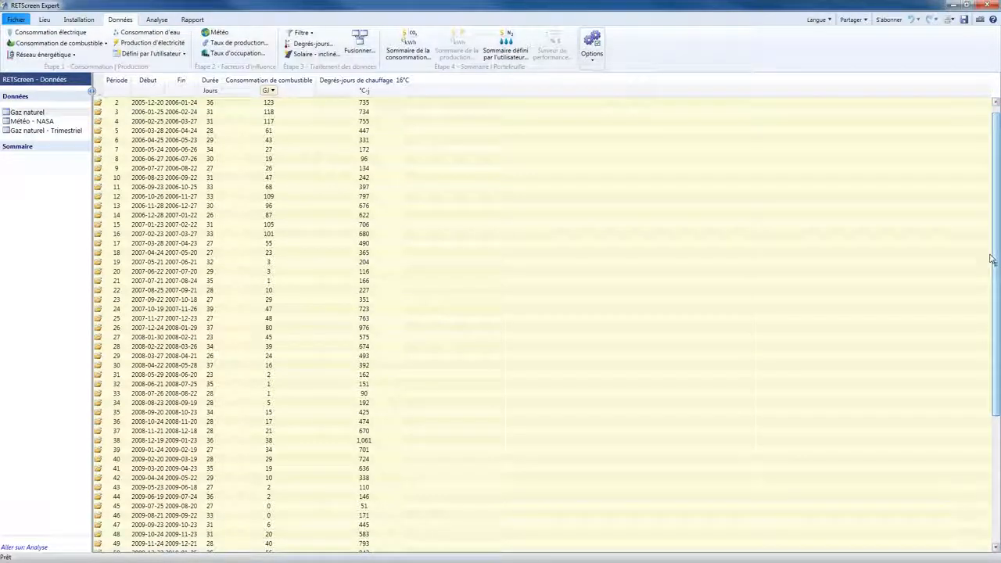
scroll(315, 456, down, 5)
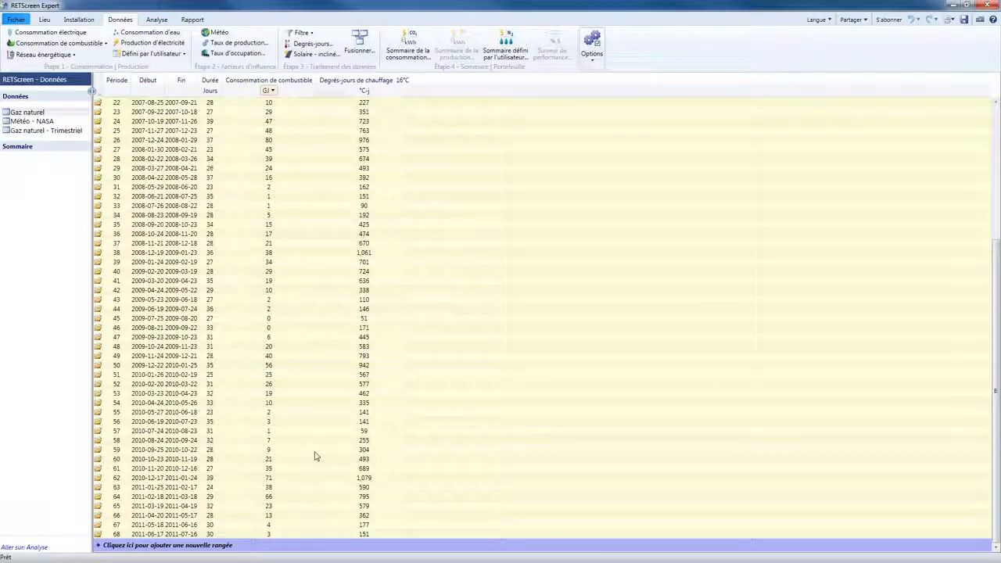
key(Insert)
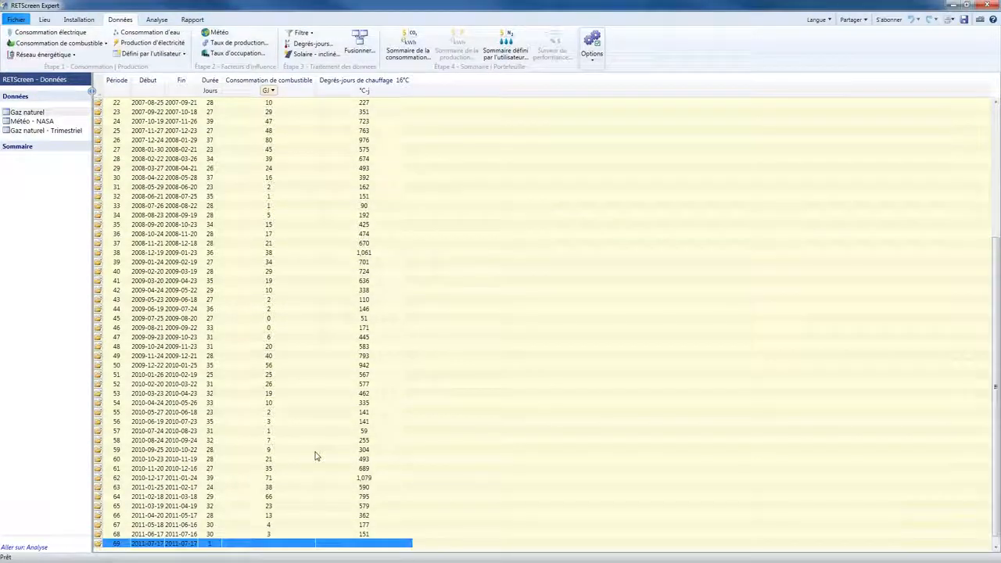
scroll(316, 456, down, 1)
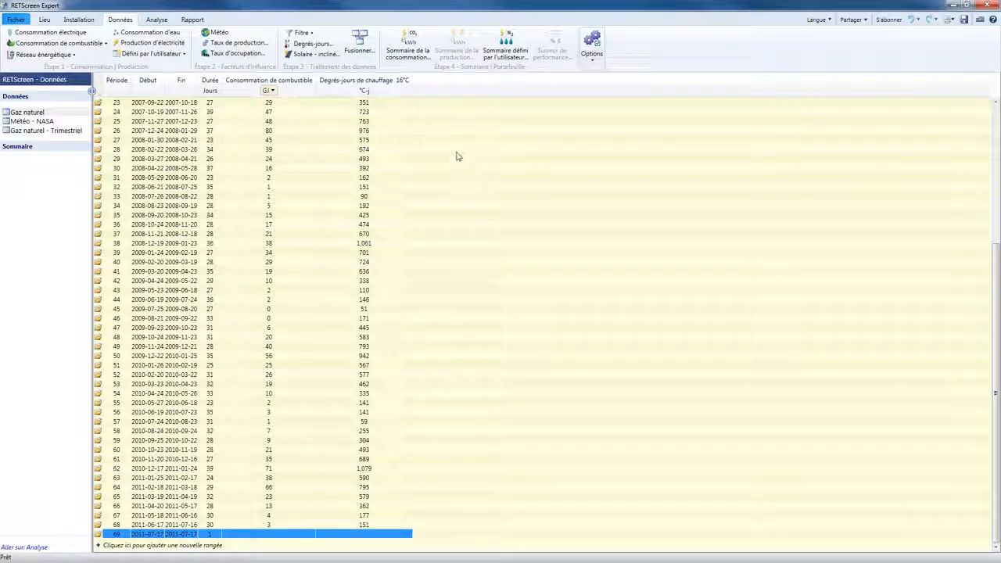
Step: Preview the file import of the Modele_Chaleur_Institutionnel CSV into the Gaz naturel table, leaving without importing it
click(599, 59)
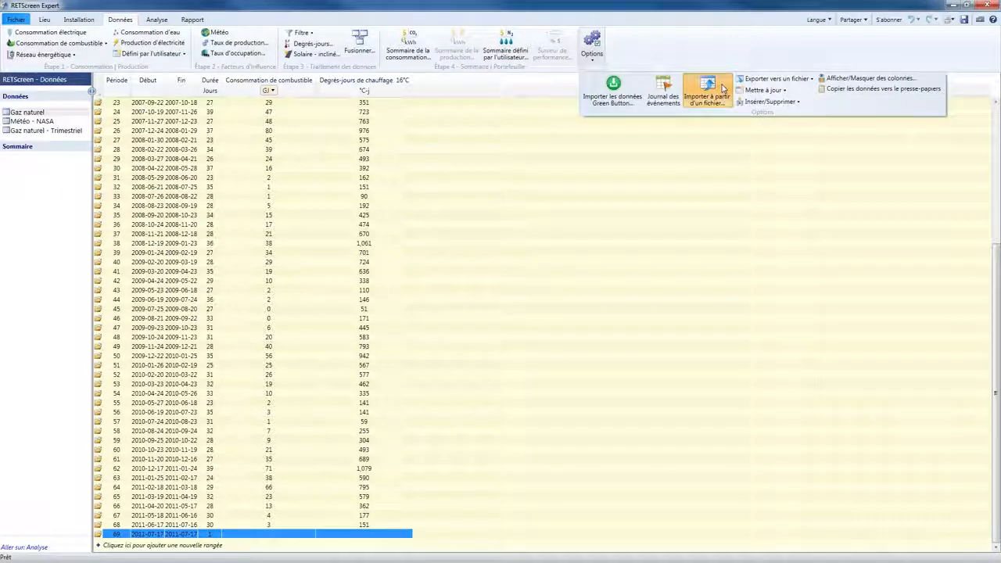
click(723, 87)
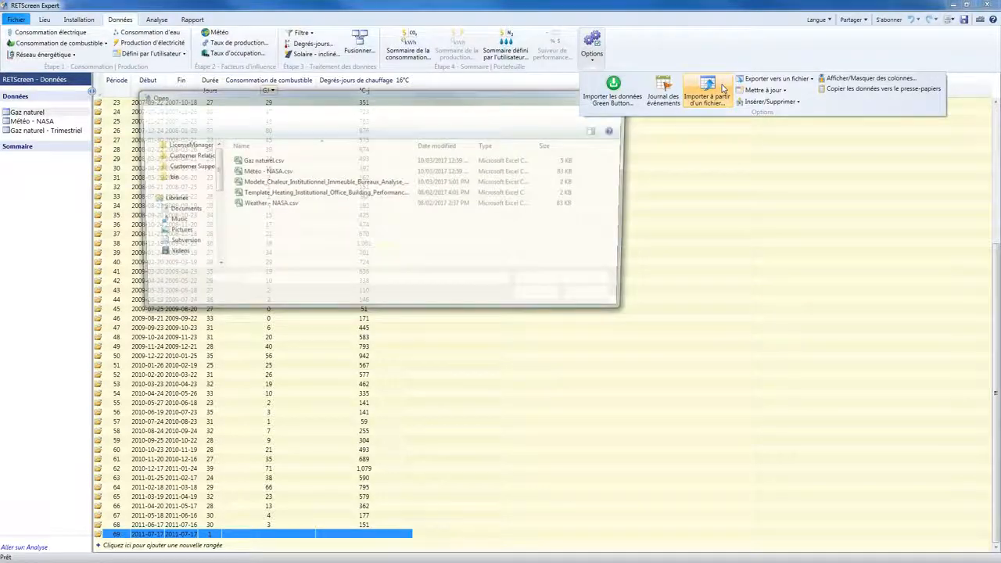
double_click(295, 186)
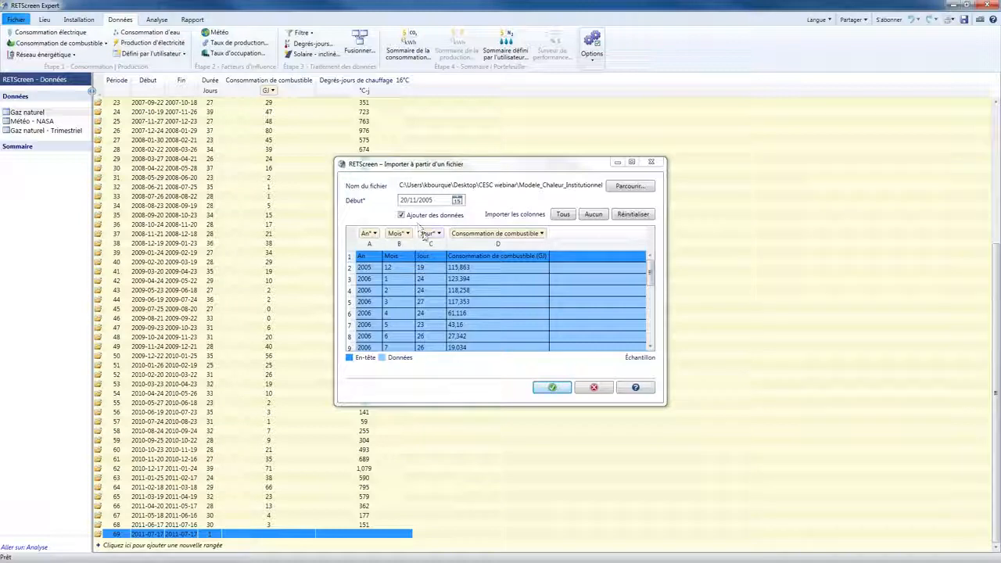
click(595, 391)
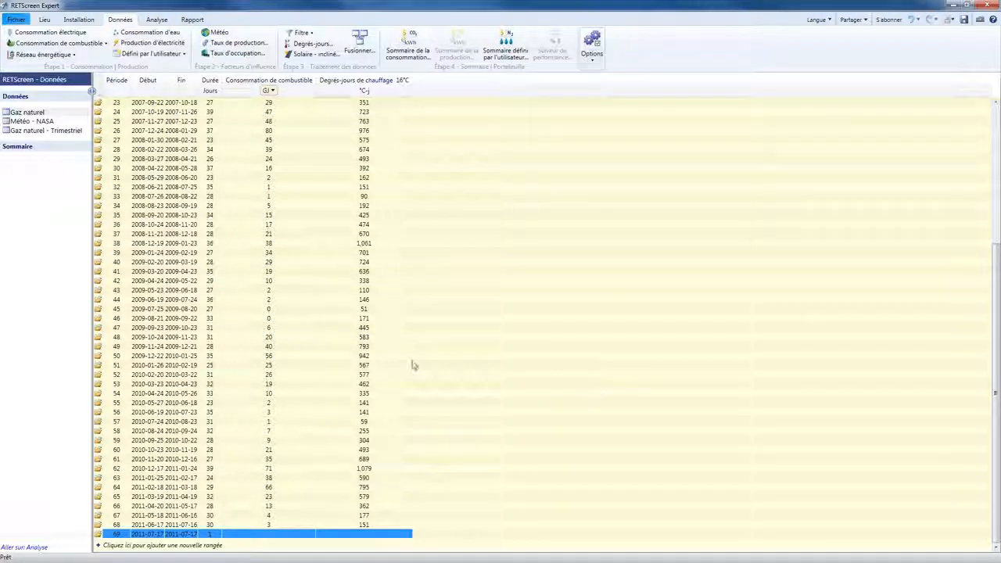
Step: Review the Météo - NASA daily table and its option for downloading NASA satellite data
click(44, 122)
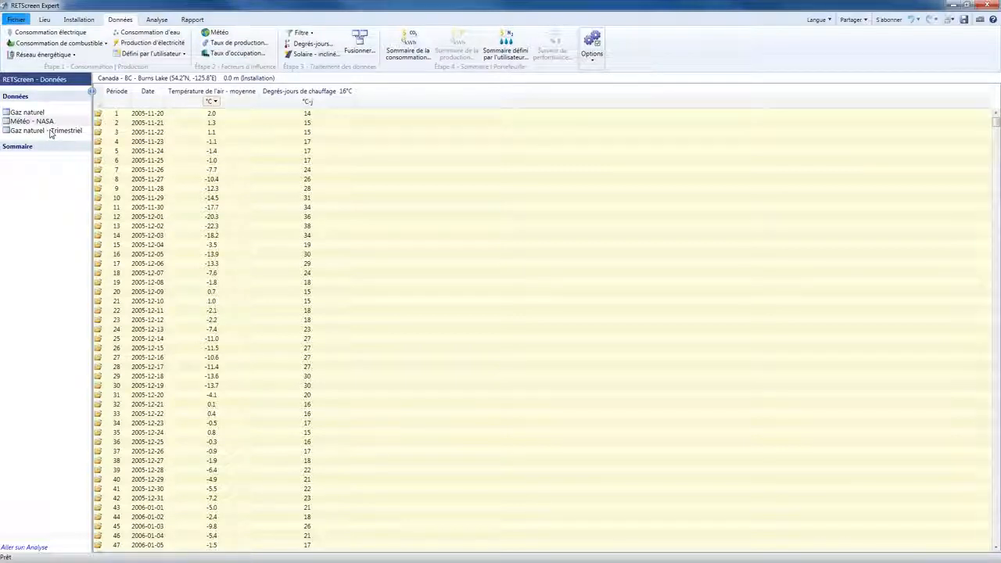
click(594, 61)
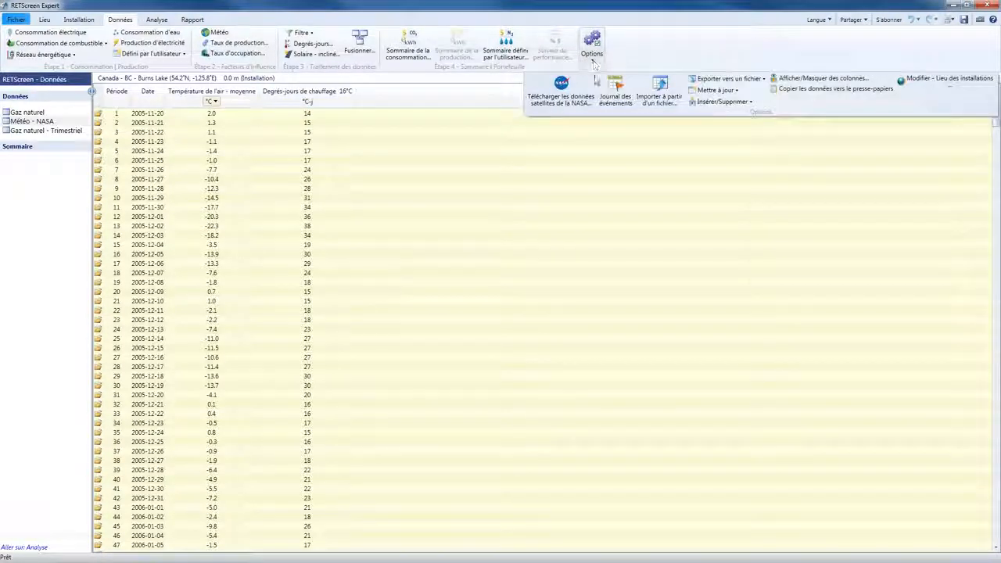
click(573, 100)
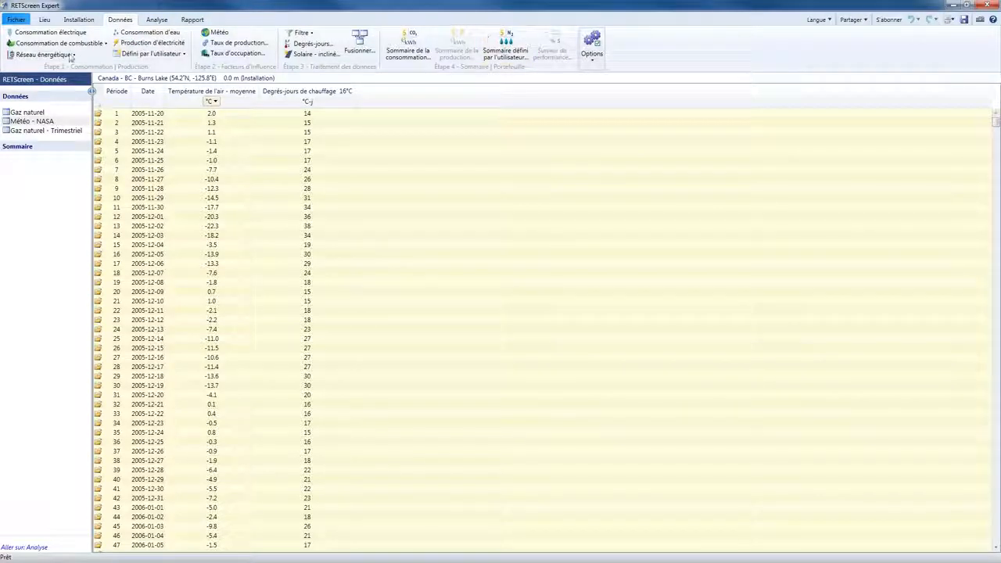
Step: Create a new Météo dataset for Burns Lake and load the file Météo - NASA.csv for import into it
click(223, 35)
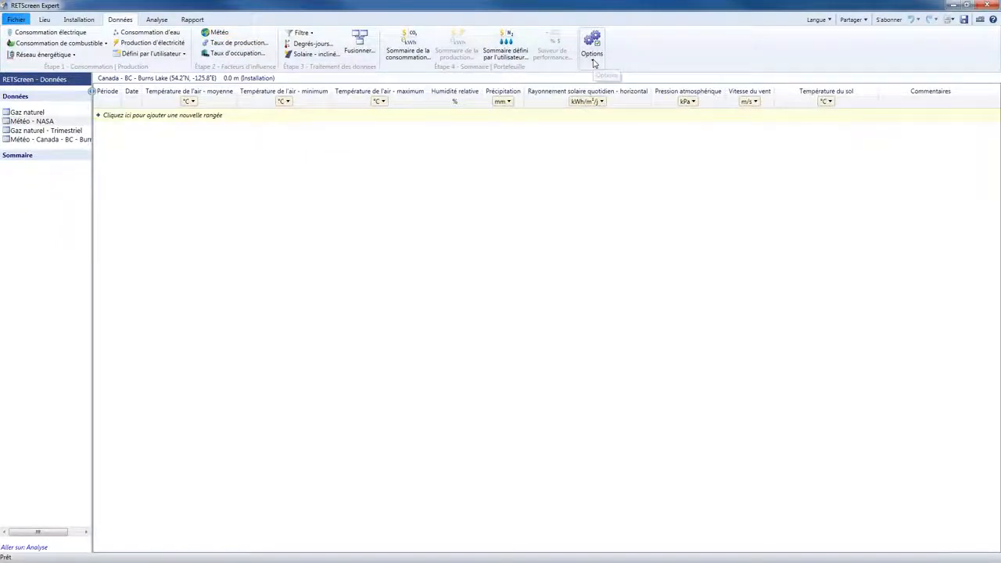
click(594, 63)
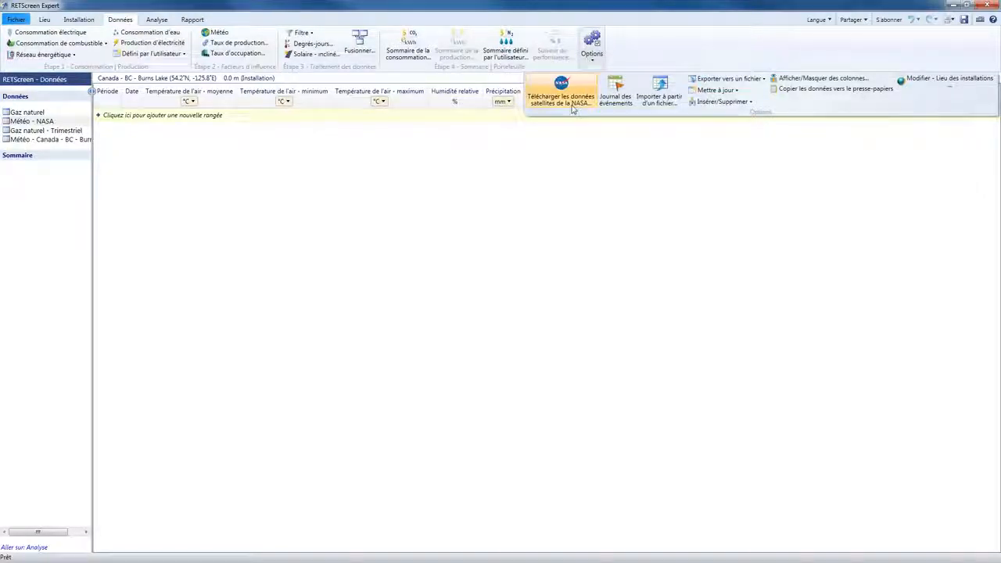
click(676, 85)
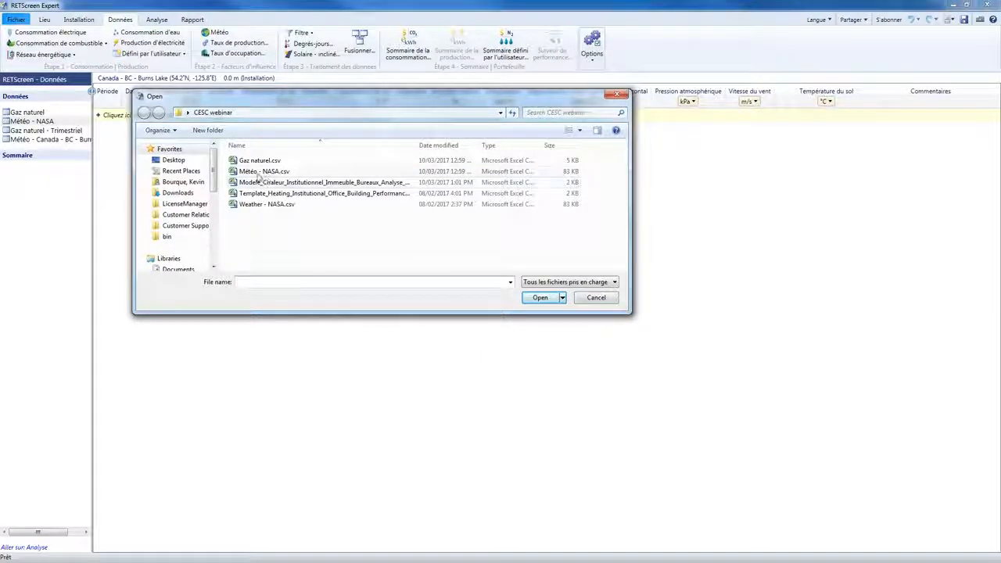
click(285, 172)
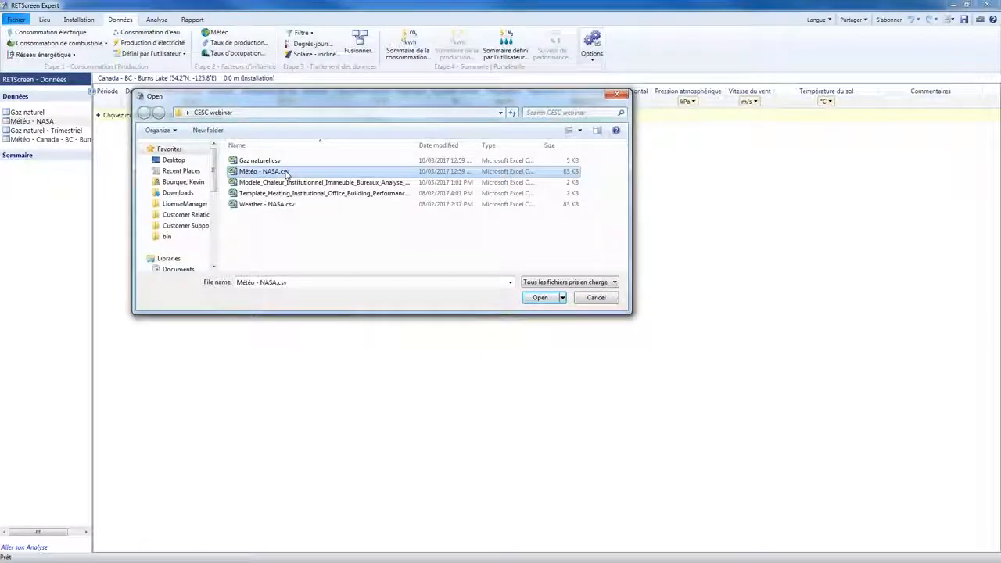
double_click(285, 172)
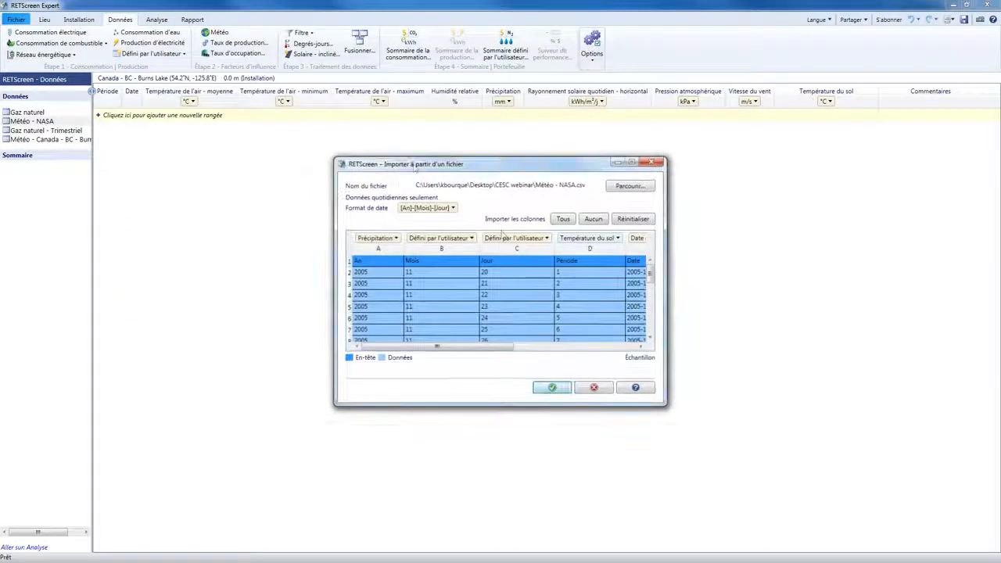
Step: Widen the import dialog to show all columns and assign columns A, B and C to An, Mois and Jour
drag(415, 167, 299, 139)
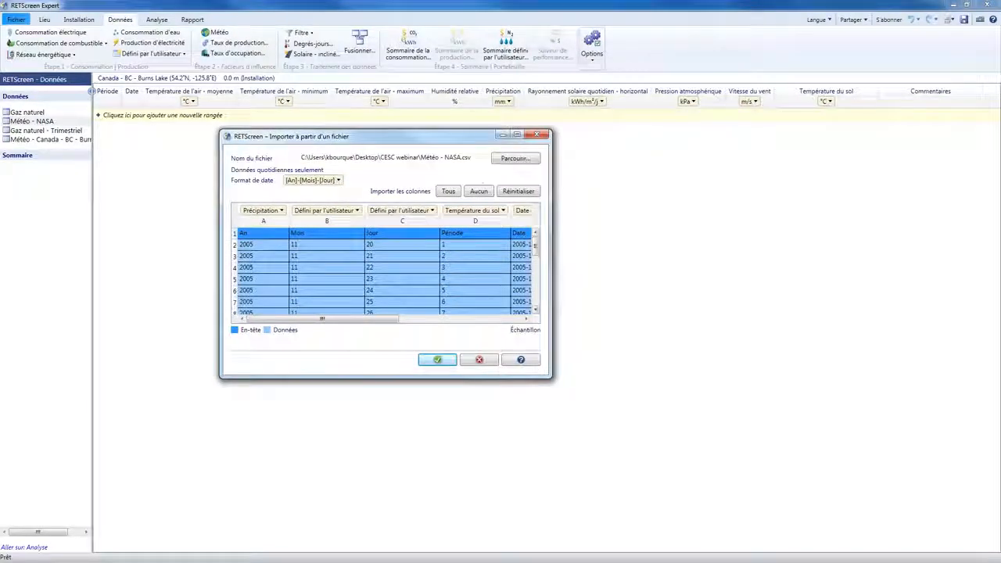
drag(554, 372, 804, 358)
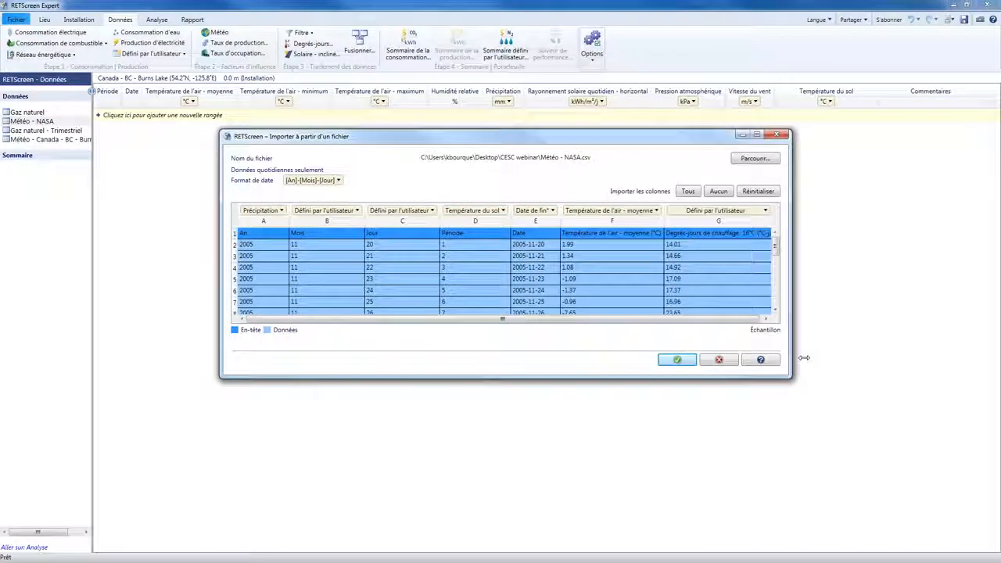
click(280, 211)
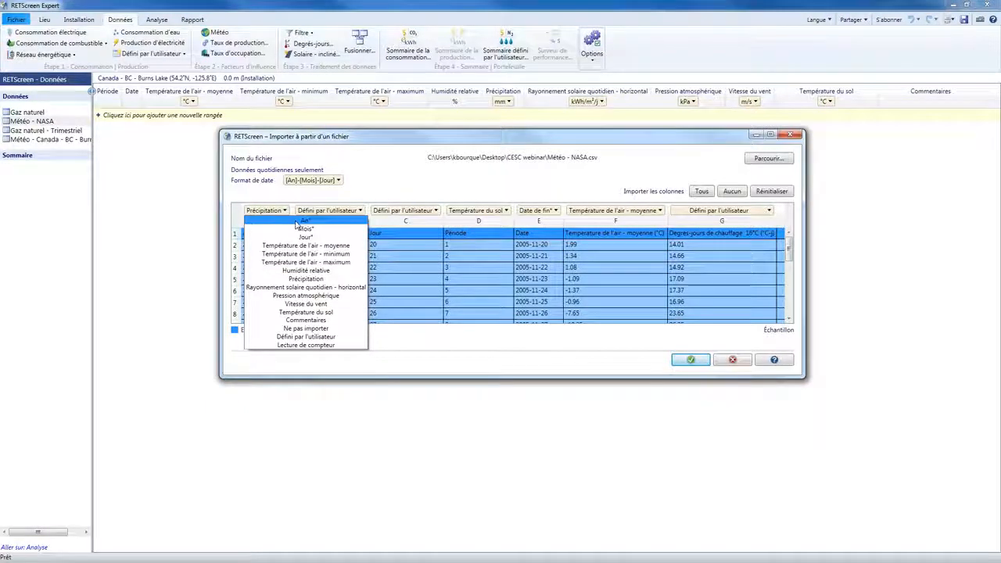
click(298, 222)
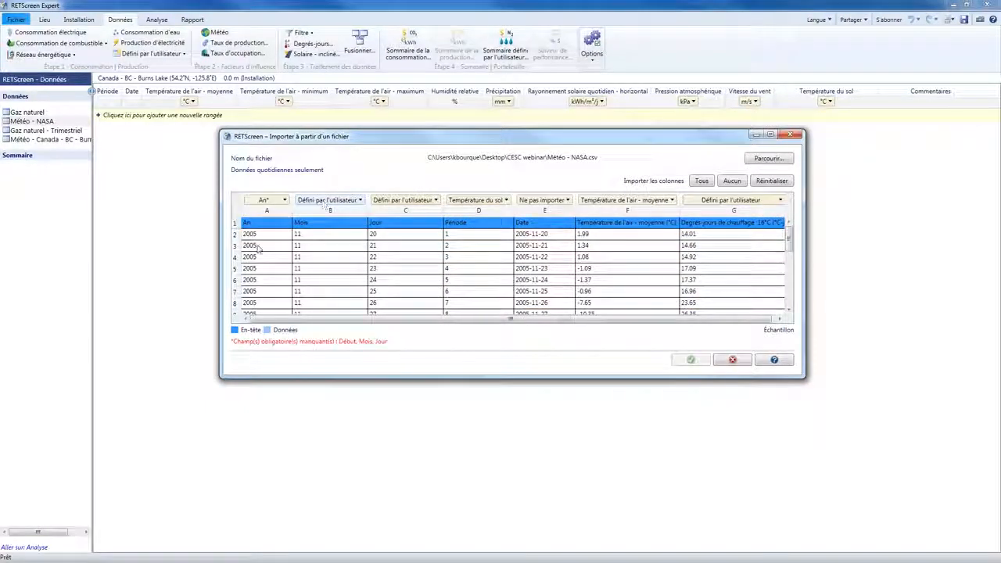
click(323, 201)
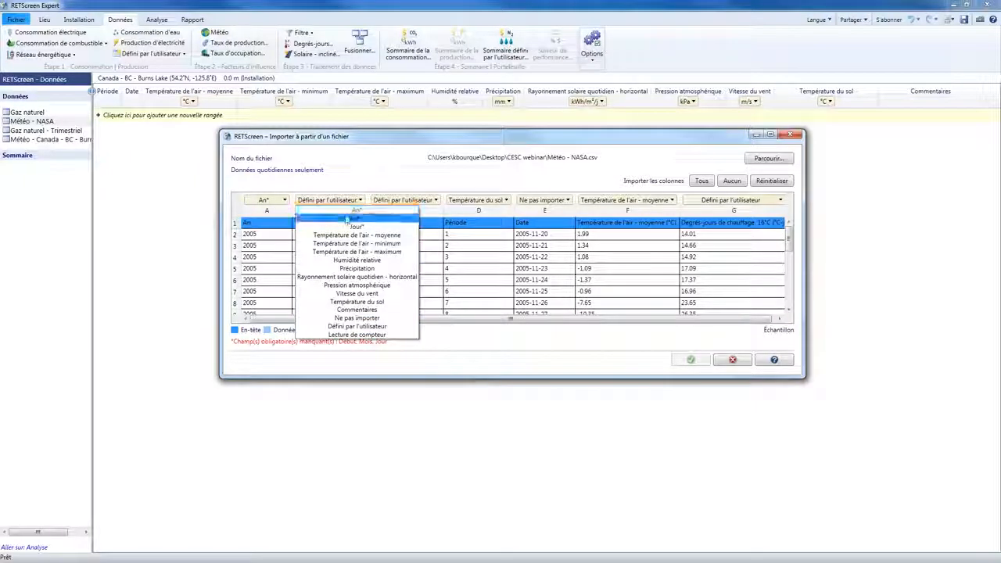
click(356, 218)
click(395, 201)
click(432, 211)
Step: Set column D (Période) to Ne pas importer and import the file, keeping Degrés-jours de chauffage as a user-defined column aggregated by Somme
click(492, 200)
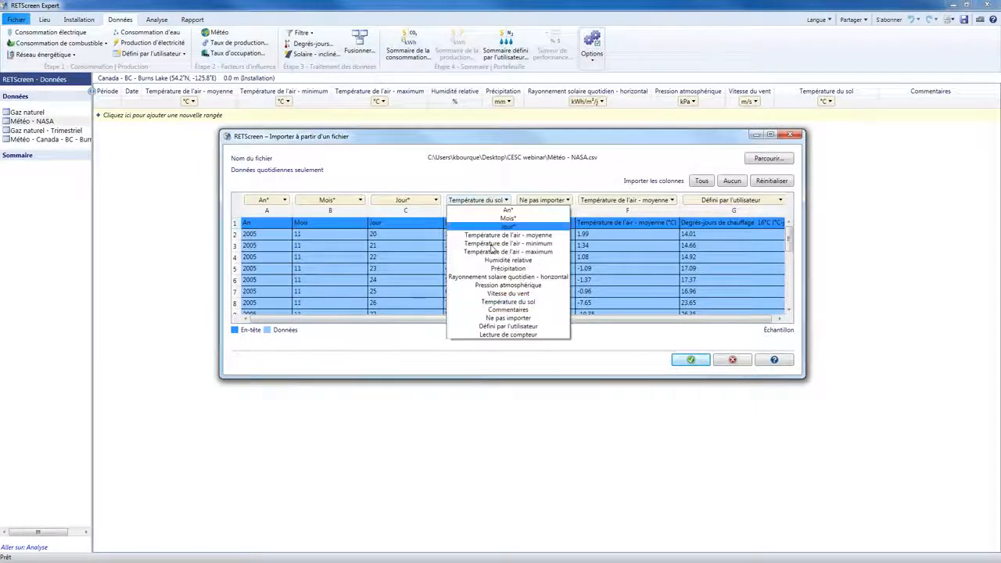
click(493, 314)
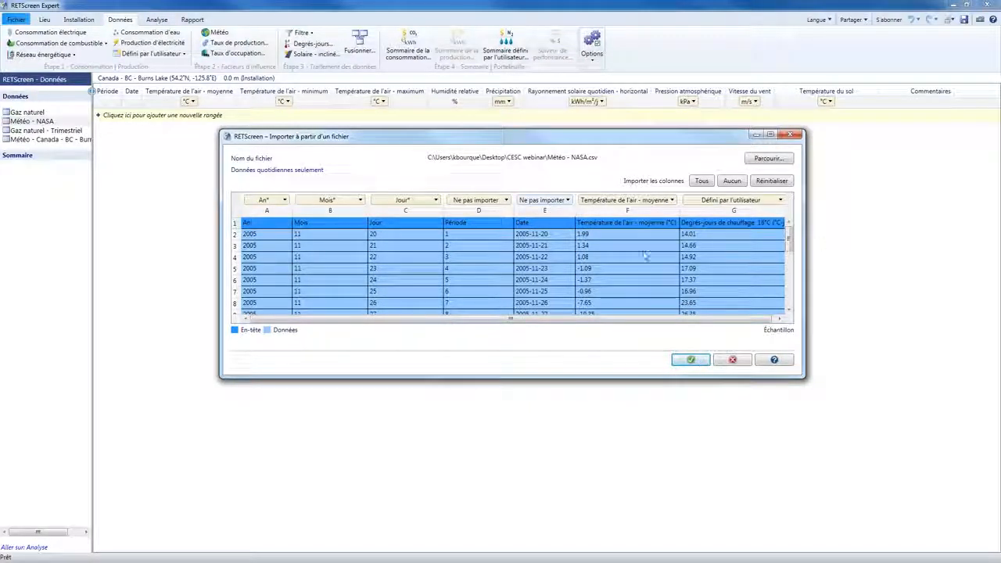
click(695, 360)
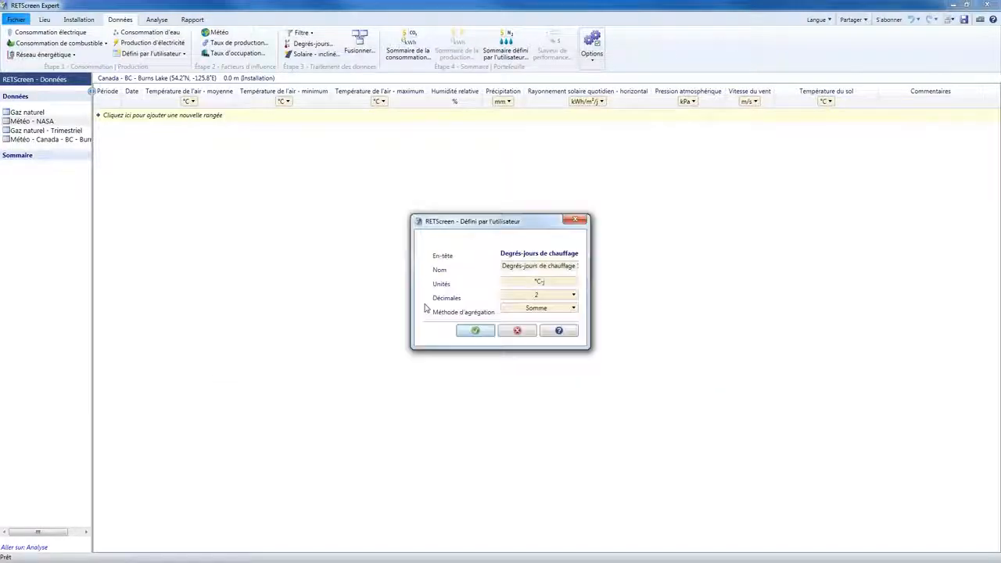
click(477, 329)
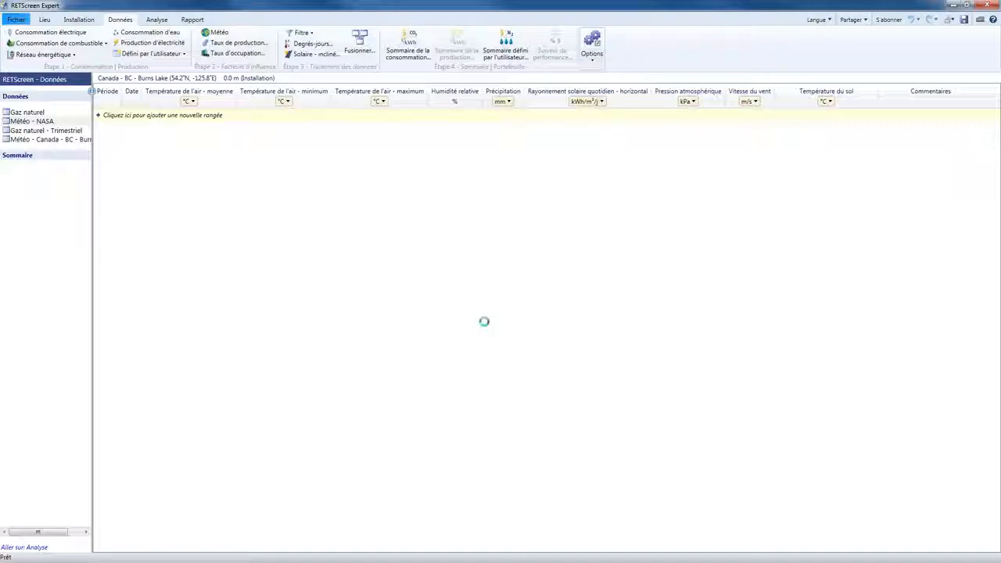